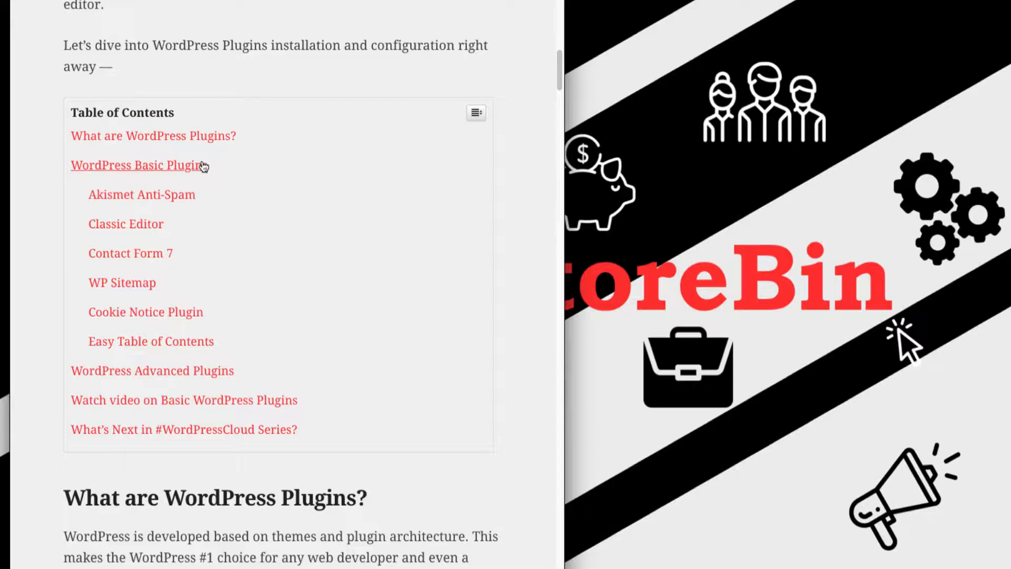
# - Skim the WordPress plugins article, covering its table of contents, advanced plugin list and Akismet Anti-Spam section
pyautogui.scroll(-3, 348, 375)
pyautogui.scroll(-20, 348, 375)
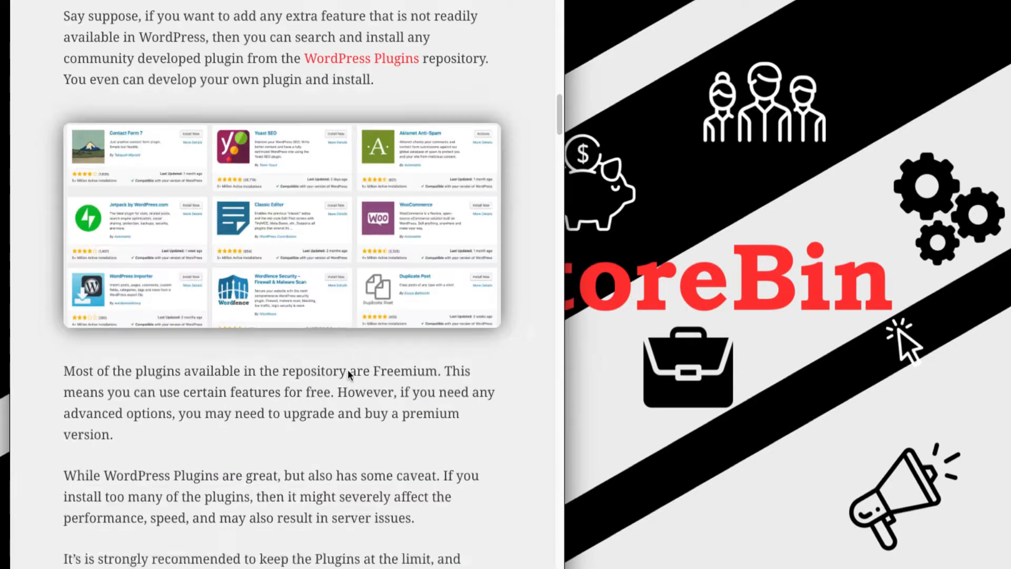
pyautogui.scroll(-20, 348, 373)
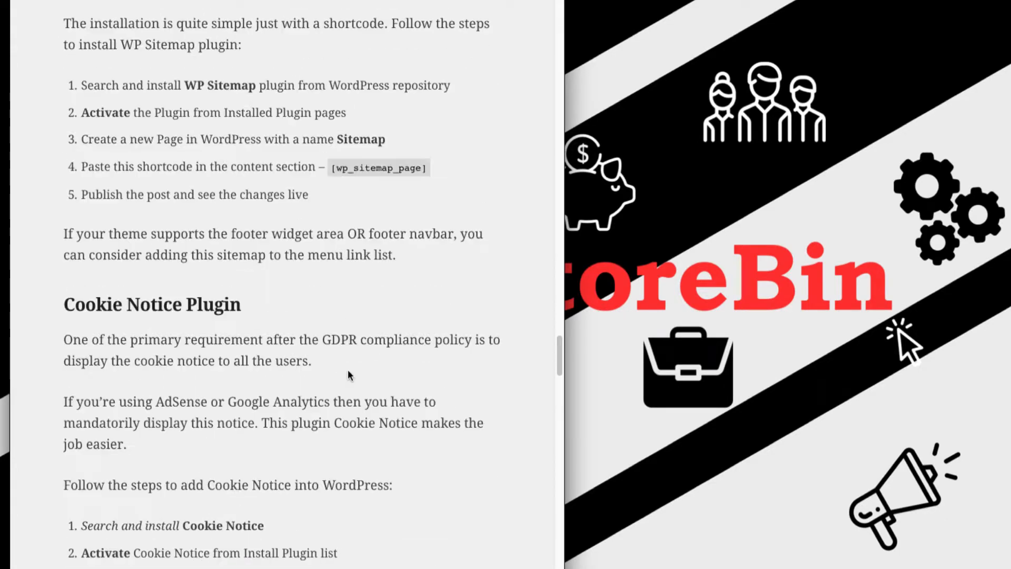
pyautogui.scroll(-3, 348, 375)
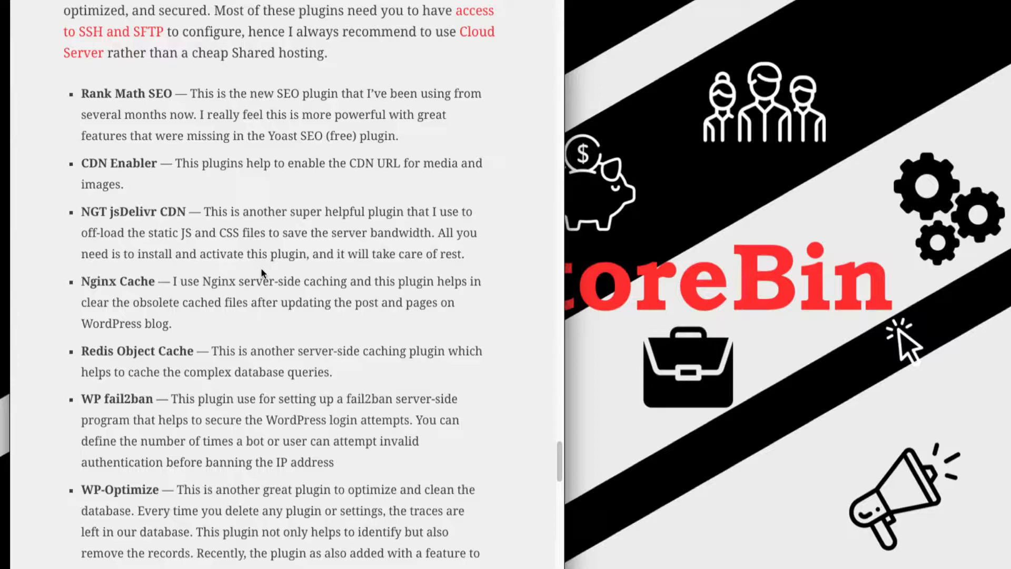
pyautogui.scroll(20, 263, 269)
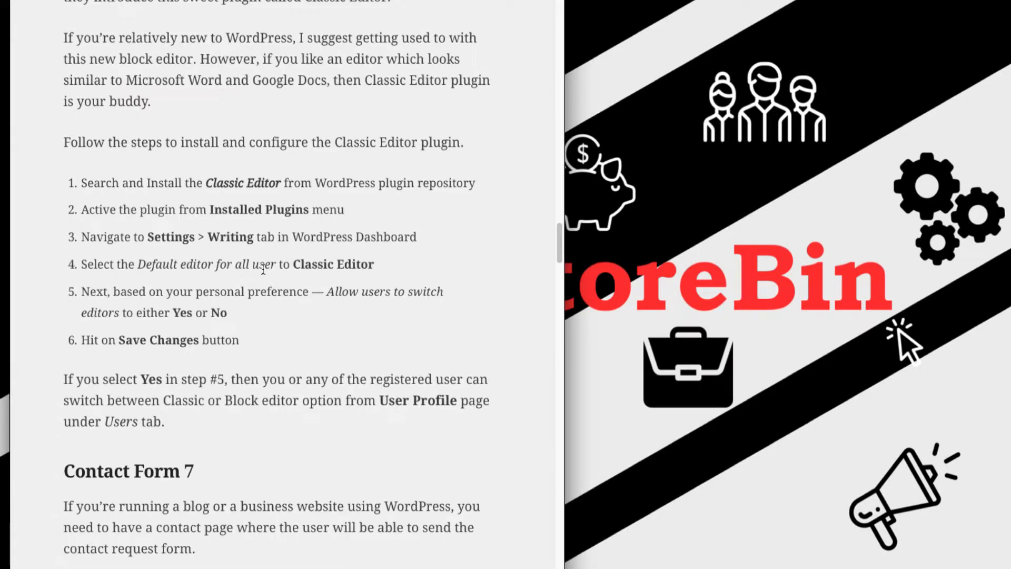
pyautogui.scroll(20, 263, 270)
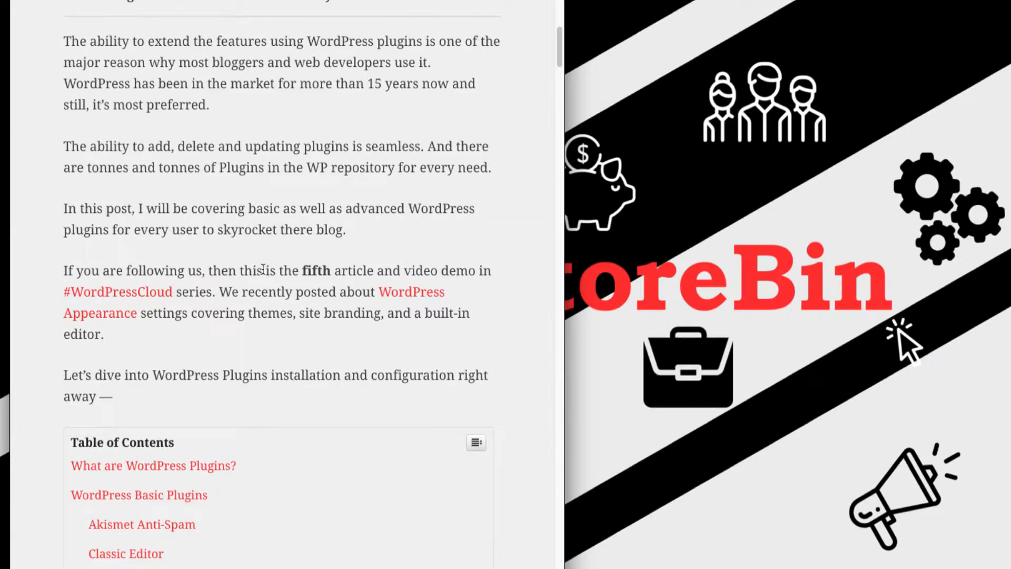
pyautogui.scroll(-8, 263, 270)
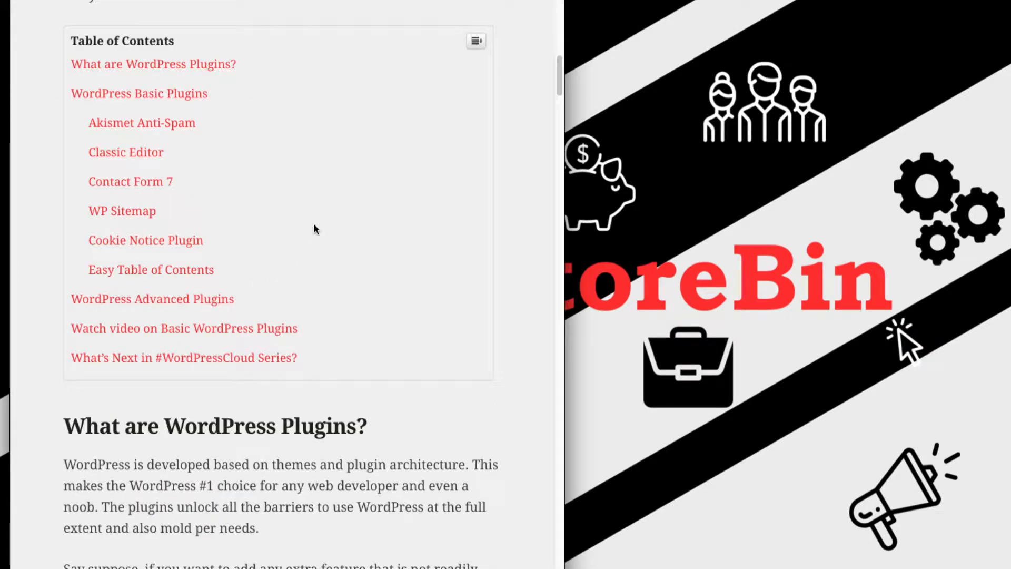
pyautogui.scroll(-5, 338, 266)
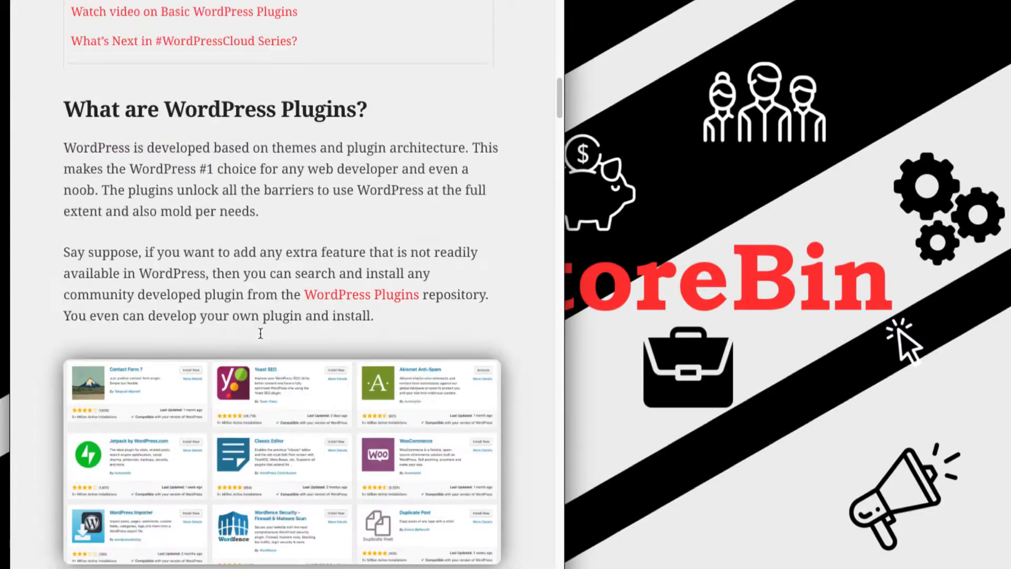
pyautogui.scroll(-8, 260, 333)
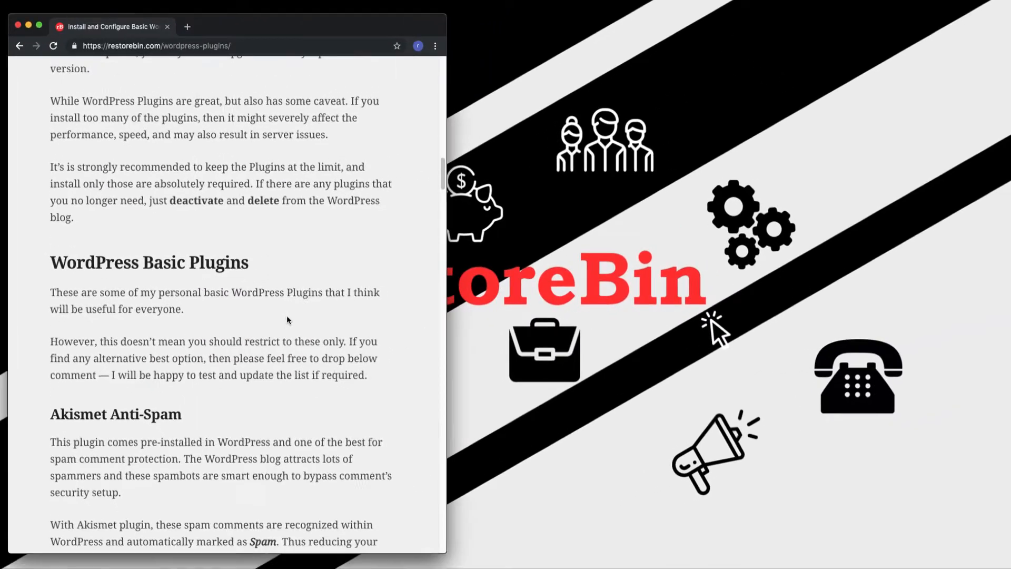
pyautogui.scroll(-3, 364, 326)
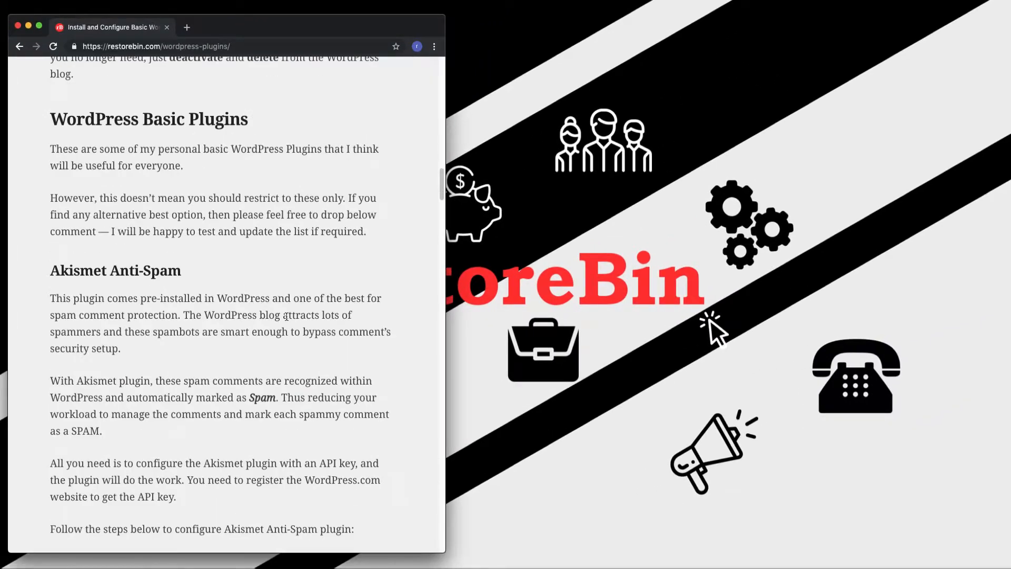
pyautogui.scroll(-2, 286, 316)
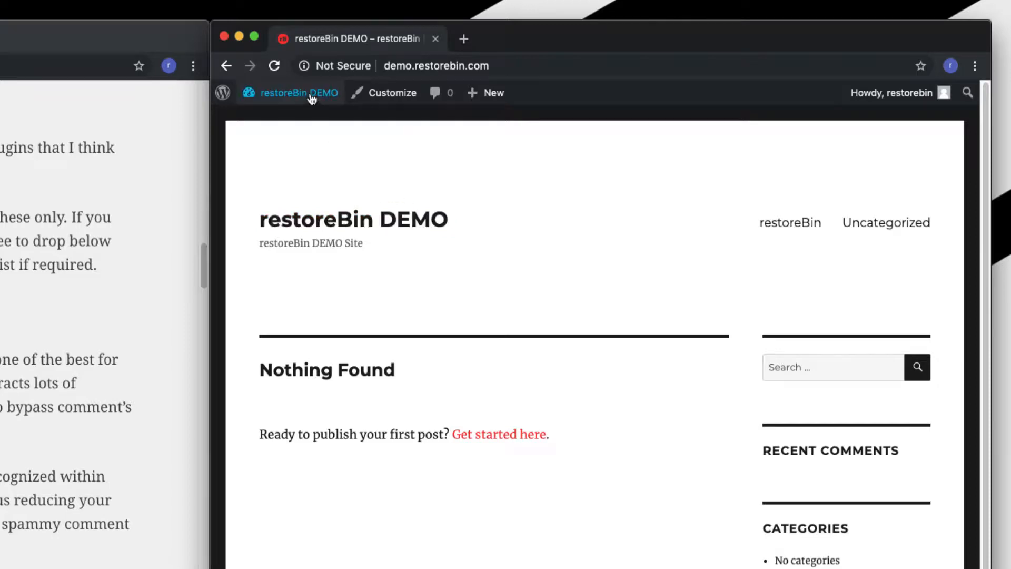
# - Open the demo site's admin dashboard and display its list of installed plugins
pyautogui.moveTo(311, 96)
pyautogui.click(302, 115)
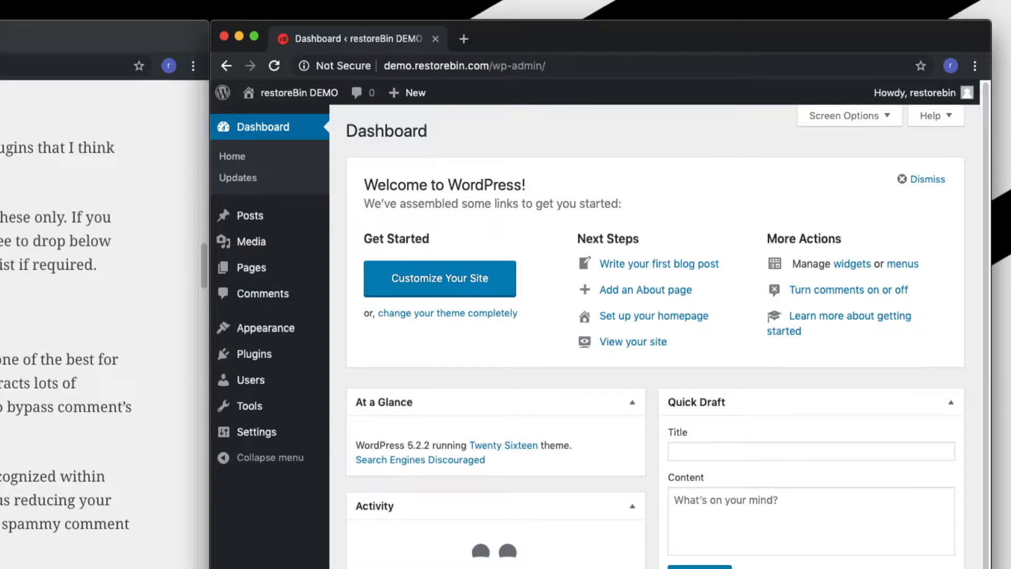
pyautogui.click(5, 343)
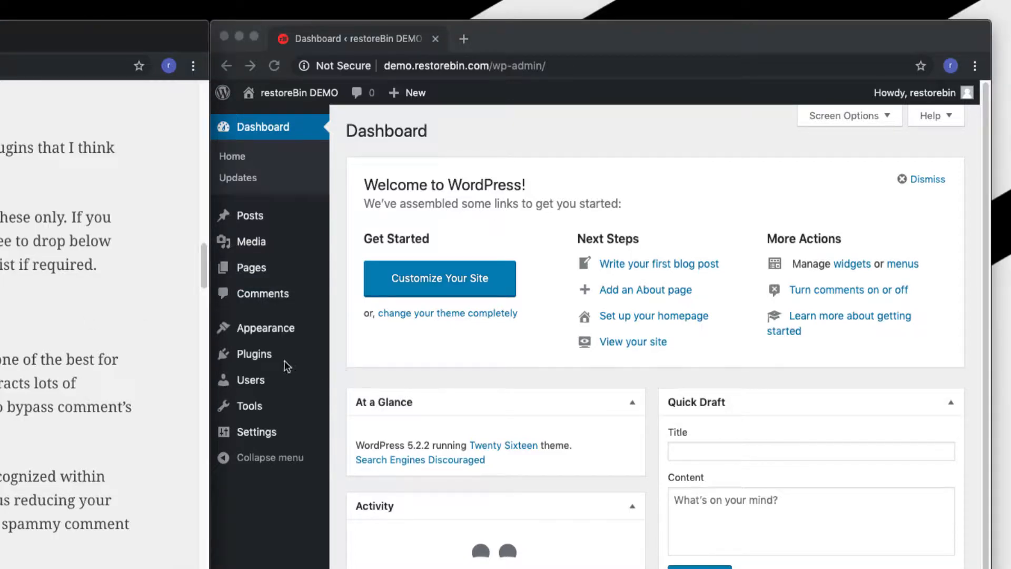
pyautogui.click(284, 361)
pyautogui.moveTo(255, 355)
pyautogui.click(348, 360)
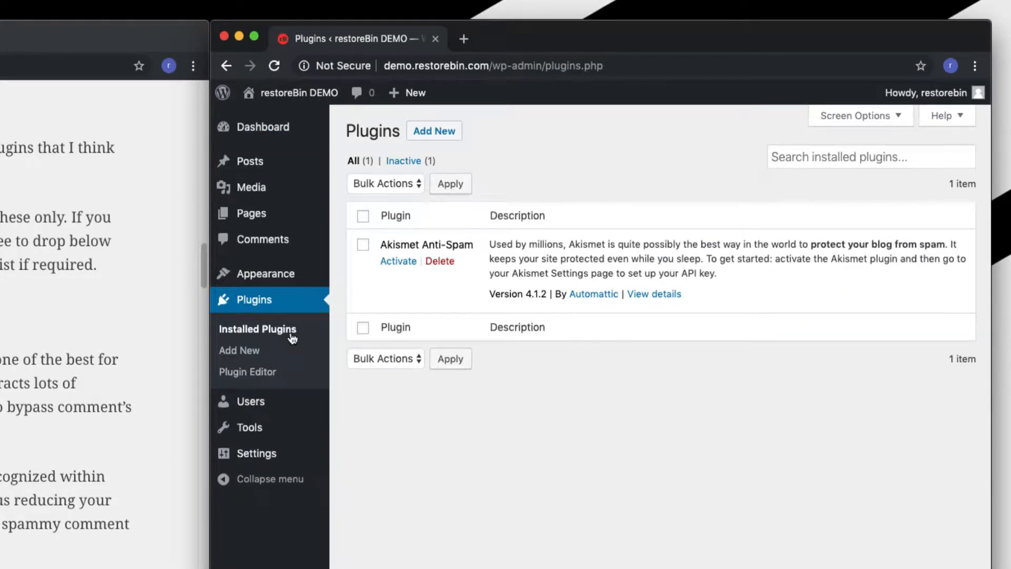
# - Activate the Akismet Anti-Spam plugin and open its account setup page
pyautogui.click(398, 262)
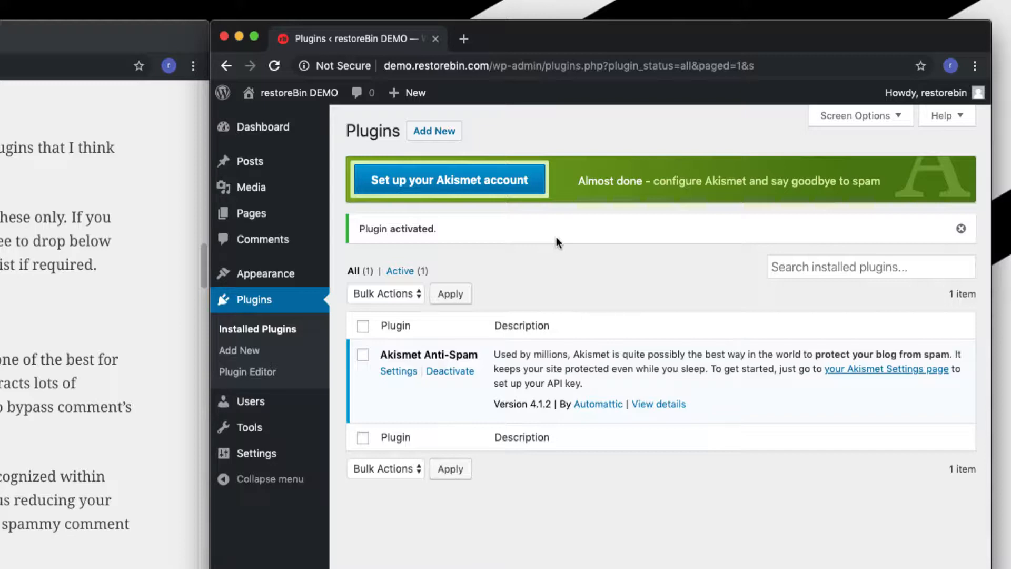
pyautogui.click(449, 184)
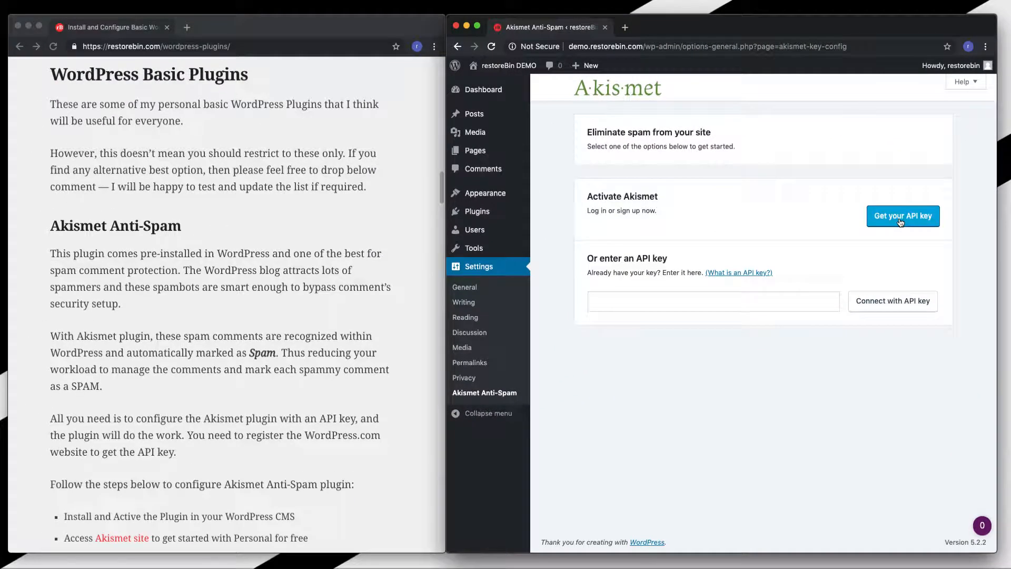
# - Check the article's Akismet configuration steps and open the Akismet sign-up page for getting an API key
pyautogui.click(165, 337)
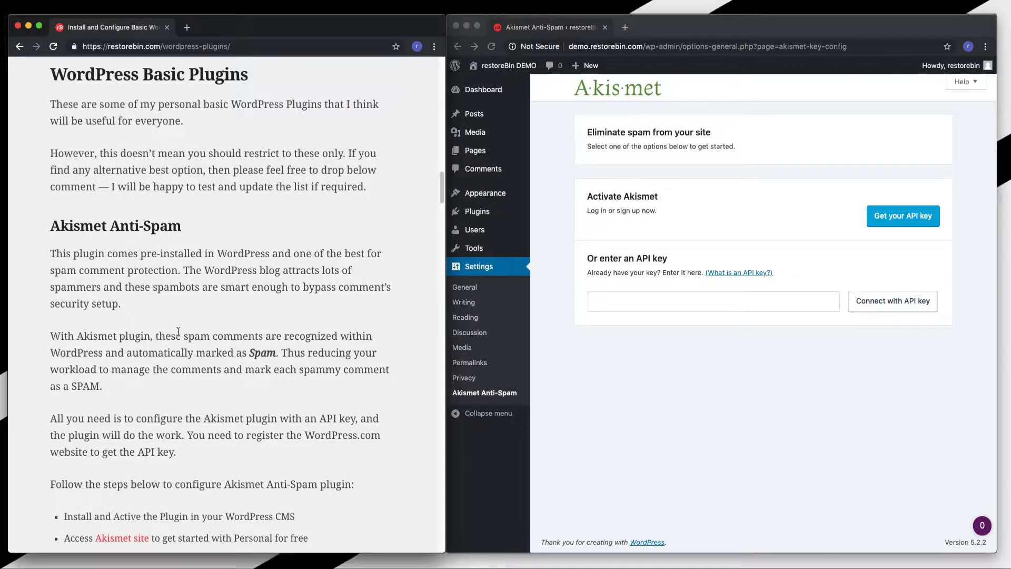
pyautogui.scroll(-7, 192, 332)
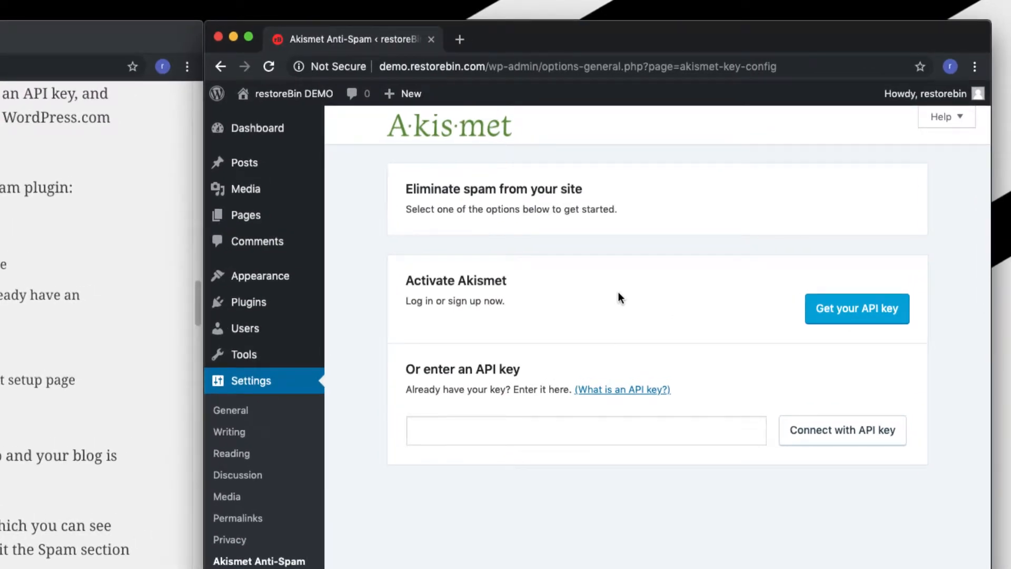
pyautogui.click(536, 436)
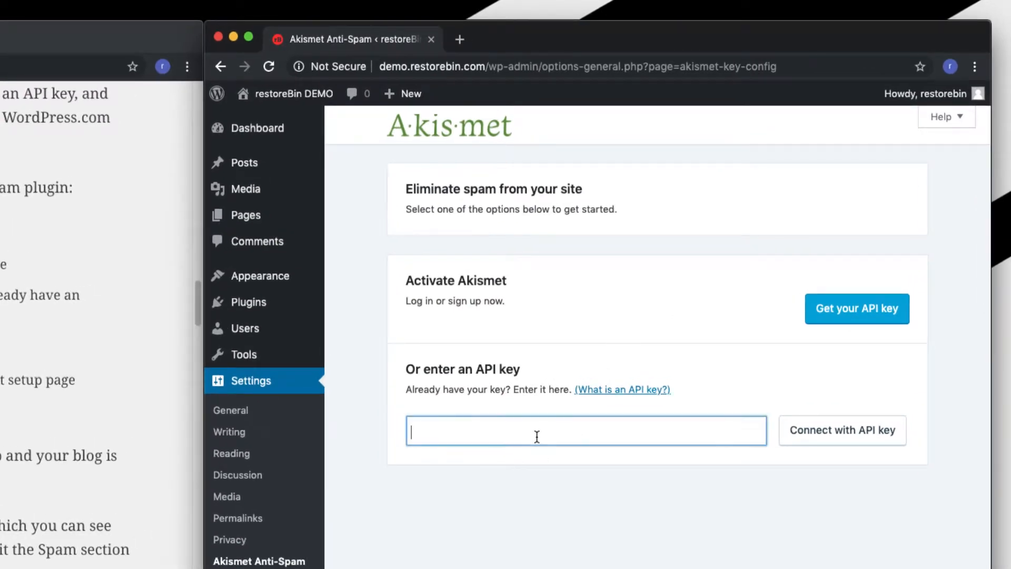
pyautogui.click(822, 316)
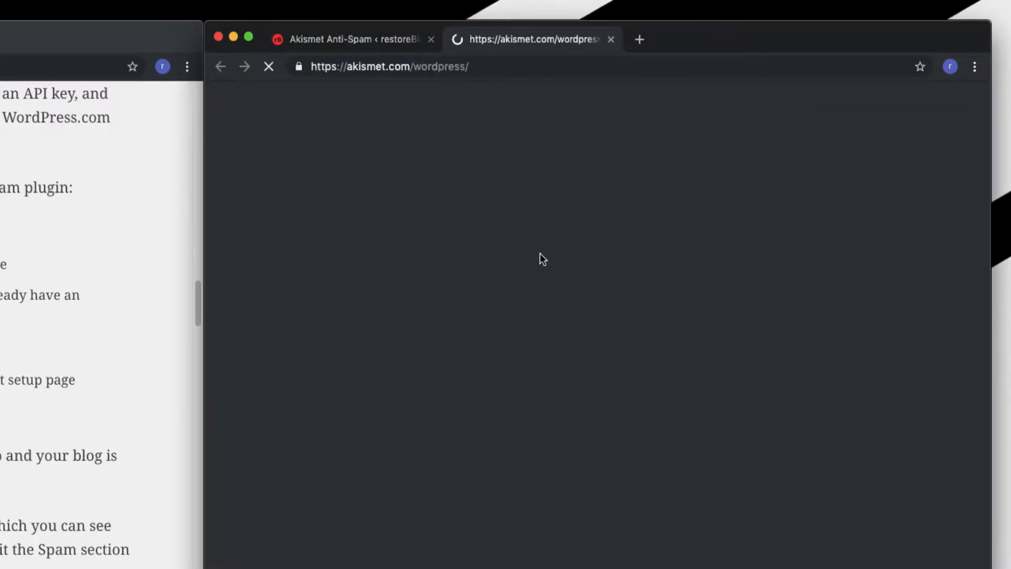
pyautogui.scroll(-1, 474, 400)
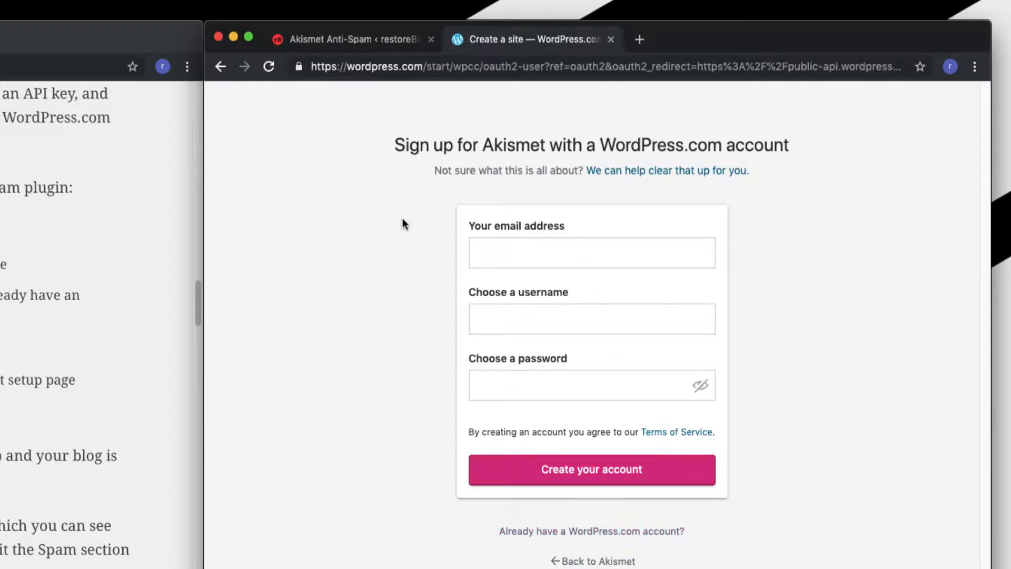
# - Return to the Akismet setup page, paste the API key and connect the site with it
pyautogui.click(349, 36)
pyautogui.click(544, 435)
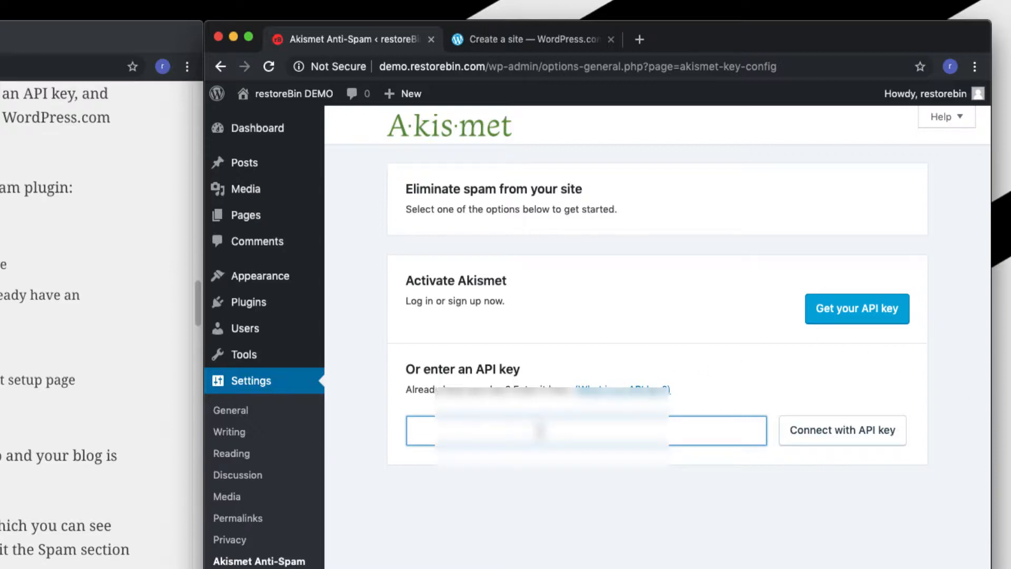
pyautogui.press('super+v')
pyautogui.click(829, 432)
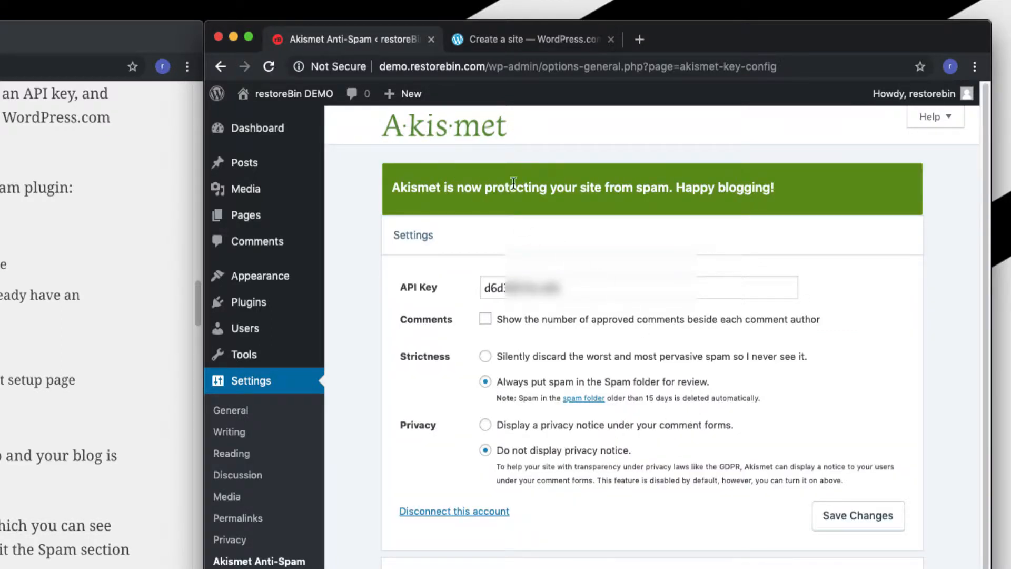
# - View the comments list with its Spam filter and return to the Akismet Anti-Spam settings
pyautogui.scroll(-2, 666, 449)
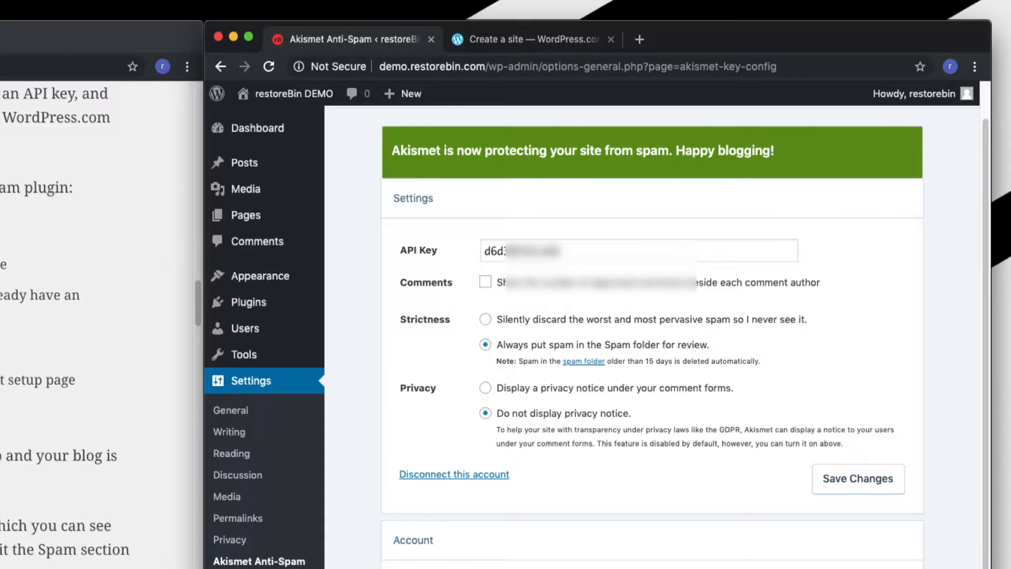
pyautogui.click(276, 253)
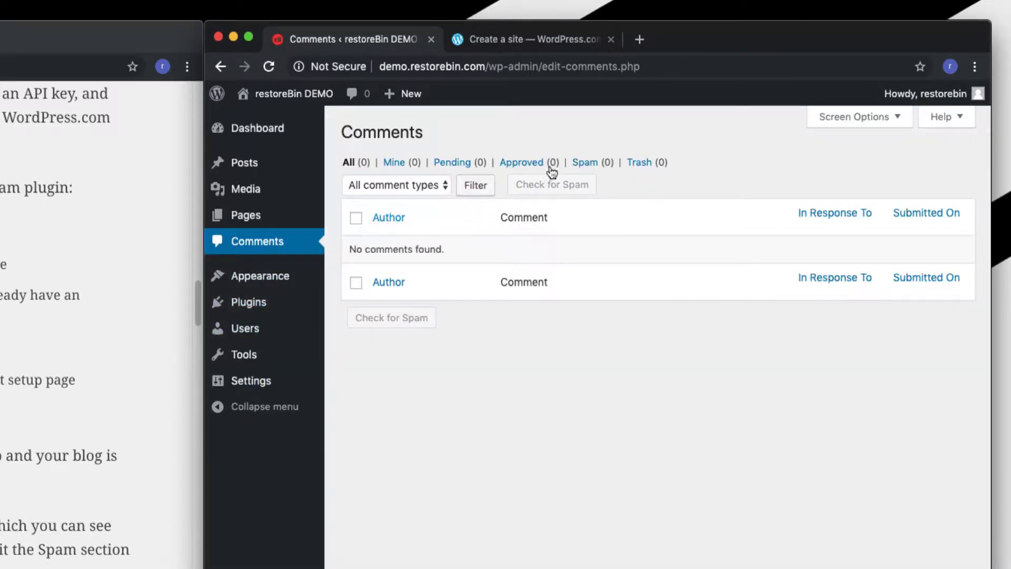
pyautogui.moveTo(267, 388)
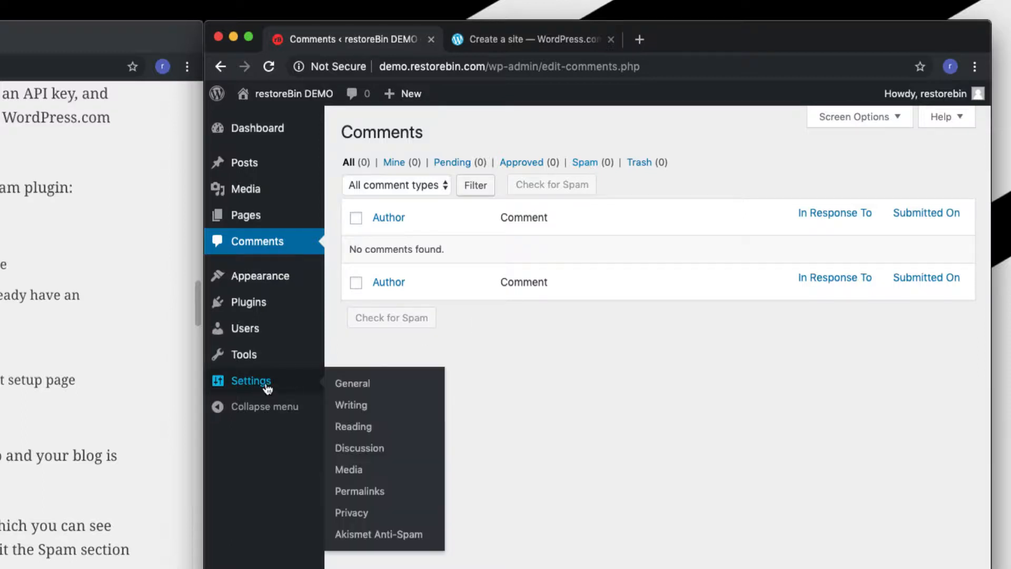
pyautogui.click(358, 536)
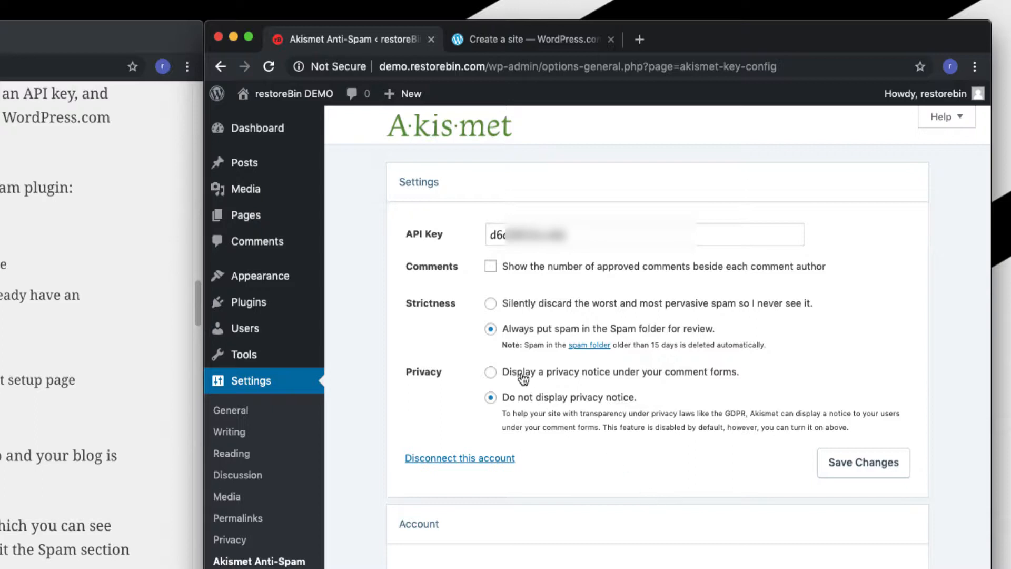
# - Try the Akismet strictness option that silently discards the worst spam, and switch back to putting spam in the Spam folder
pyautogui.click(491, 304)
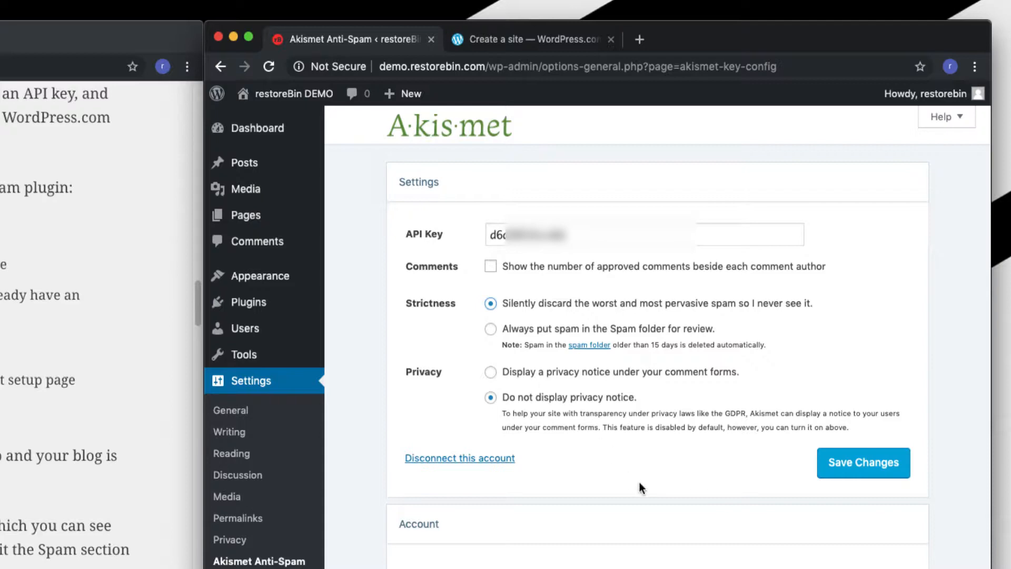
pyautogui.click(490, 332)
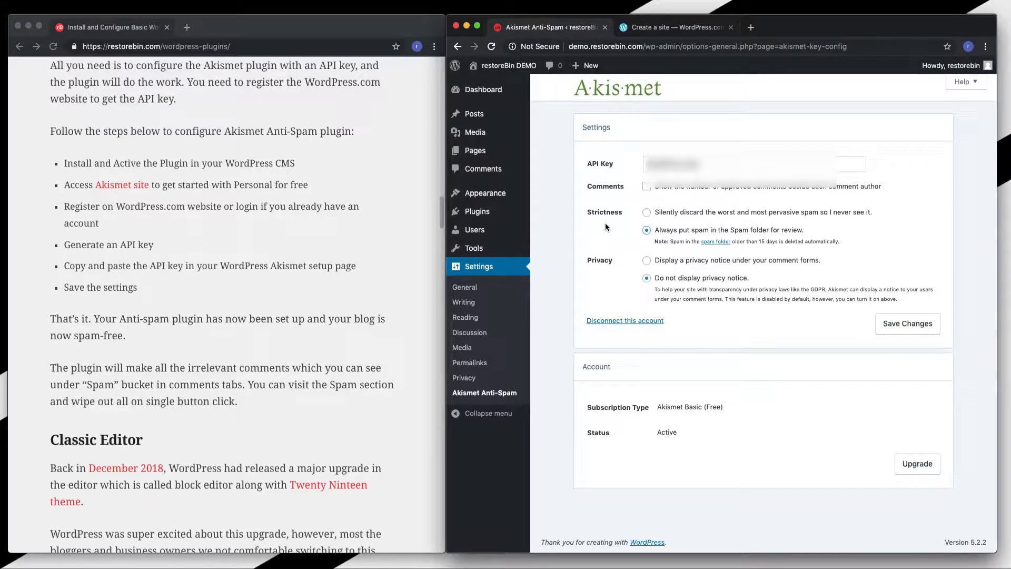
# - Read the article's Classic Editor section, including its installation and configuration steps
pyautogui.click(270, 346)
pyautogui.scroll(-3, 266, 358)
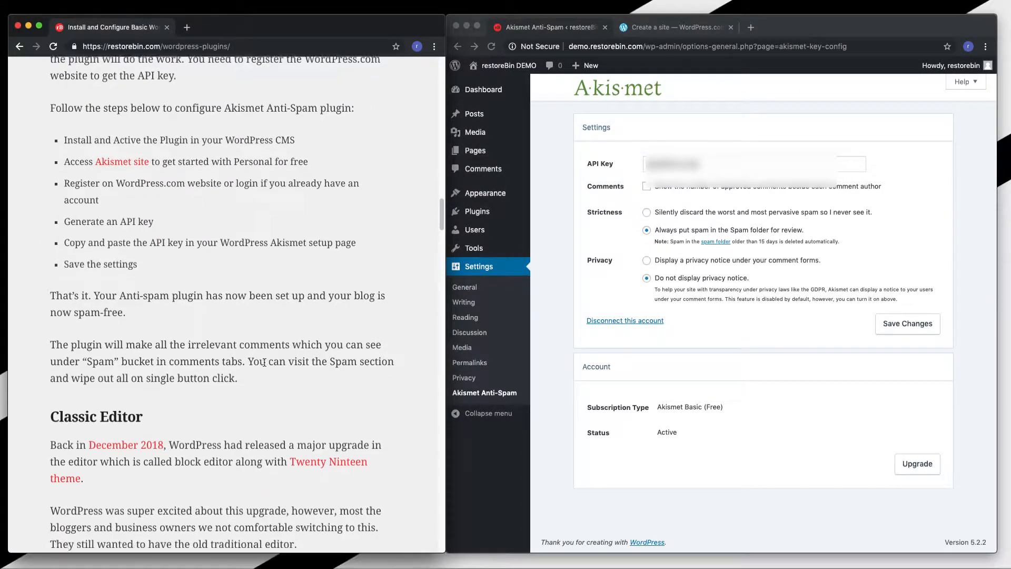
pyautogui.scroll(-10, 253, 388)
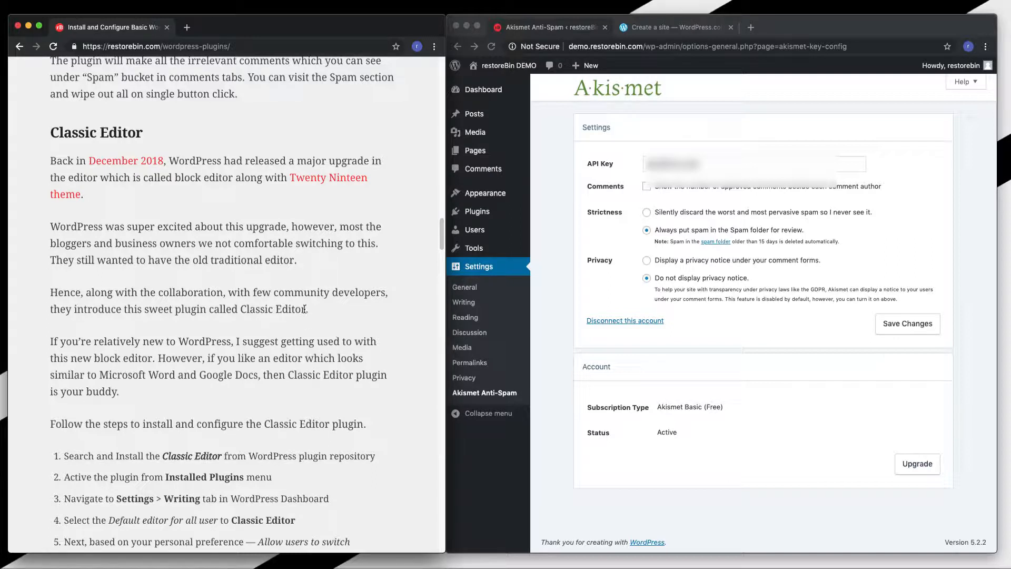
pyautogui.moveTo(306, 309); pyautogui.dragTo(251, 311)
pyautogui.click(366, 348)
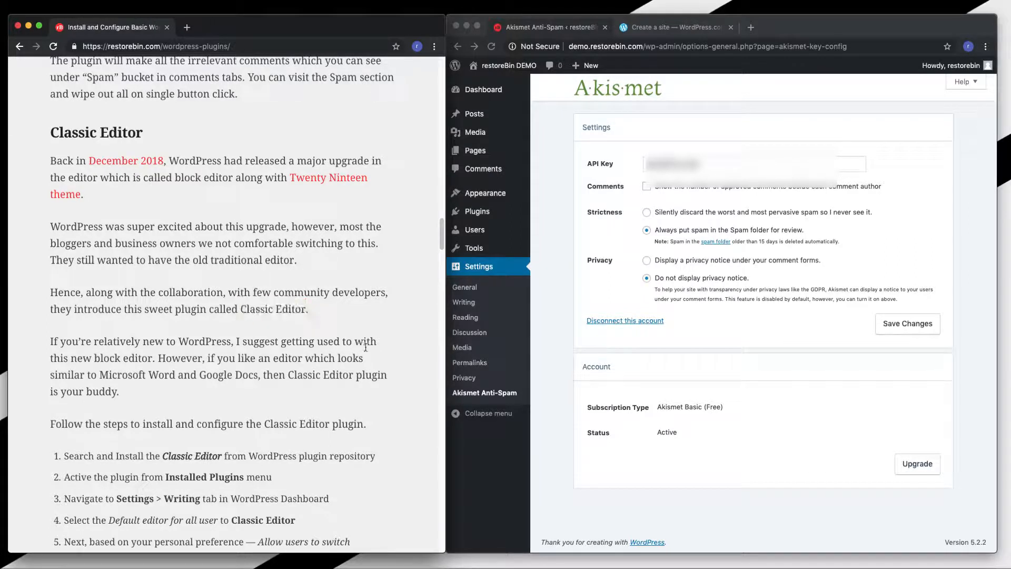
# - Open the demo site's posts list and start a new post in the block editor
pyautogui.click(484, 214)
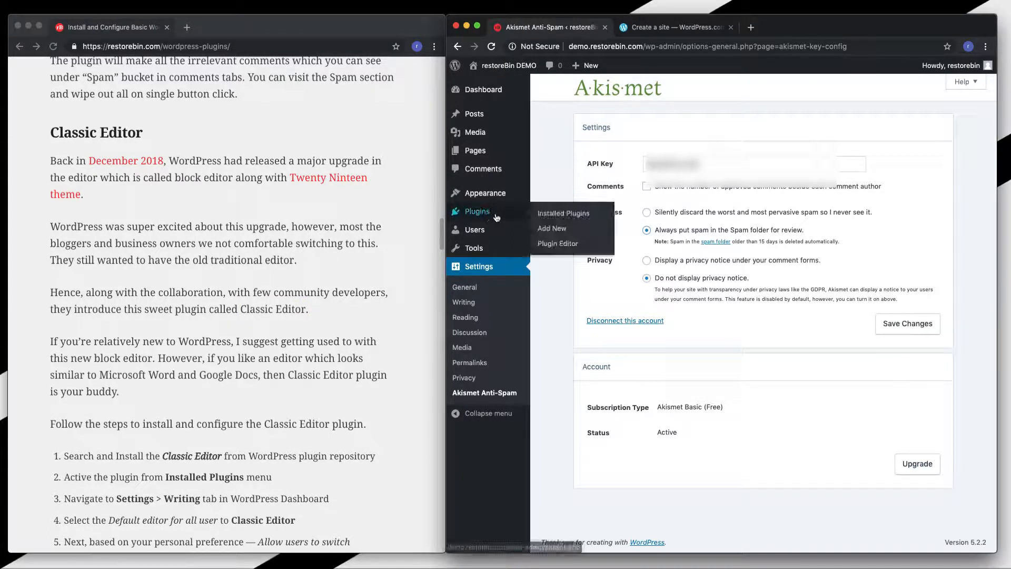
pyautogui.click(563, 214)
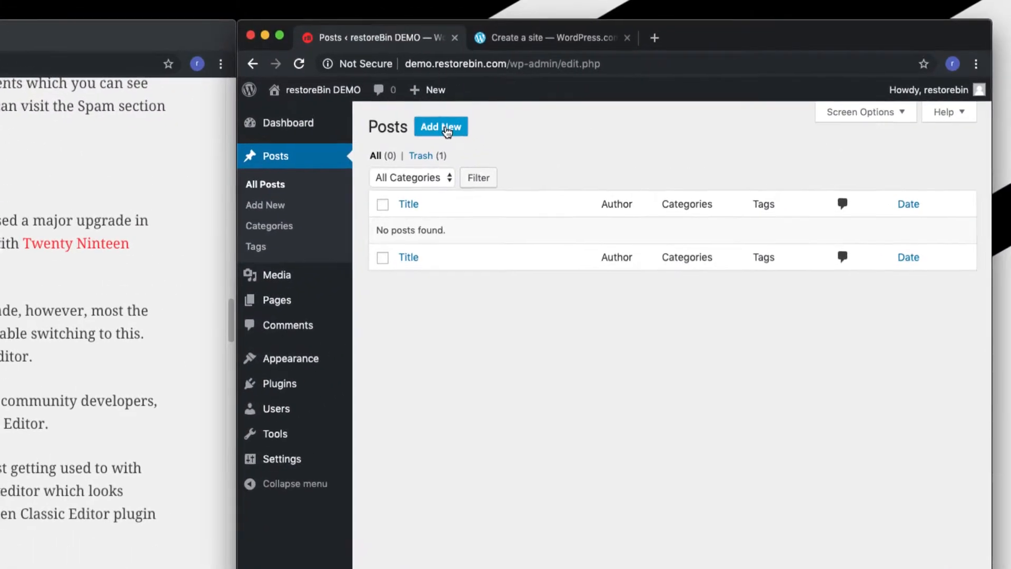
pyautogui.click(599, 95)
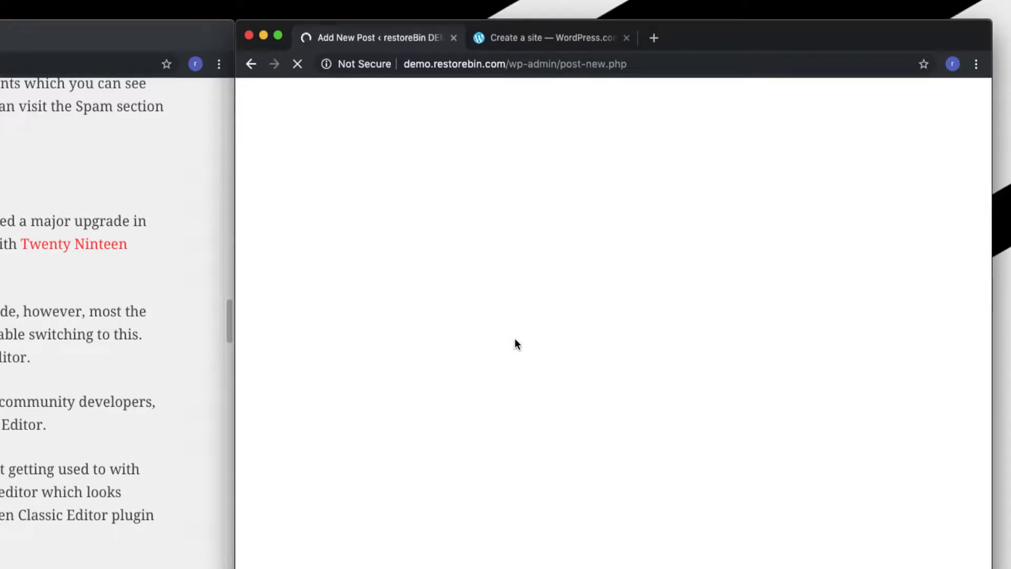
pyautogui.click(536, 379)
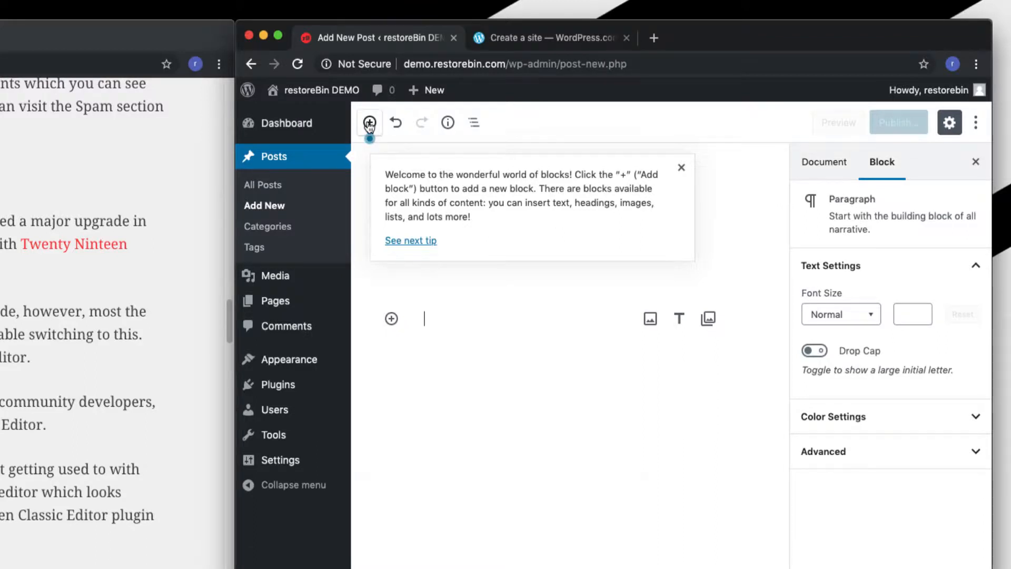
# - Insert a Gallery block into the new post and dismiss the block editor's welcome tip
pyautogui.click(370, 122)
pyautogui.click(425, 340)
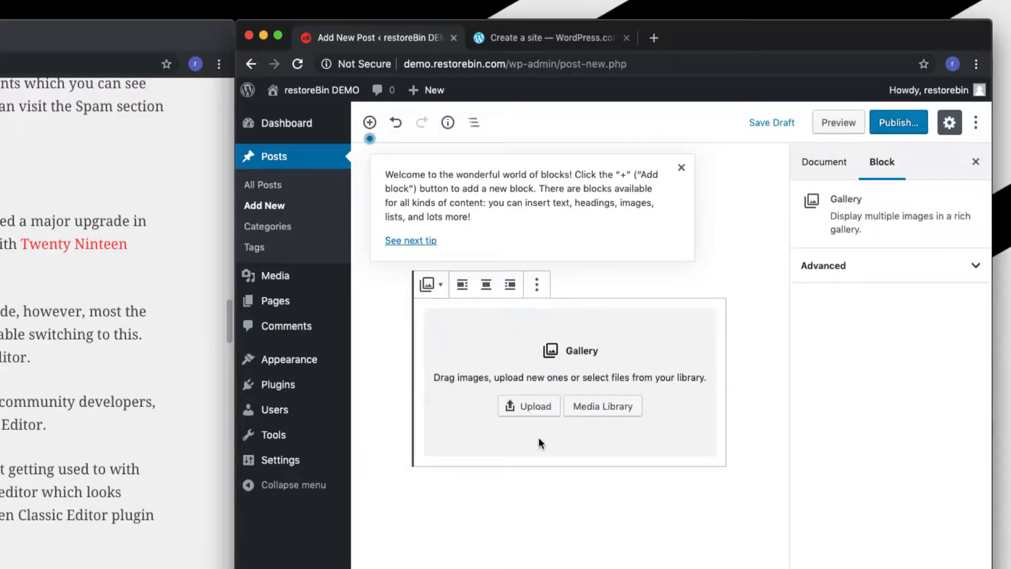
pyautogui.click(370, 122)
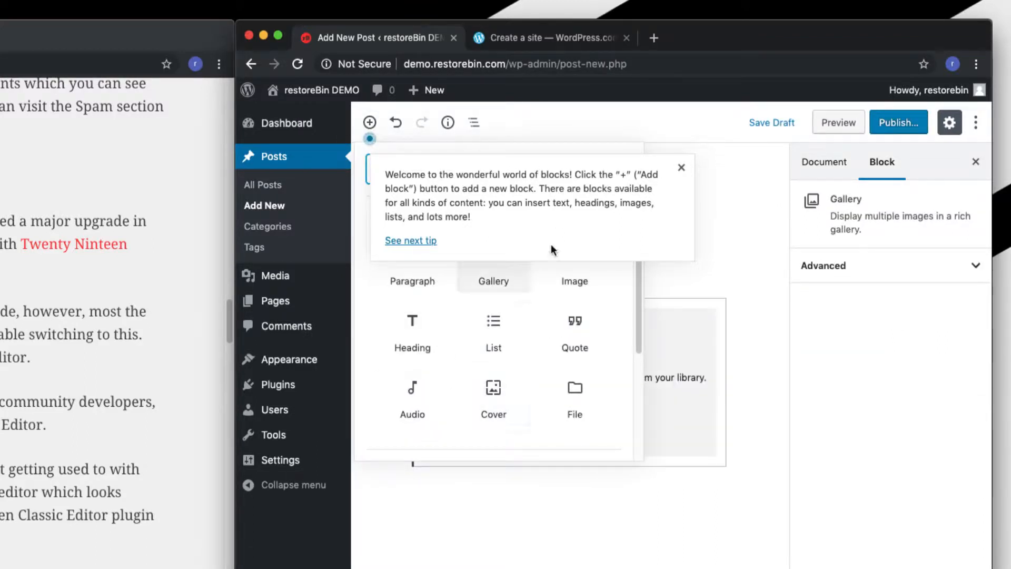
pyautogui.click(682, 167)
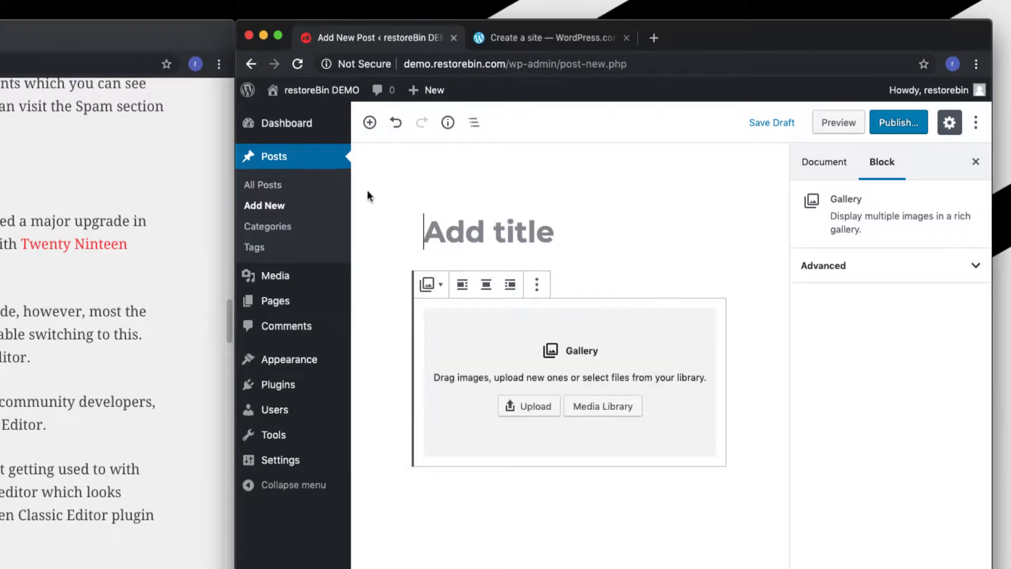
# - Add a Paragraph block below the gallery containing the text "dsd"
pyautogui.click(370, 123)
pyautogui.click(413, 263)
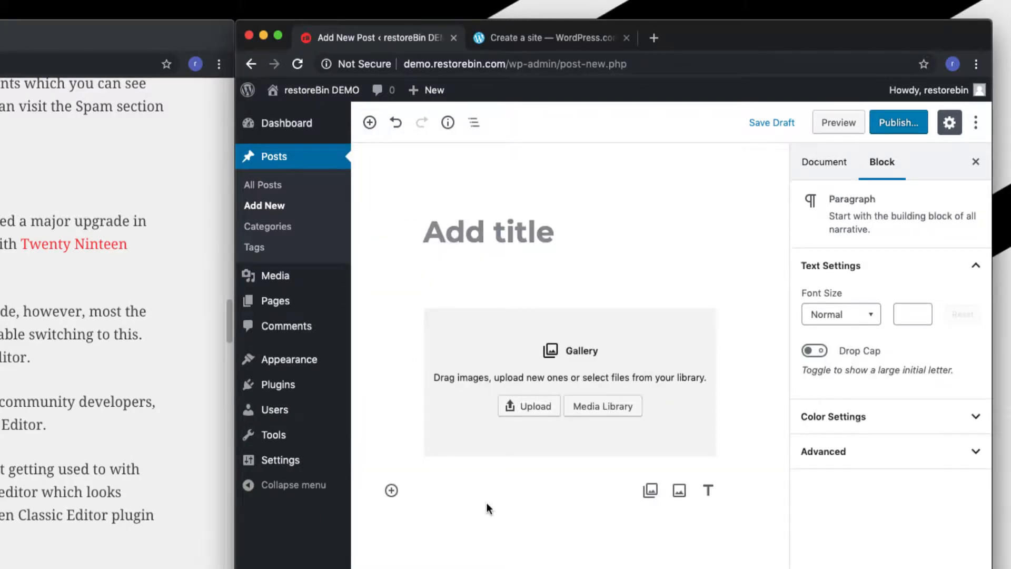
pyautogui.write('dsd')
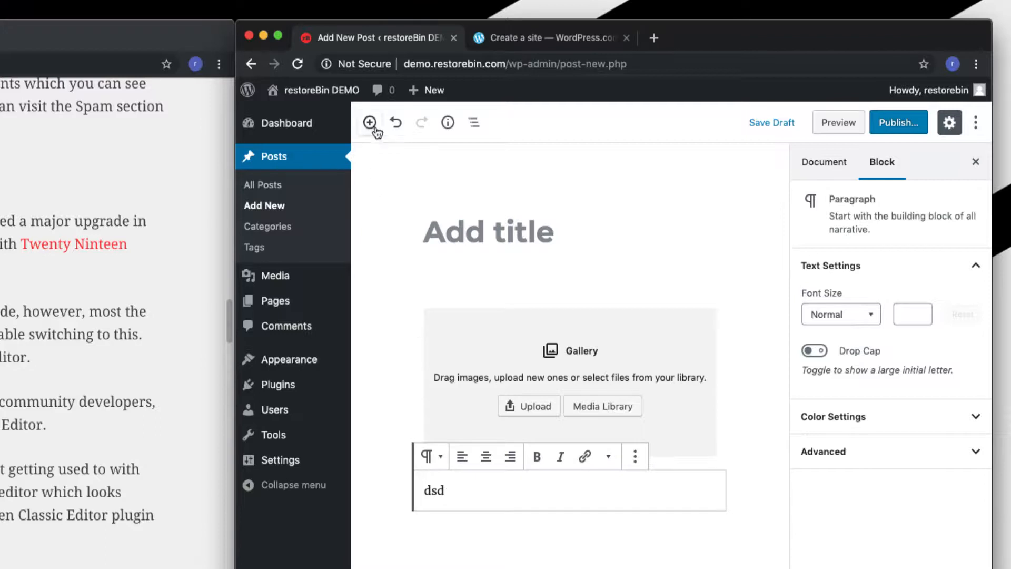
# - Add a Cover block below the "dsd" paragraph and select the post's title field
pyautogui.click(370, 122)
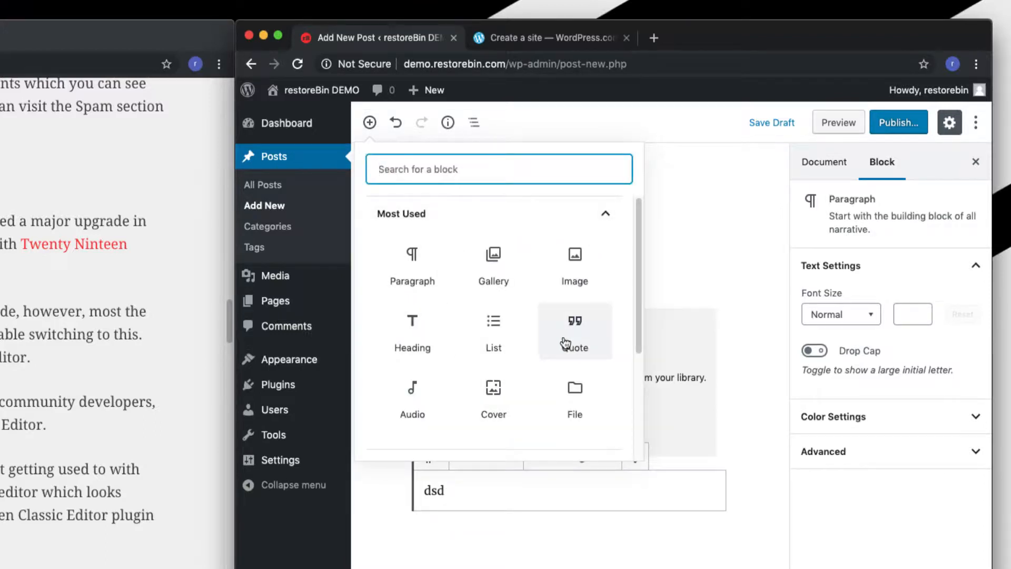
pyautogui.click(517, 396)
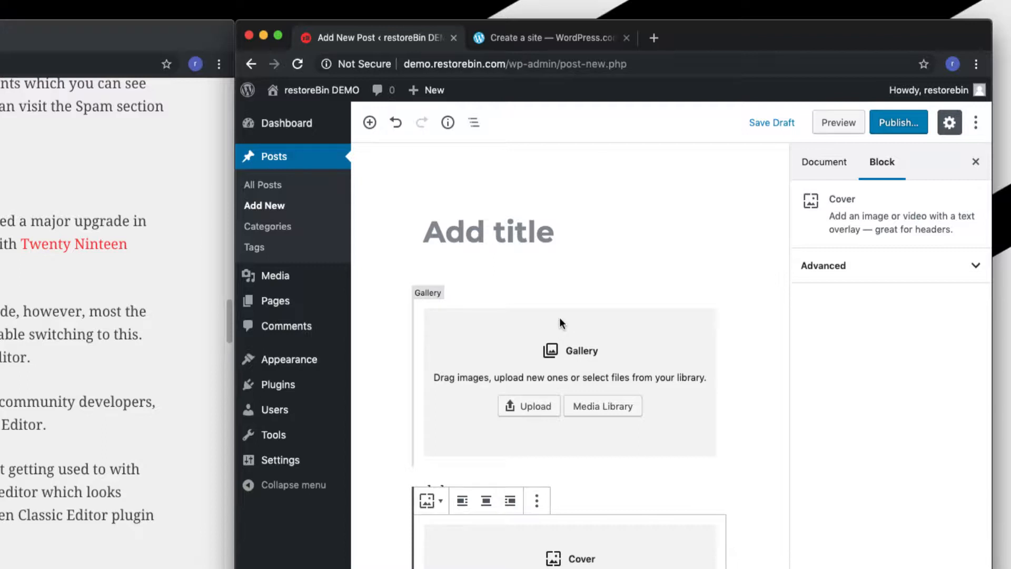
pyautogui.click(534, 241)
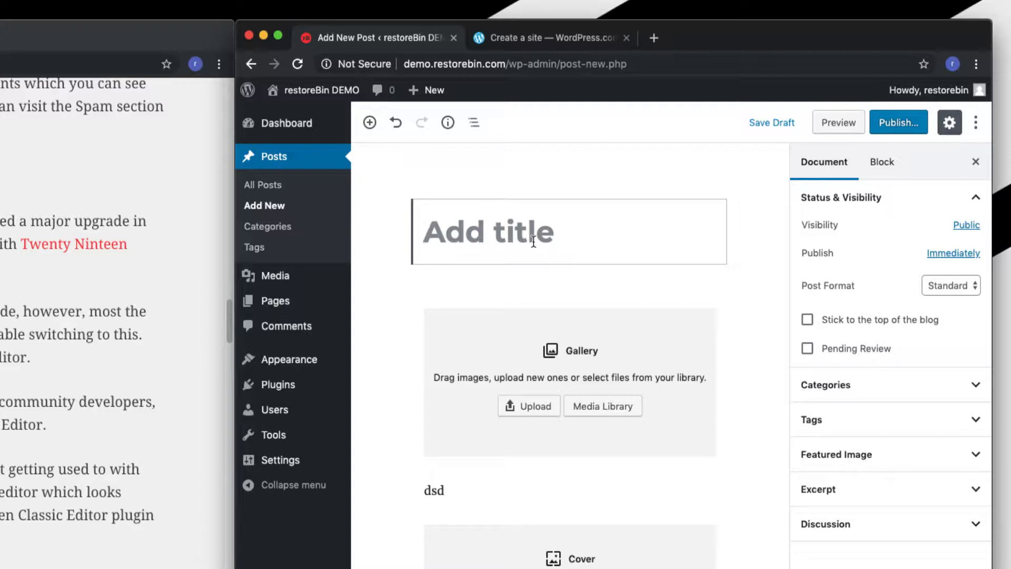
# - Leave the post draft, then install and activate the Classic Editor plugin from the featured plugins
pyautogui.moveTo(278, 385)
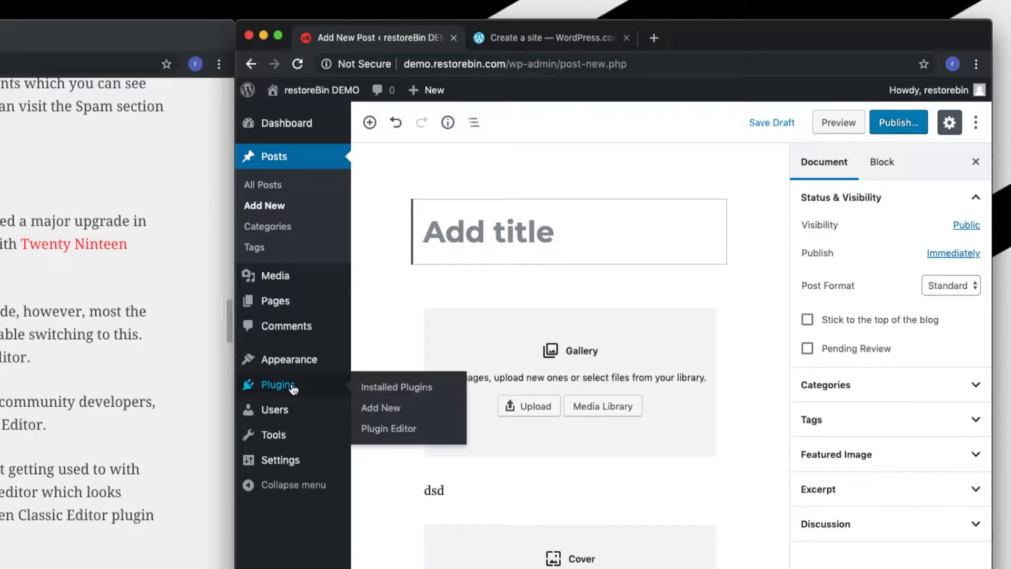
pyautogui.click(387, 411)
pyautogui.click(423, 259)
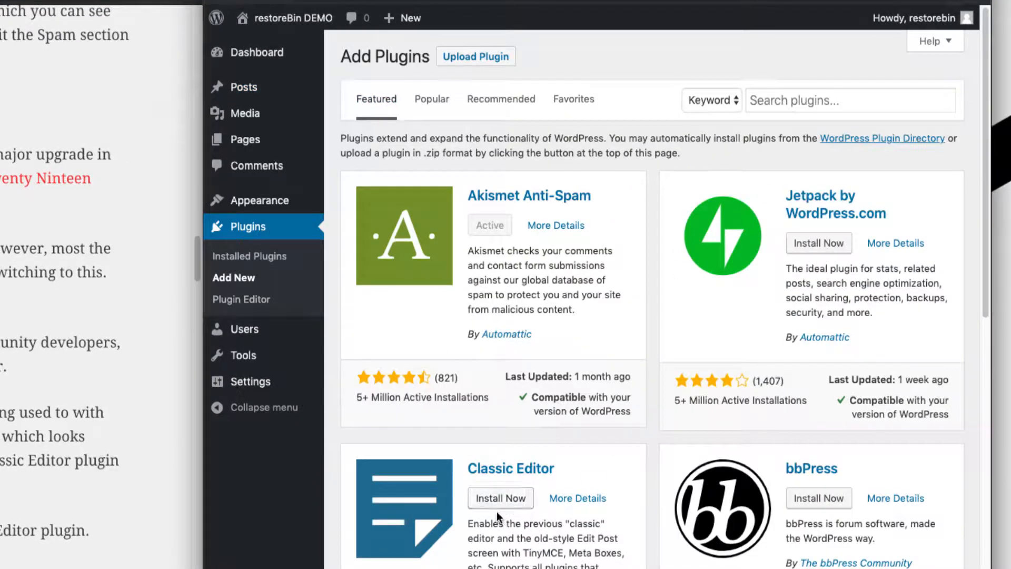
pyautogui.click(827, 97)
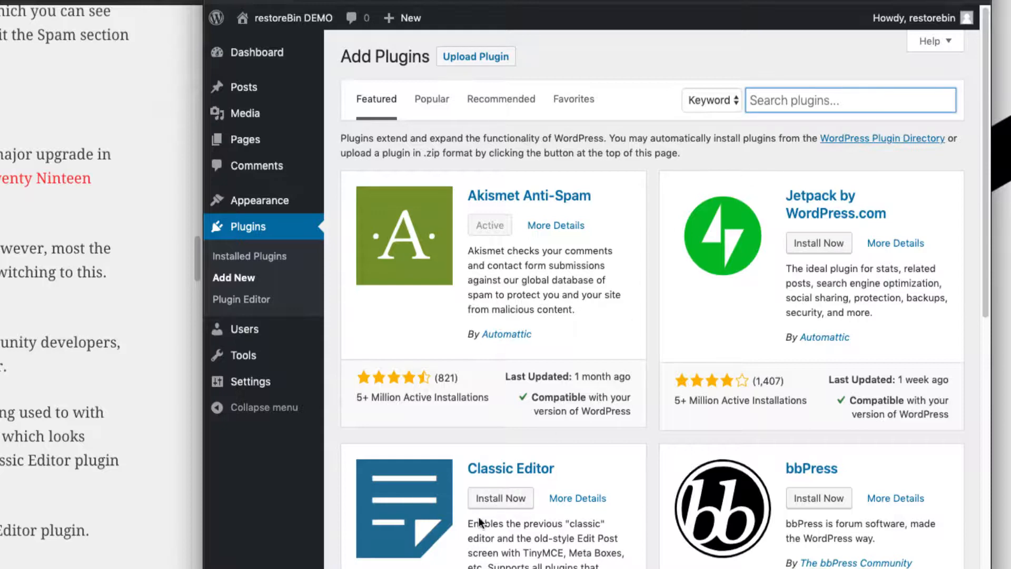
pyautogui.click(482, 501)
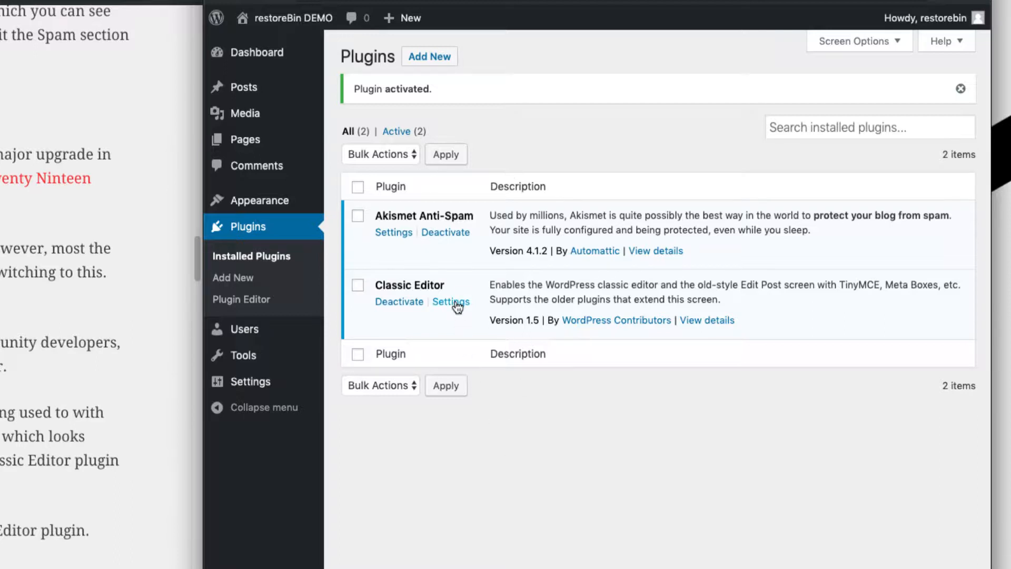
# - In the Writing settings, set "Allow users to switch editors" to Yes and save the changes
pyautogui.moveTo(245, 380)
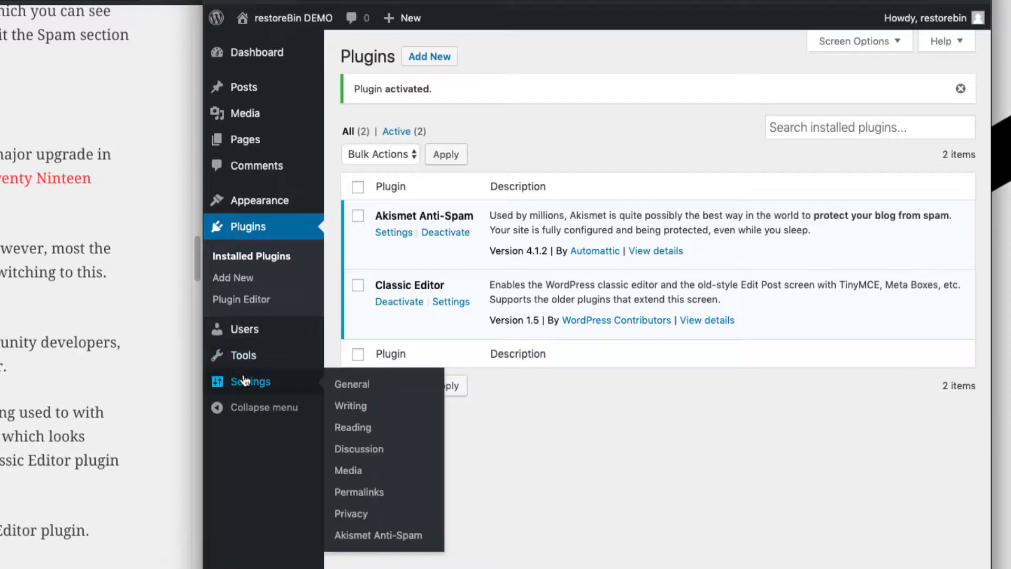
pyautogui.click(357, 413)
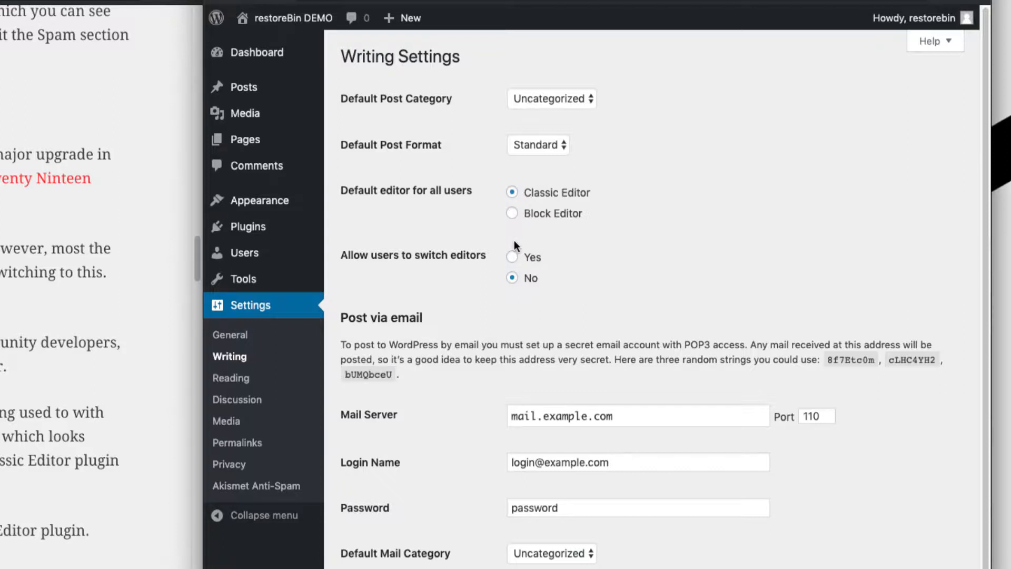
pyautogui.click(513, 258)
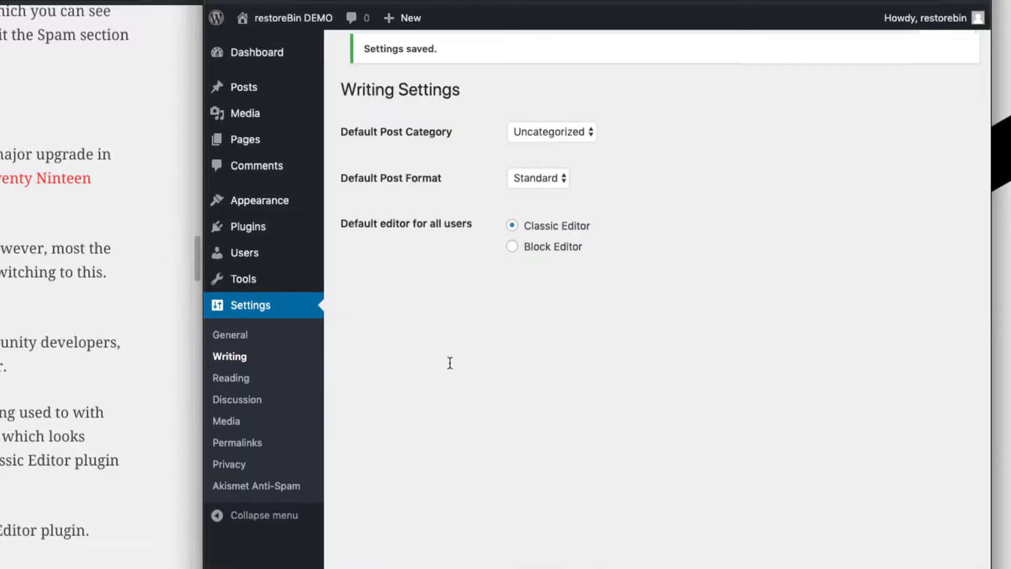
# - Open a new post in a separate browser tab and expand the classic editor's toolbar to its second row
pyautogui.moveTo(315, 26)
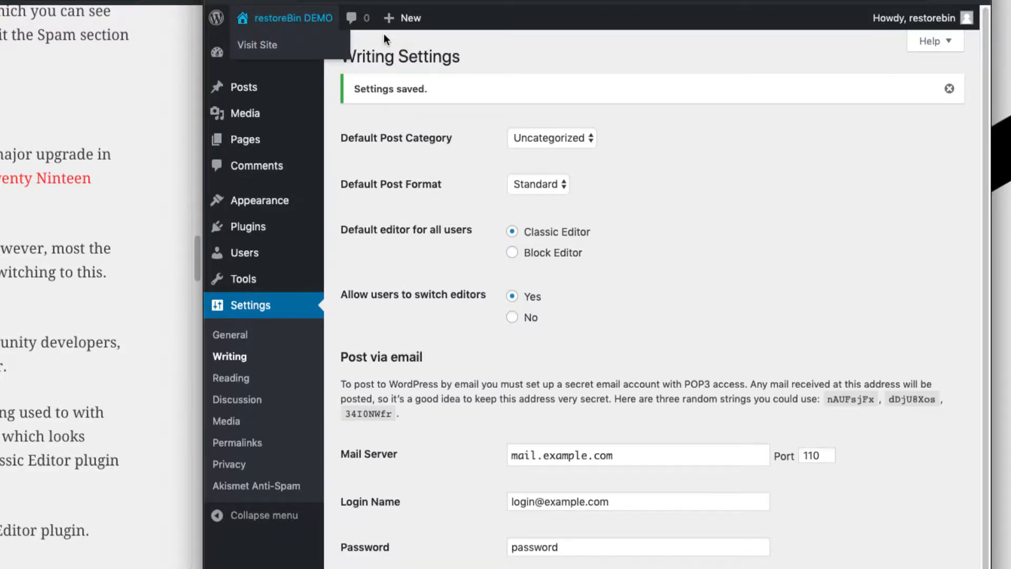
pyautogui.moveTo(403, 18)
pyautogui.rightClick(406, 46)
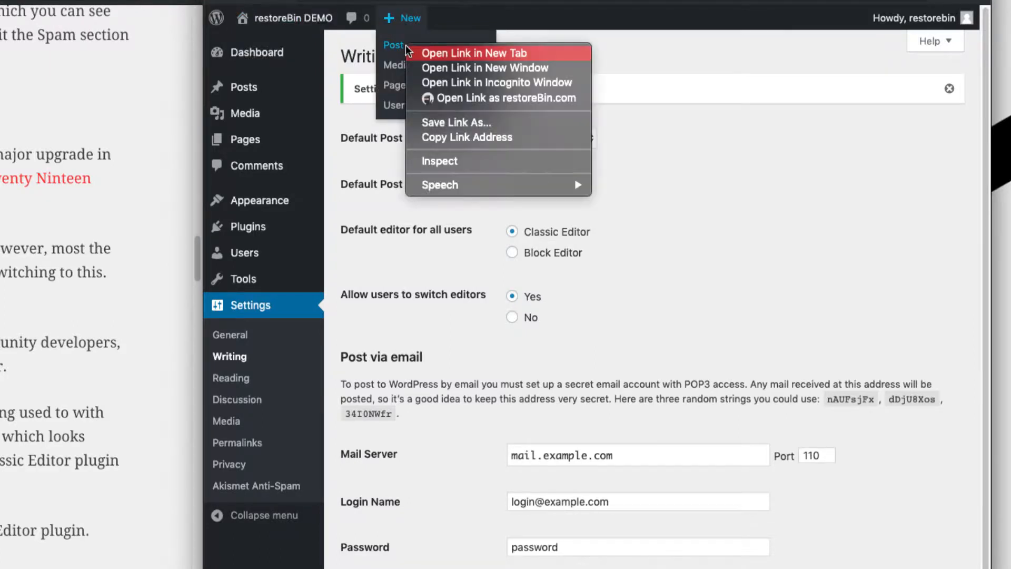
pyautogui.click(445, 52)
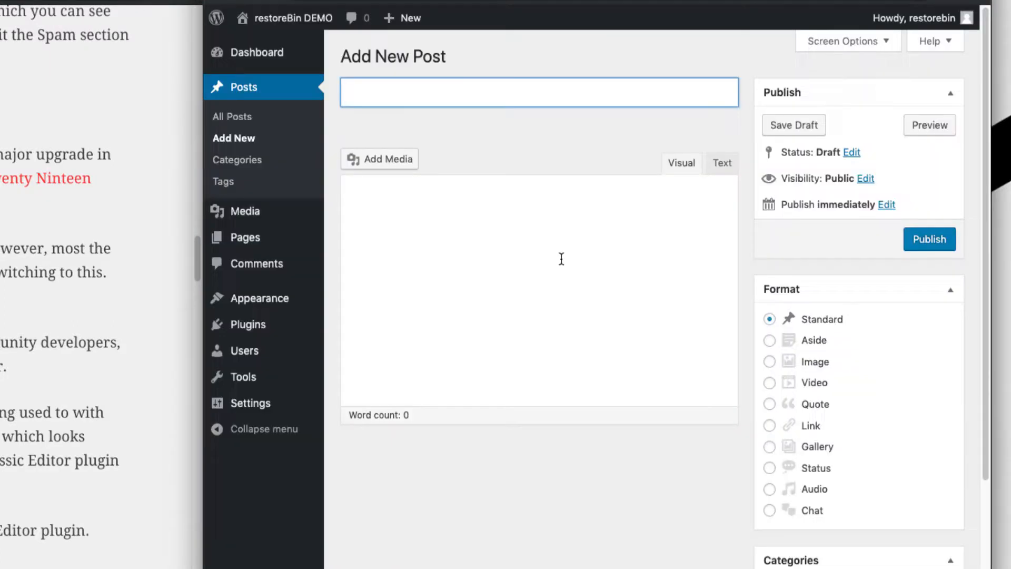
pyautogui.click(520, 290)
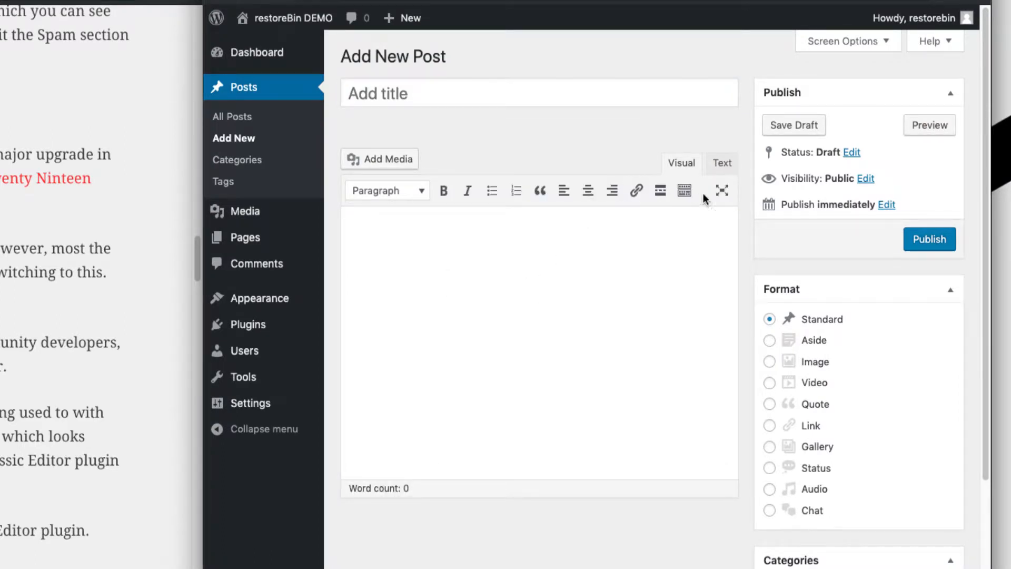
pyautogui.click(684, 190)
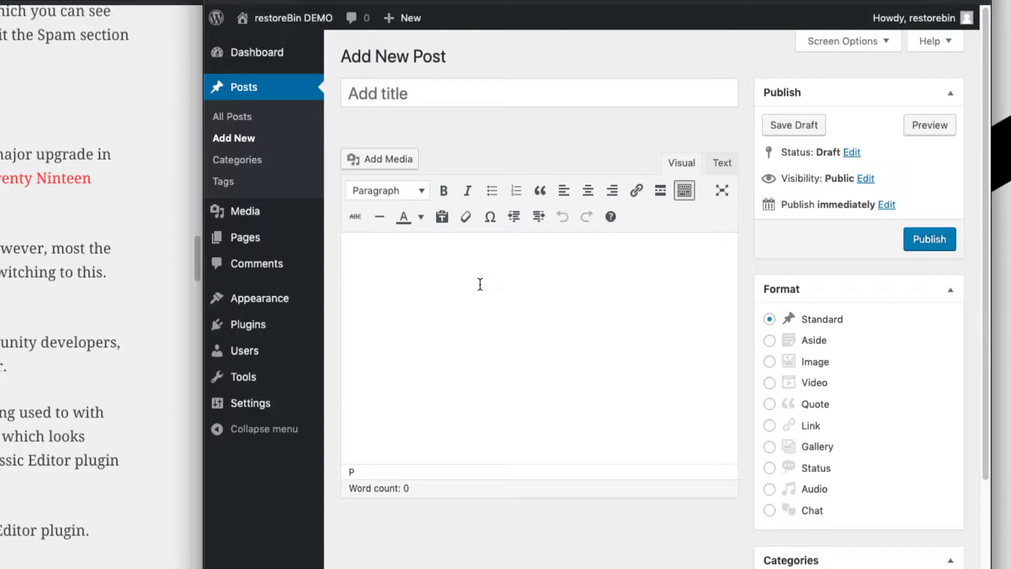
# - Set the user profile's default editor to Block Editor, save the profile, and start a new post
pyautogui.moveTo(267, 362)
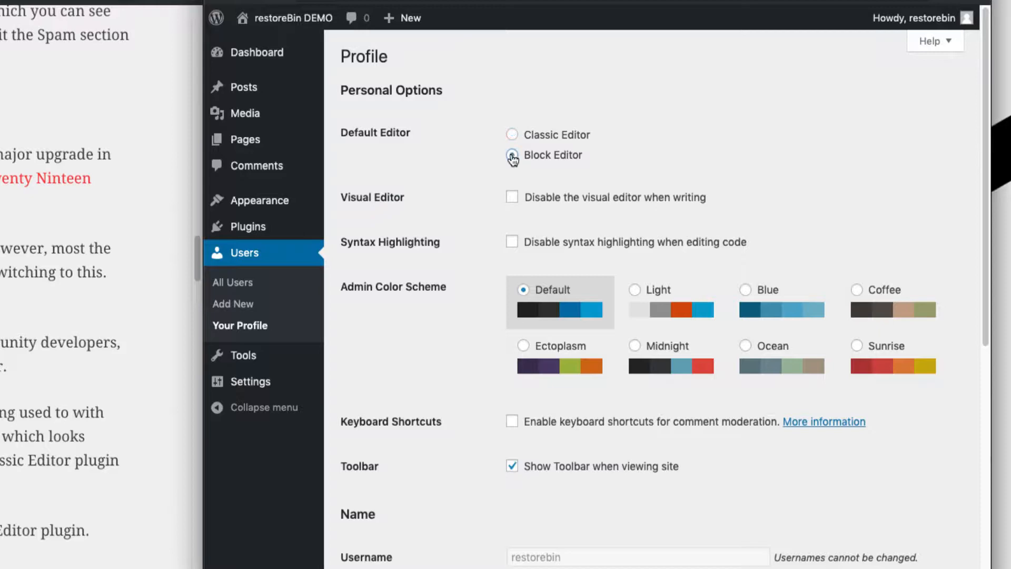
pyautogui.scroll(-10, 478, 282)
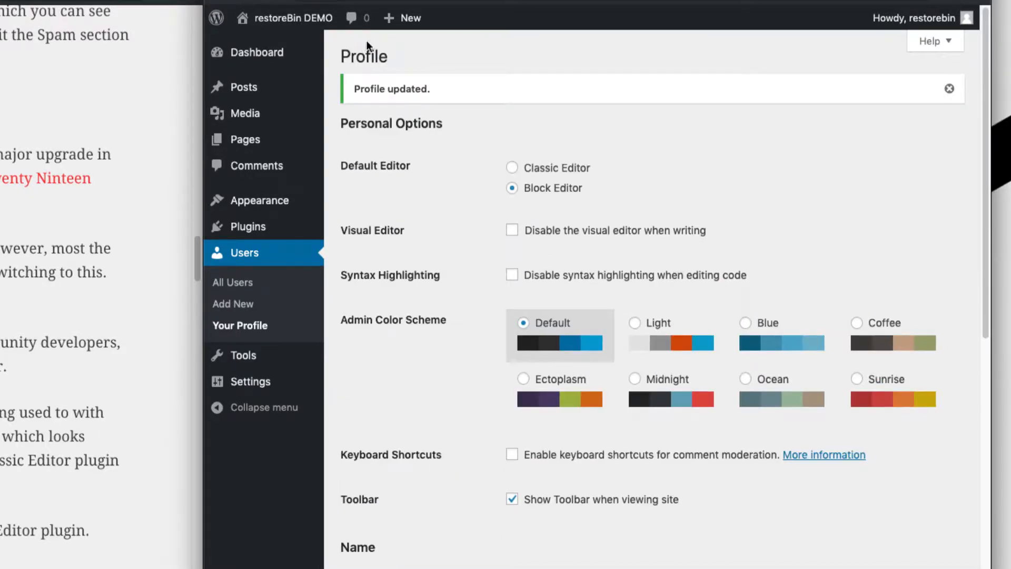
pyautogui.moveTo(404, 19)
pyautogui.click(404, 48)
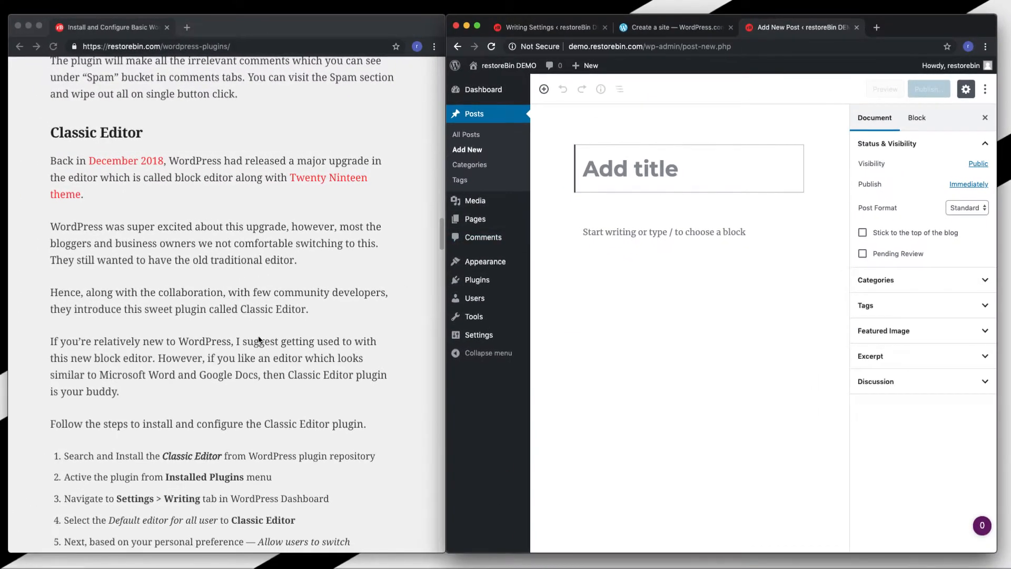
# - Read the article through to the Contact Form 7 section, close the new post's tab, and return to the Writing settings
pyautogui.click(232, 369)
pyautogui.scroll(-5, 232, 369)
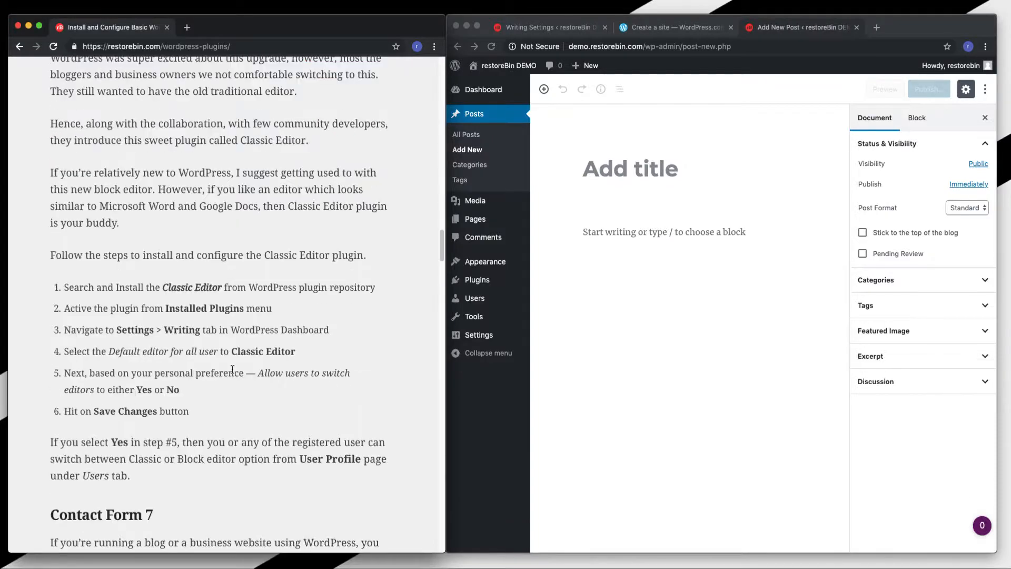
pyautogui.scroll(-8, 237, 381)
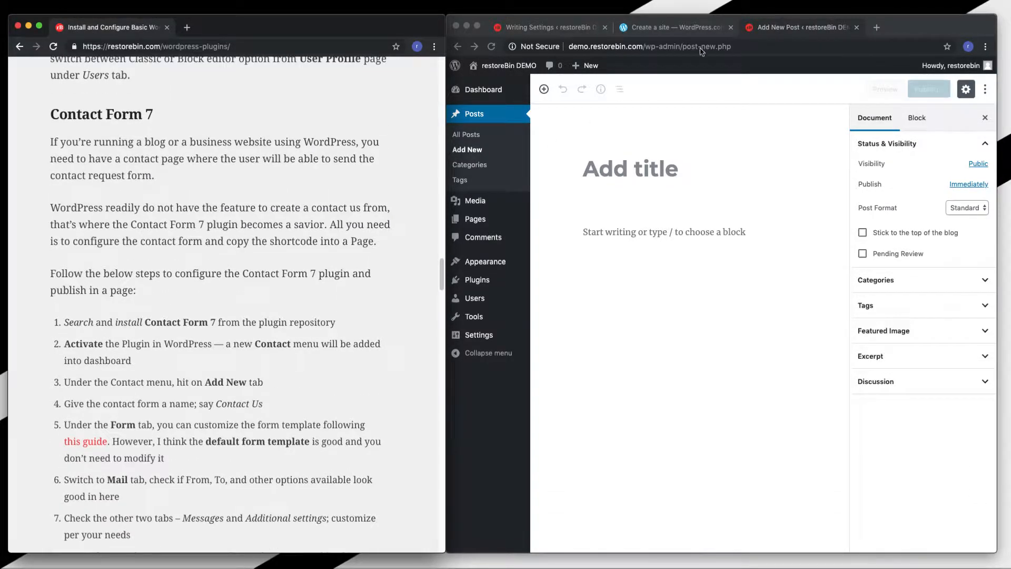
pyautogui.click(864, 31)
pyautogui.press('super+w')
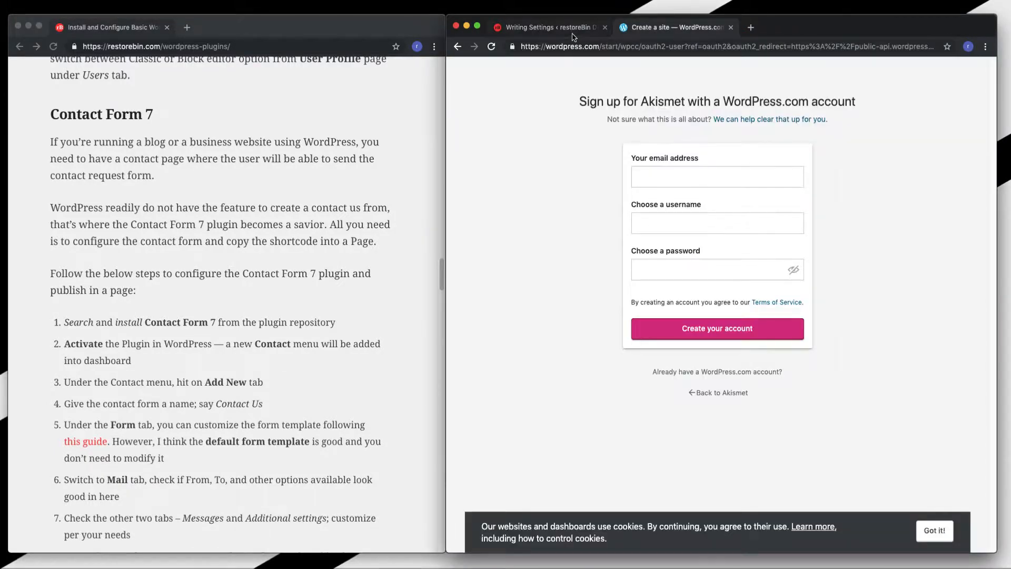
pyautogui.click(574, 31)
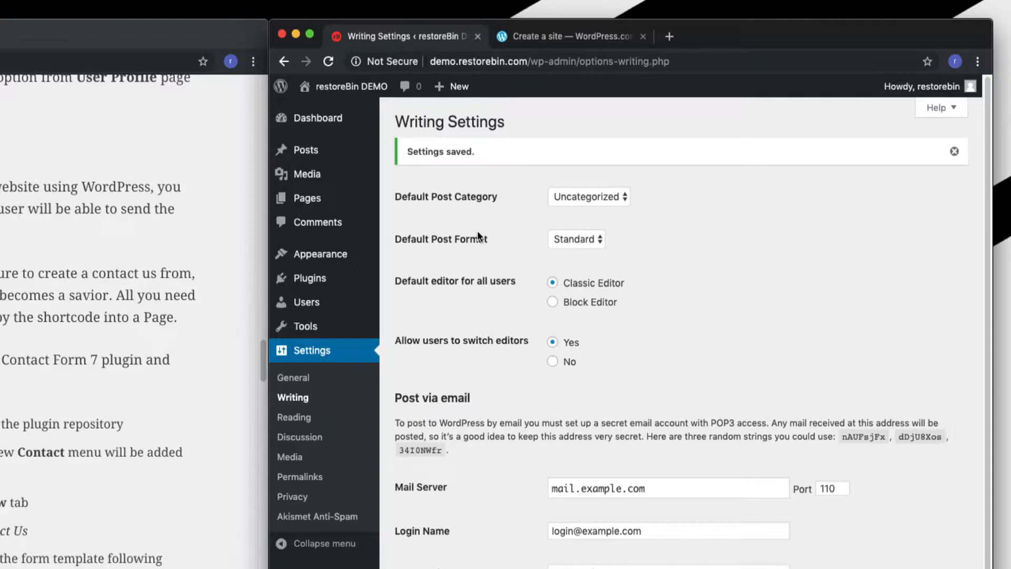
# - Search the plugin repository for "contact form 7", install the Contact Form 7 plugin, and show the installed plugins list
pyautogui.moveTo(366, 281)
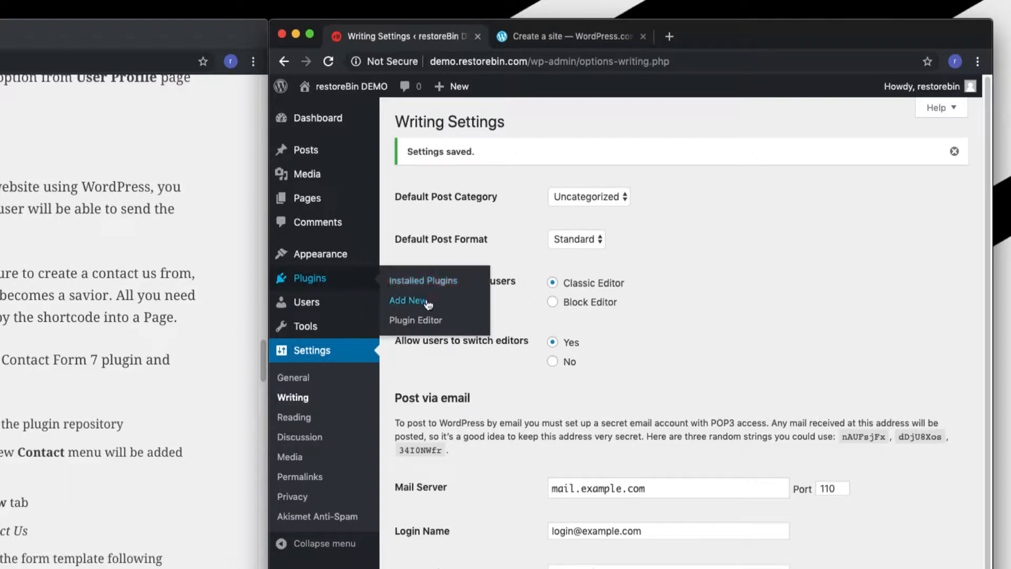
pyautogui.click(428, 304)
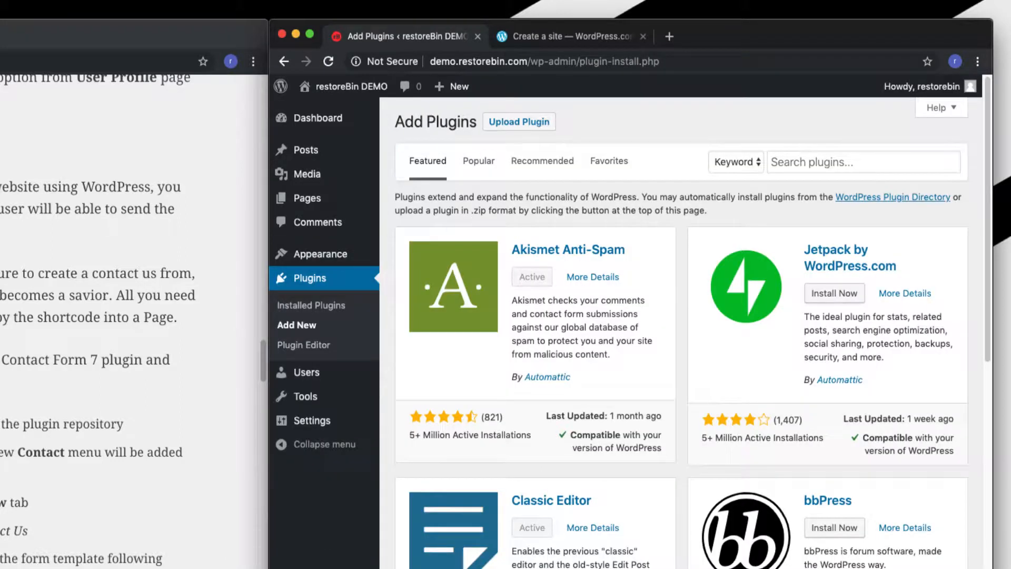
pyautogui.click(829, 163)
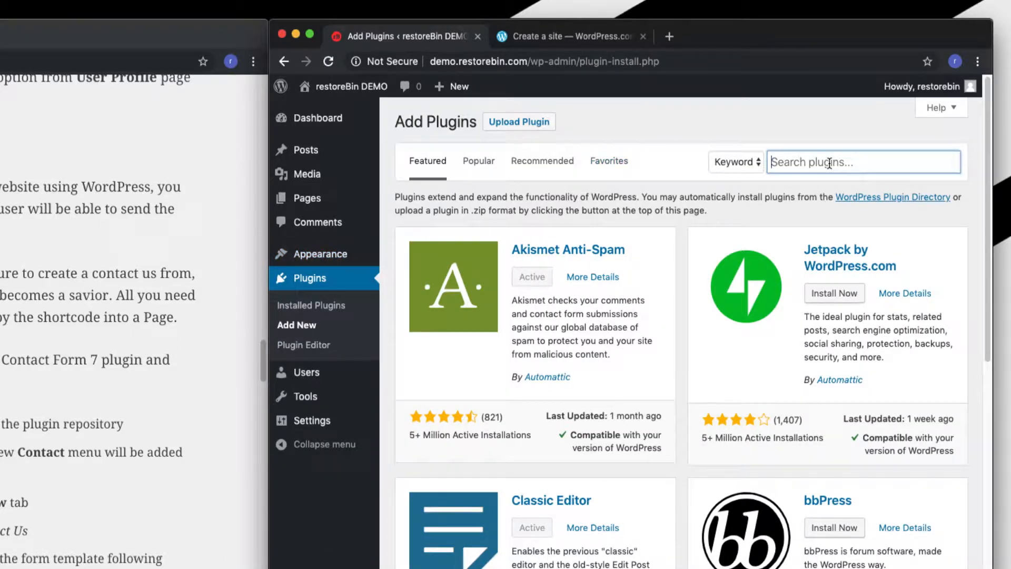
pyautogui.write('c')
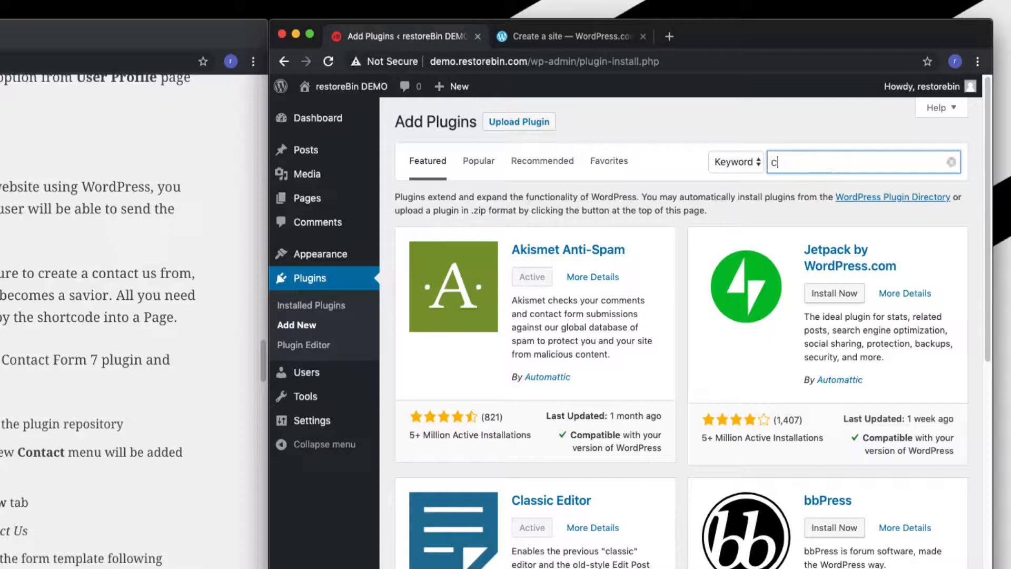
pyautogui.write('ontact ')
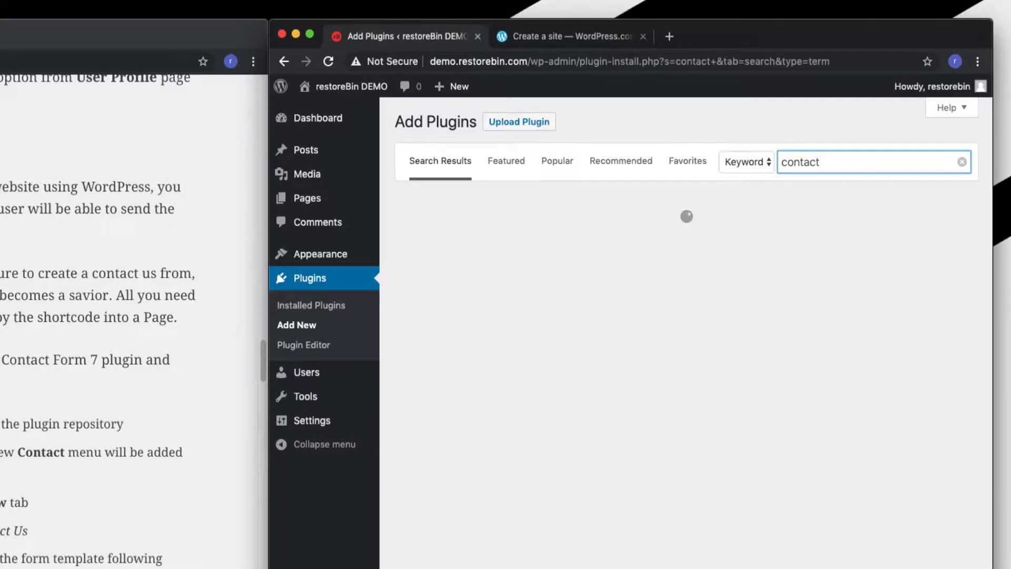
pyautogui.write('form 7')
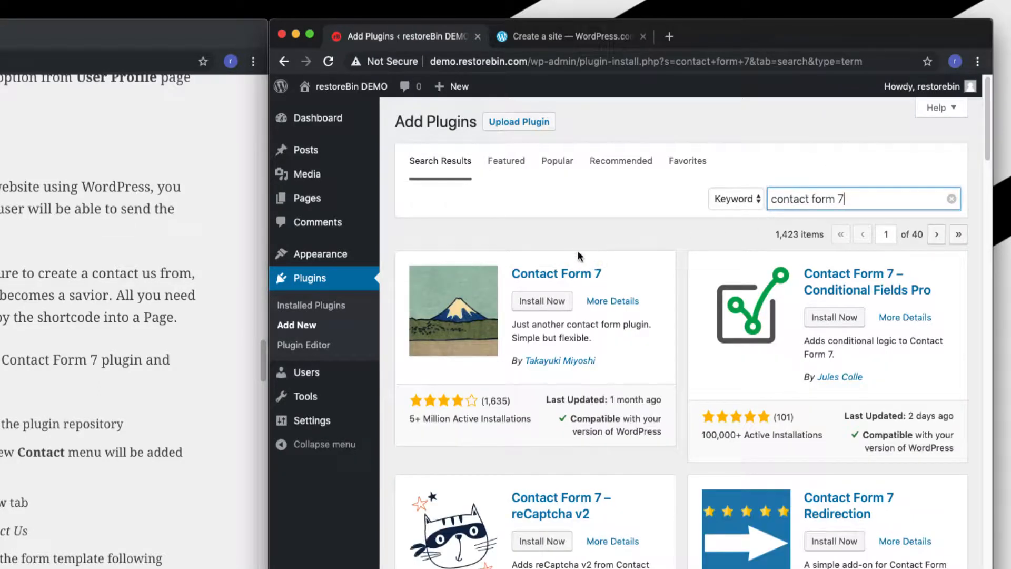
pyautogui.click(538, 304)
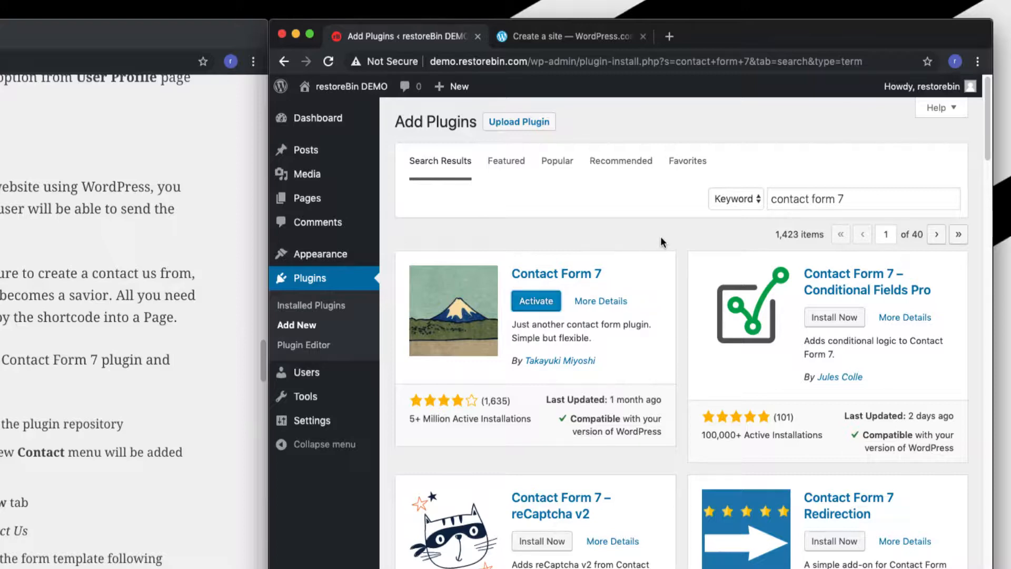
pyautogui.click(545, 301)
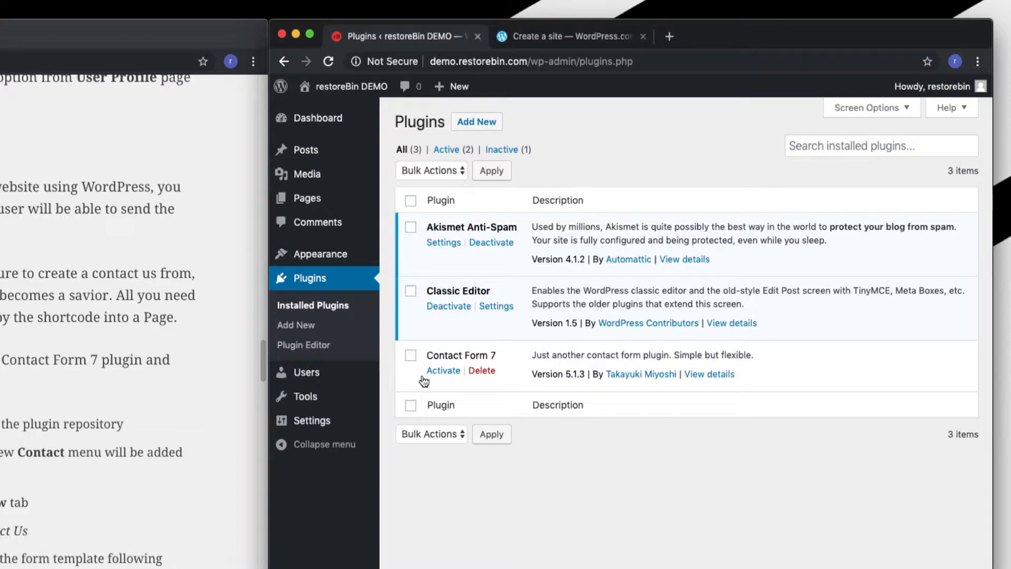
# - Activate the Contact Form 7 plugin and start a new contact form
pyautogui.click(438, 371)
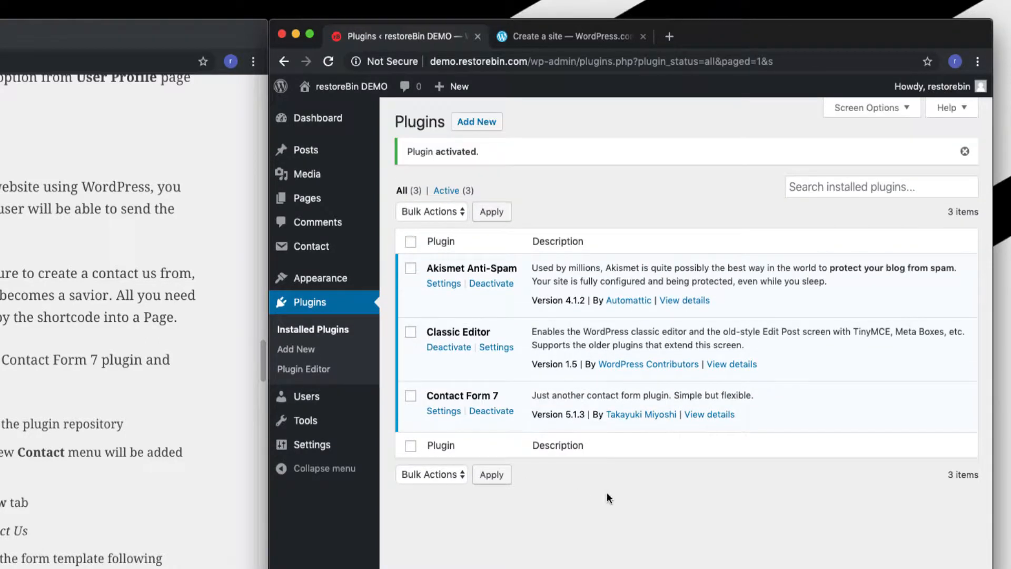
pyautogui.moveTo(327, 251)
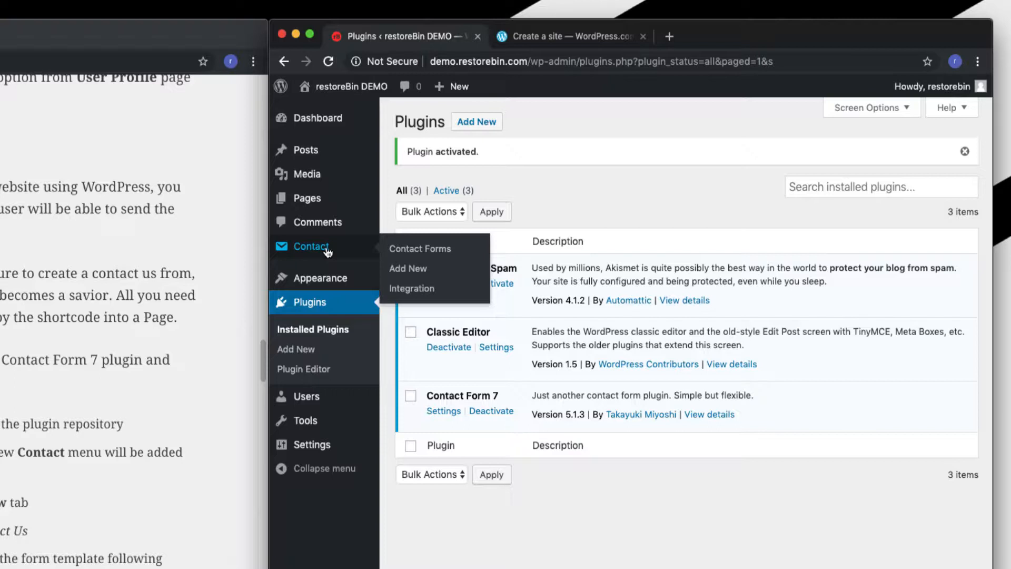
pyautogui.click(427, 273)
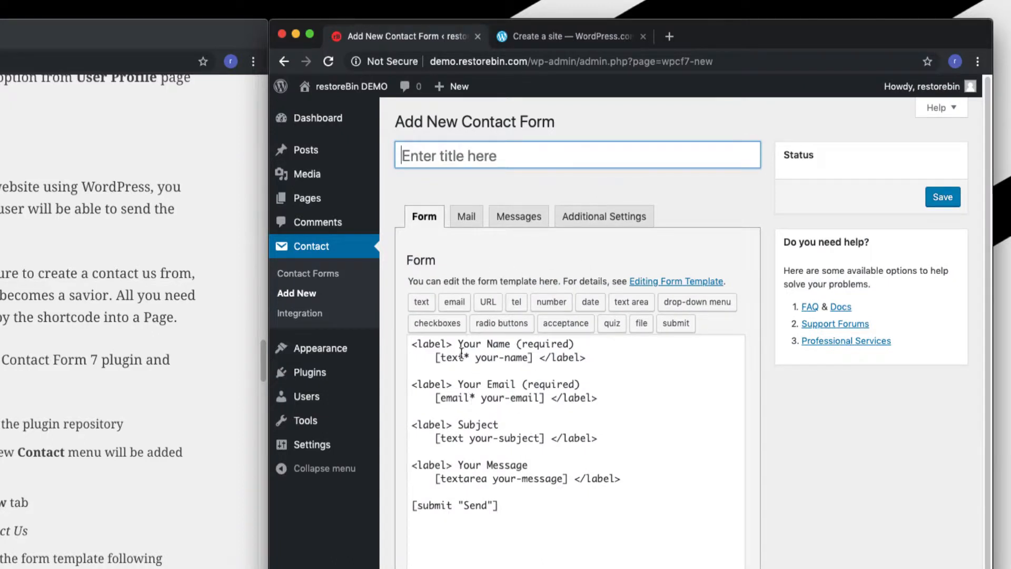
# - Look through the new contact form's Mail, Messages, Additional Settings and Form sections
pyautogui.click(467, 216)
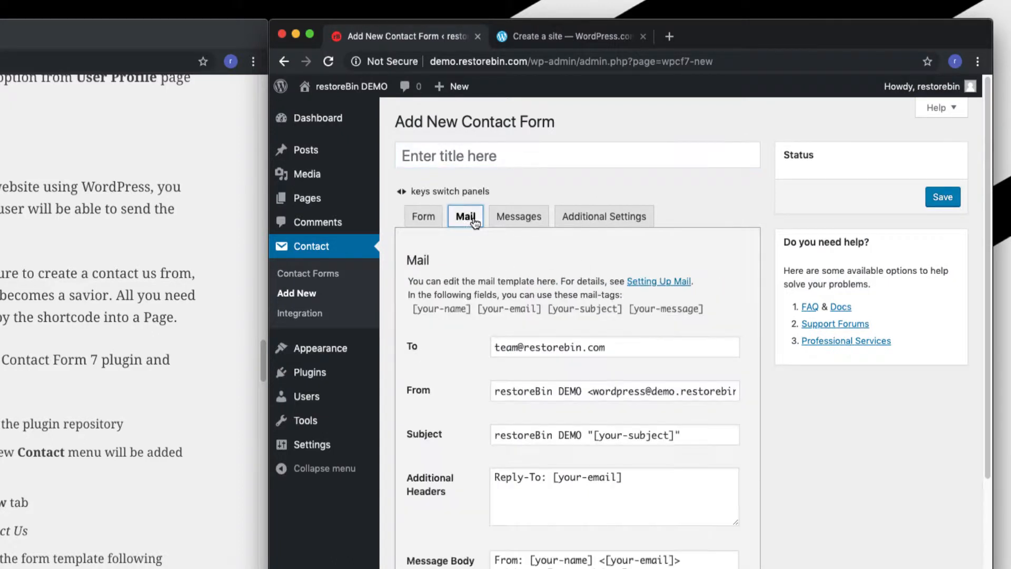
pyautogui.click(516, 224)
pyautogui.click(593, 218)
pyautogui.click(524, 218)
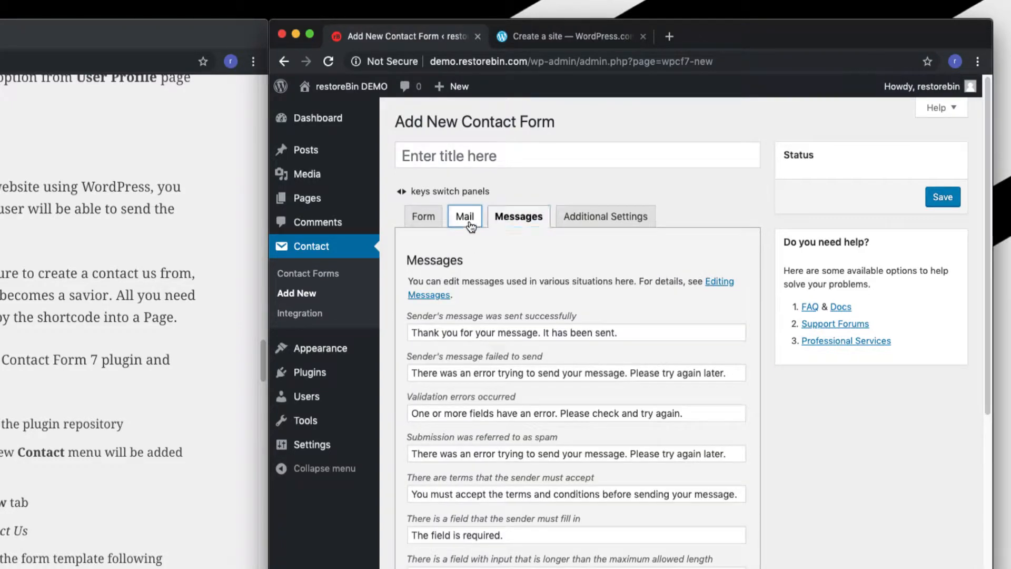
pyautogui.click(471, 226)
pyautogui.click(436, 223)
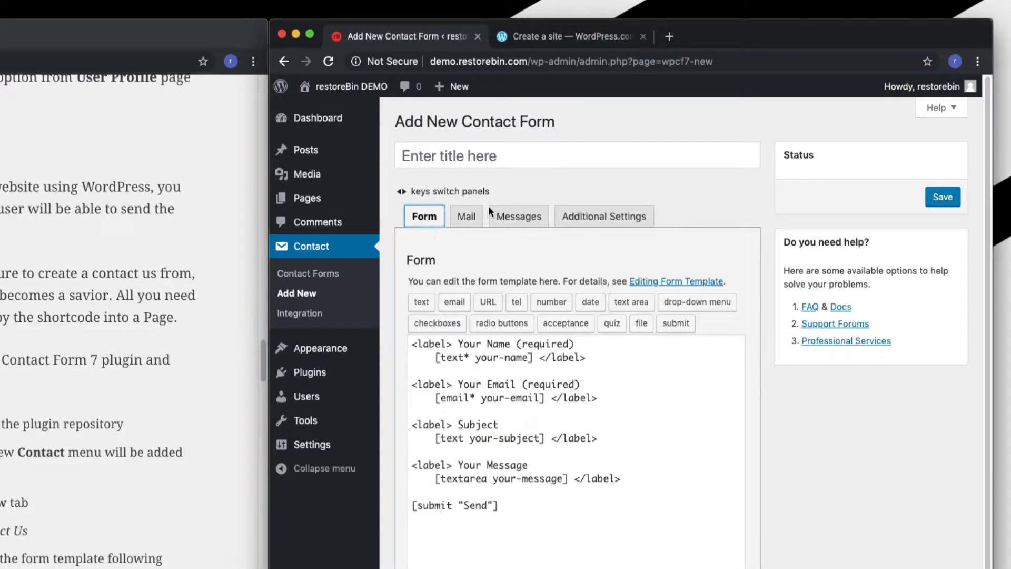
pyautogui.click(465, 217)
pyautogui.click(425, 218)
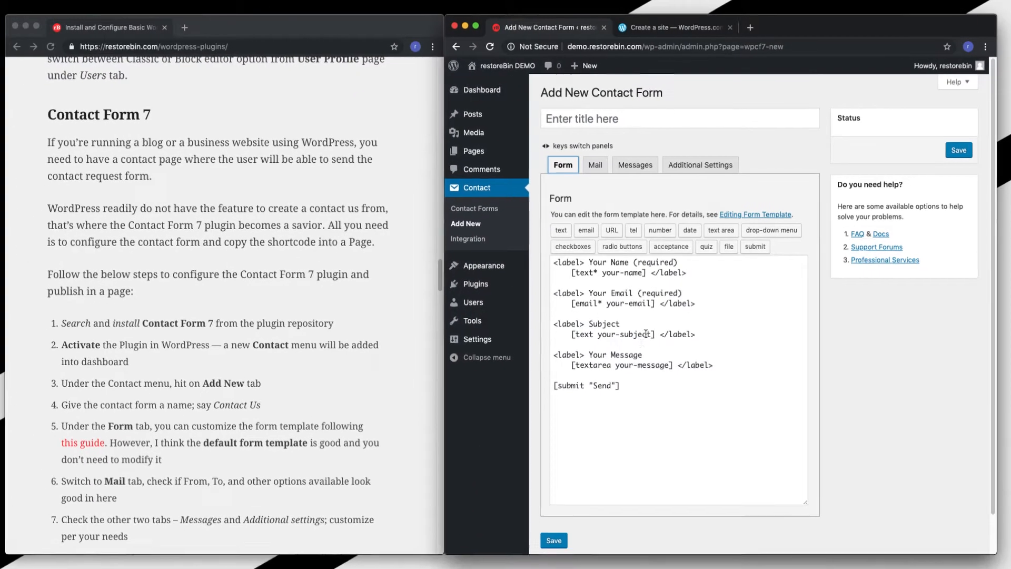
# - Check the article's instructions and title the new contact form "Contact Us", keeping the default form template
pyautogui.click(140, 419)
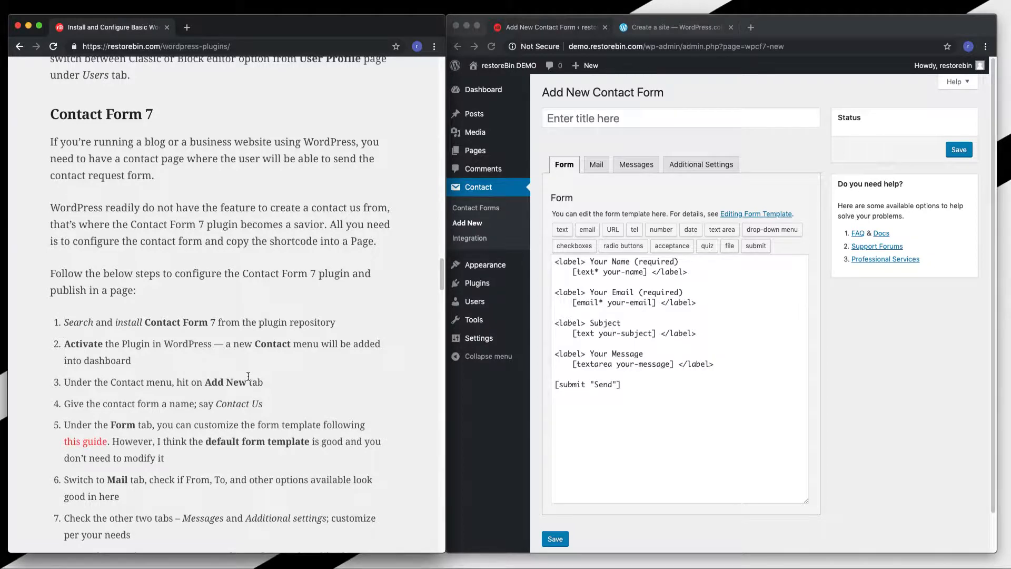
pyautogui.click(604, 277)
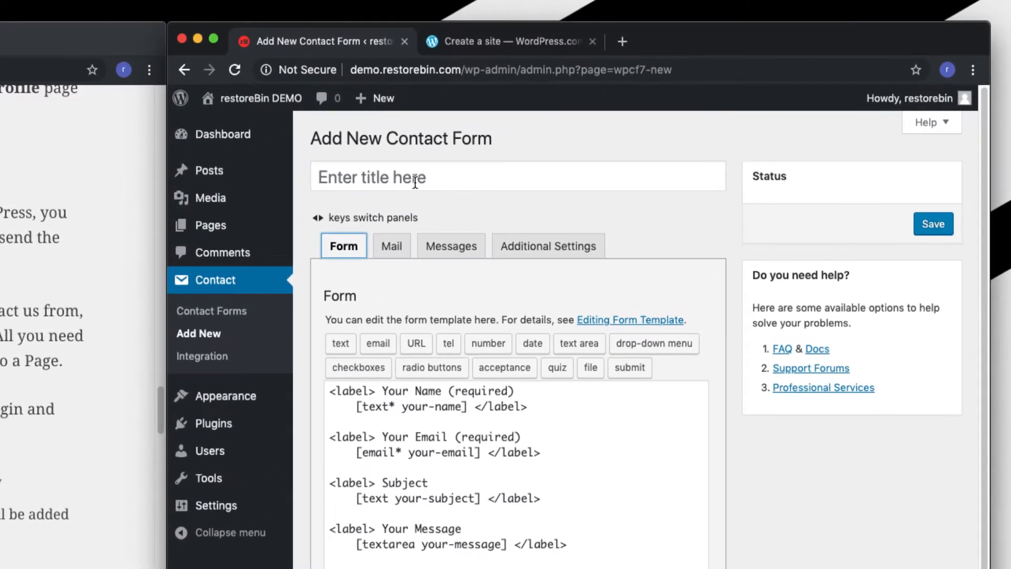
pyautogui.click(610, 121)
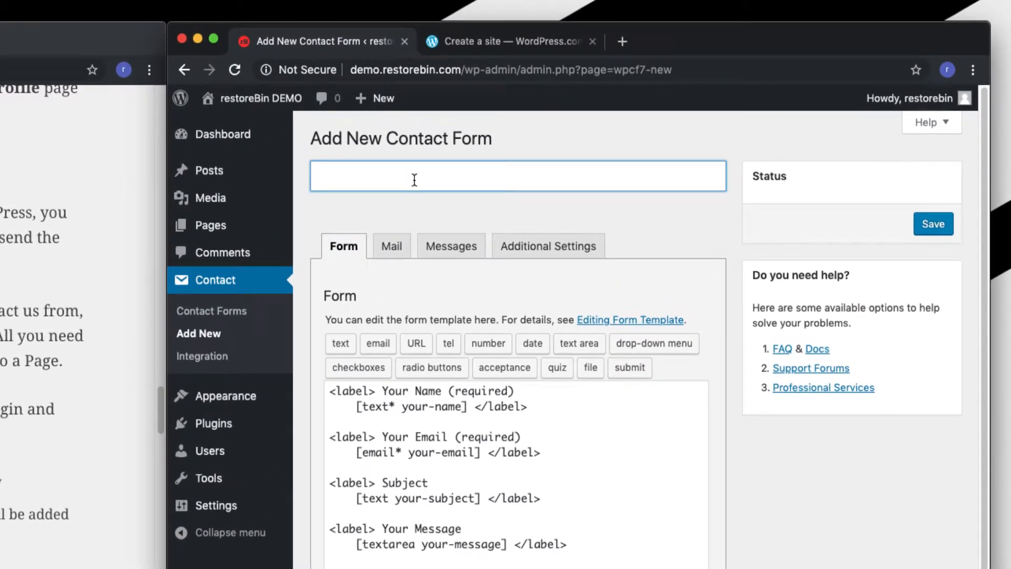
pyautogui.write('Content')
pyautogui.press('BackSpace')
pyautogui.press('BackSpace')
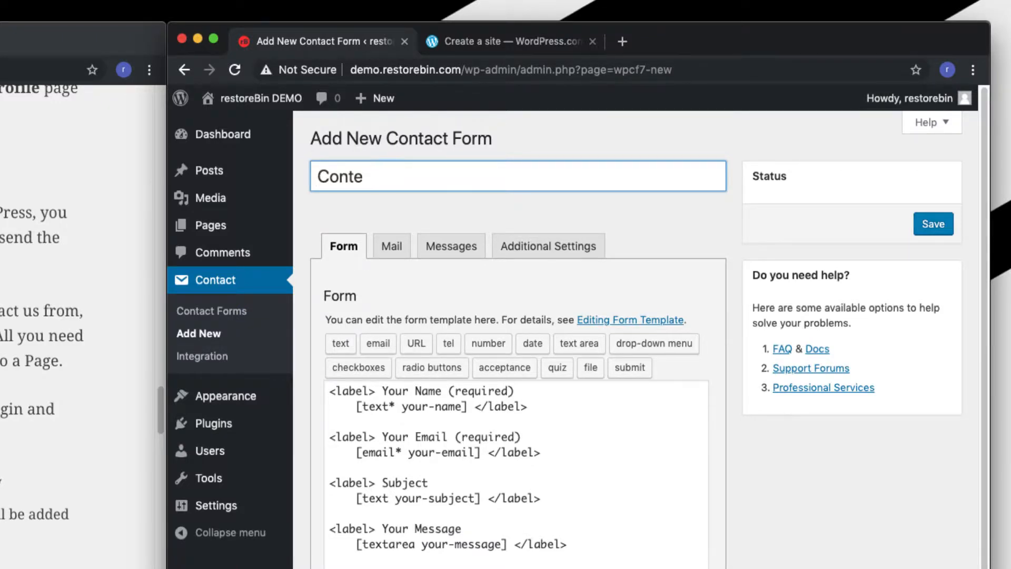
pyautogui.write('act Us')
pyautogui.scroll(-2, 416, 474)
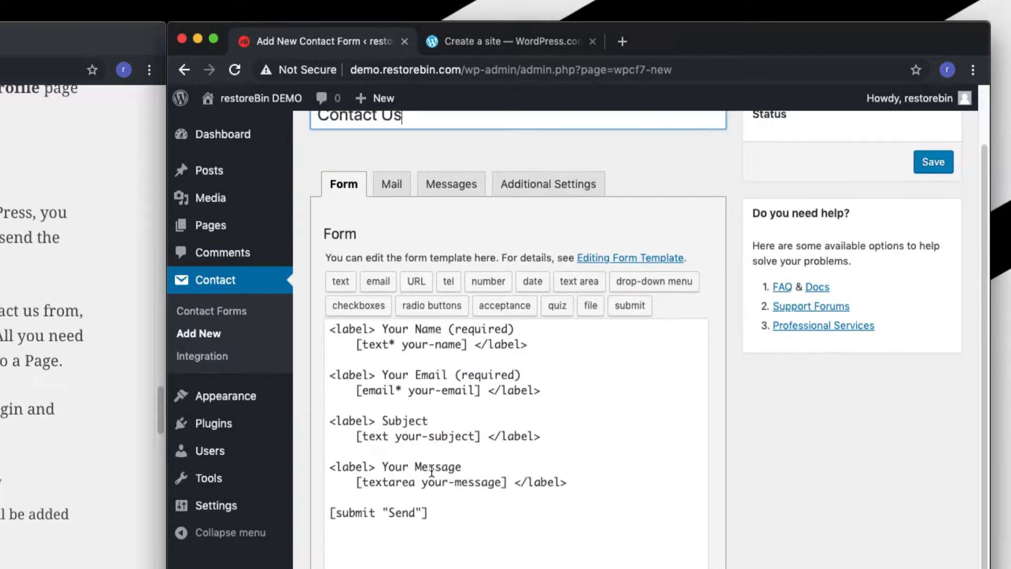
pyautogui.scroll(2, 445, 472)
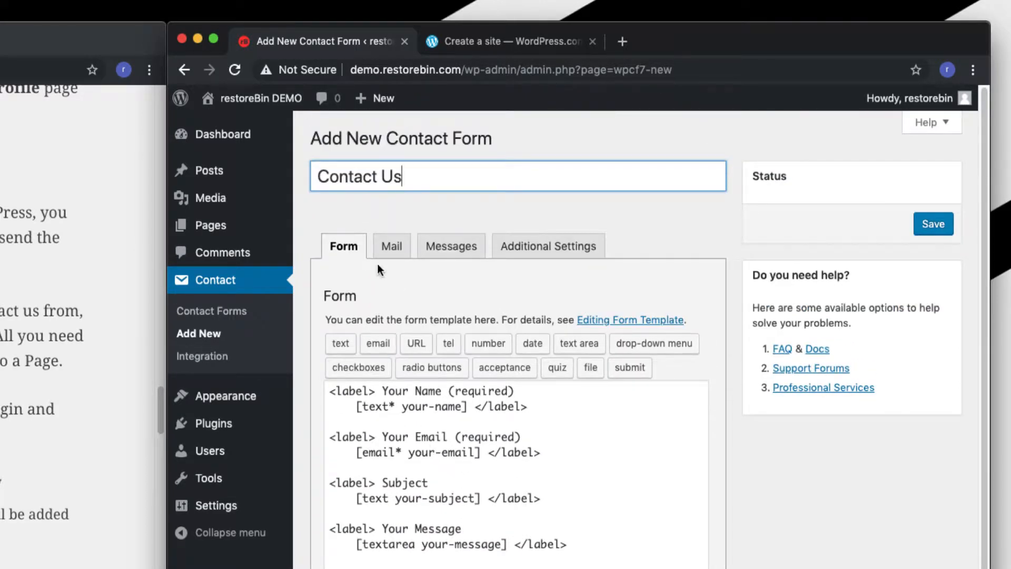
# - Review the contact form's mail settings: the To, From and Subject fields and the Reply-To entry in Additional Headers
pyautogui.click(389, 247)
pyautogui.scroll(-4, 371, 426)
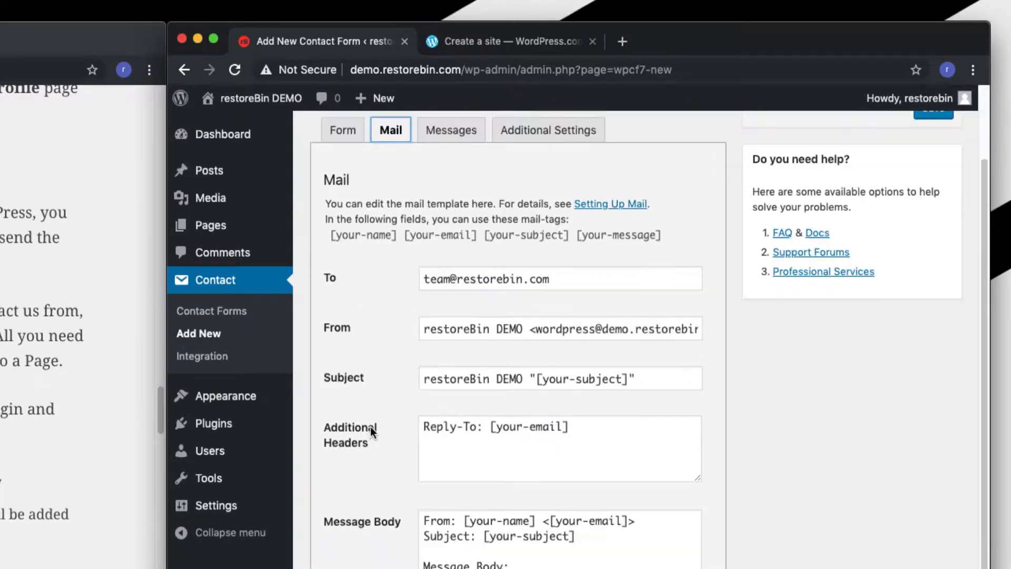
pyautogui.click(504, 278)
pyautogui.click(535, 329)
pyautogui.click(542, 379)
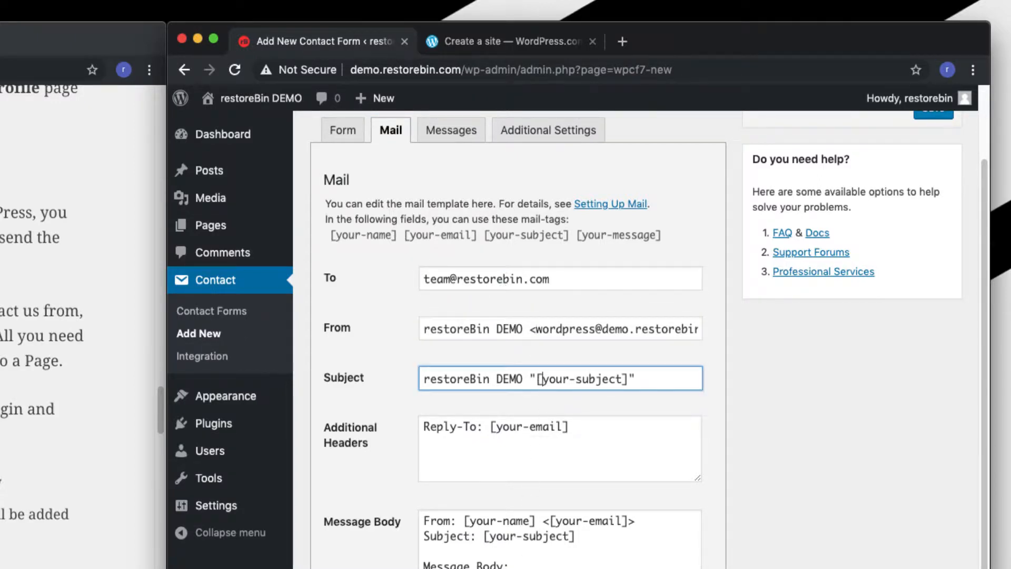
pyautogui.scroll(4, 388, 524)
pyautogui.moveTo(499, 445); pyautogui.dragTo(697, 442)
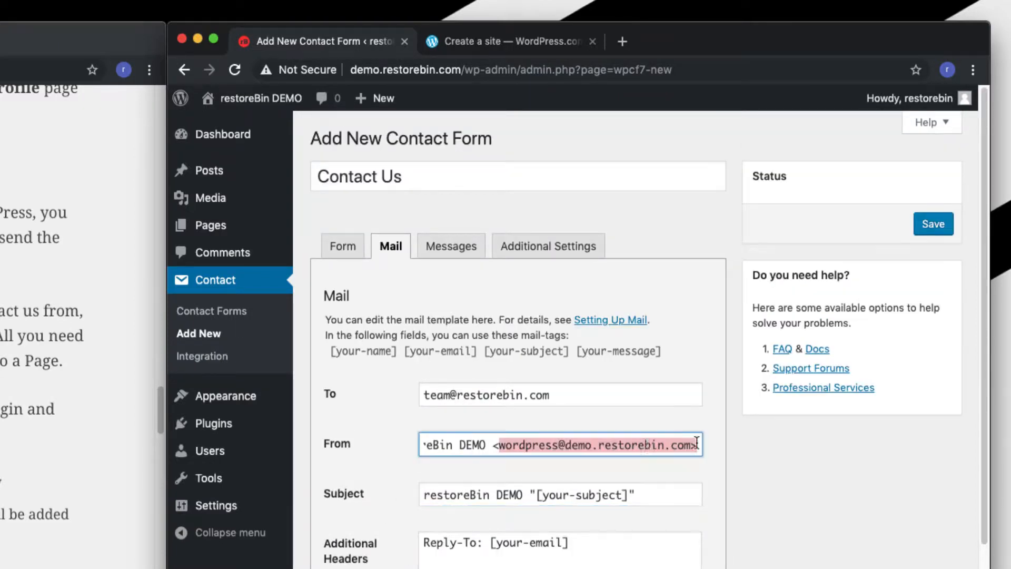
pyautogui.click(619, 445)
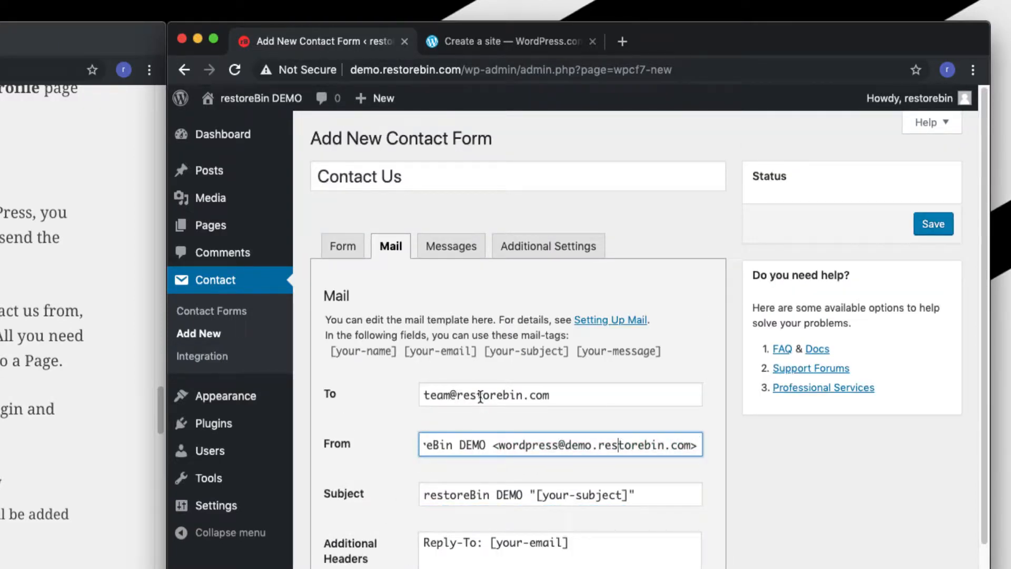
pyautogui.click(458, 395)
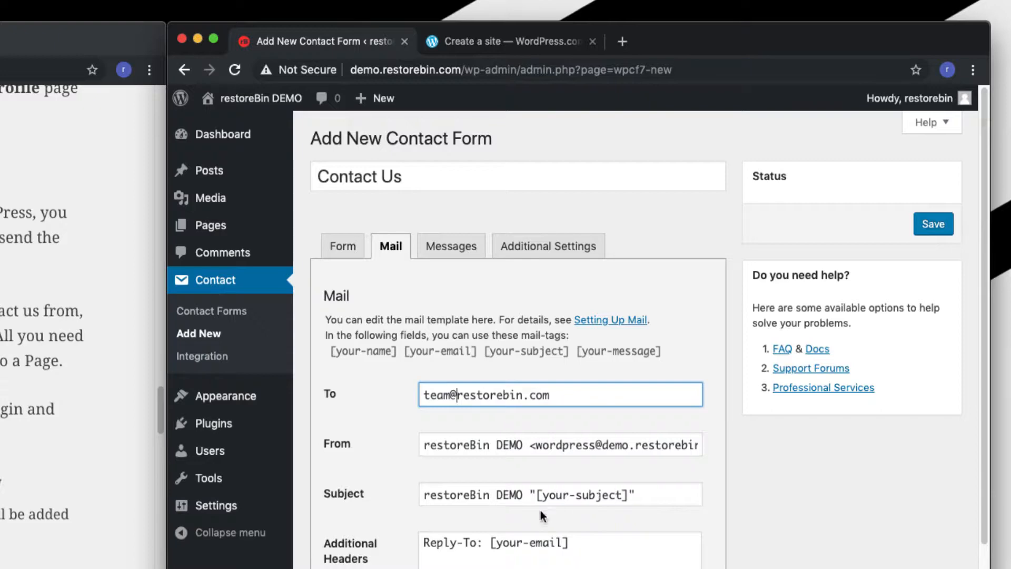
pyautogui.scroll(-3, 403, 514)
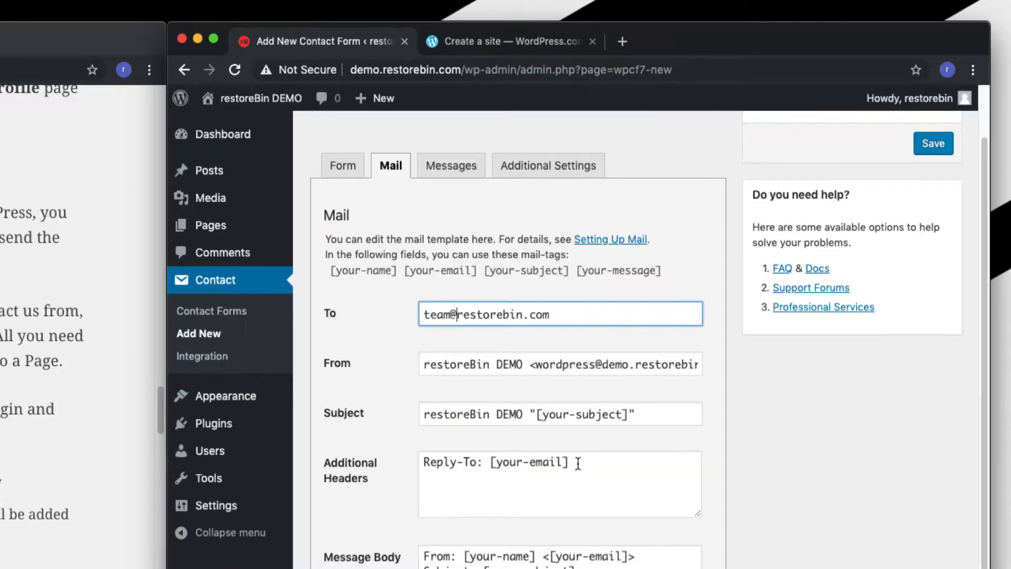
pyautogui.moveTo(580, 464); pyautogui.dragTo(490, 463)
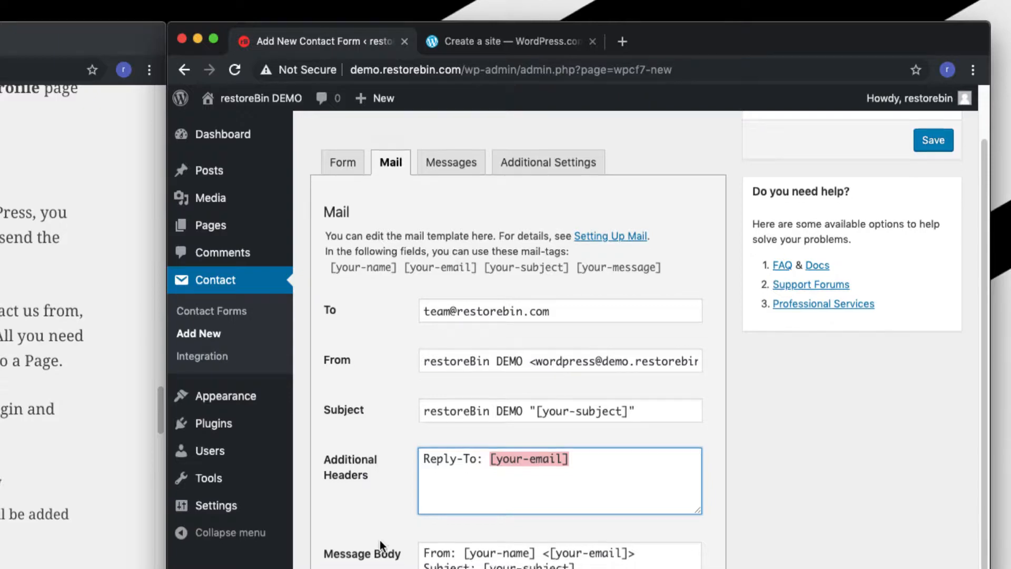
# - Save the Contact Us form and copy its shortcode
pyautogui.scroll(-3, 380, 539)
pyautogui.scroll(4, 381, 497)
pyautogui.scroll(-8, 381, 497)
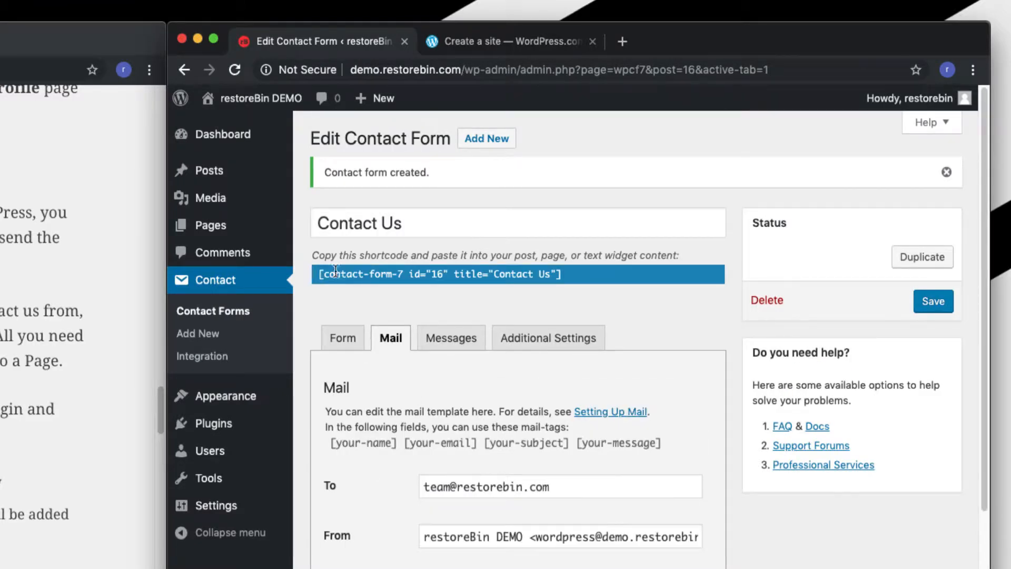
pyautogui.click(574, 272)
pyautogui.press('super+c')
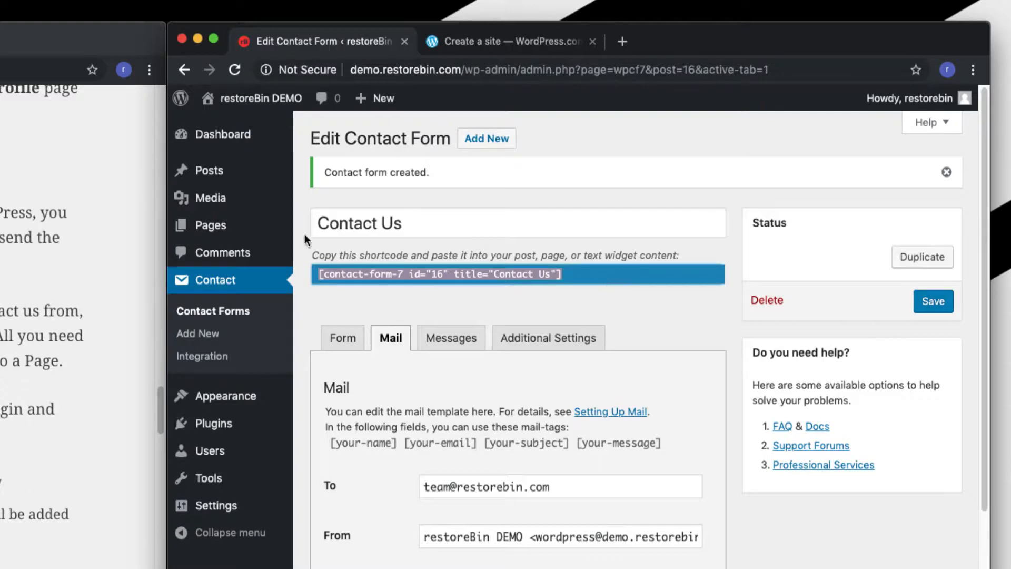
# - Create a new page in WordPress and title it "Contact"
pyautogui.moveTo(284, 225)
pyautogui.click(341, 252)
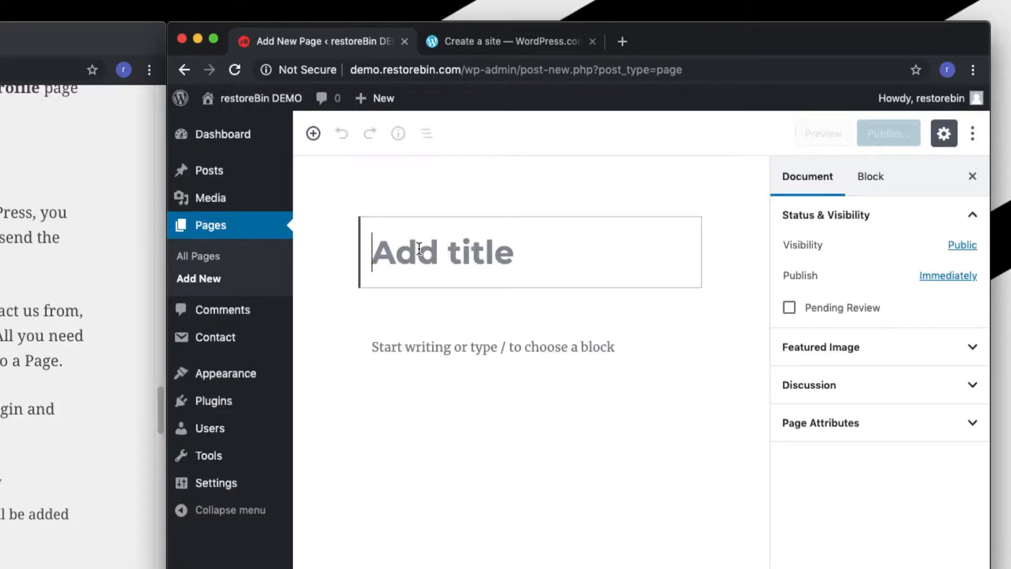
pyautogui.write('Cp')
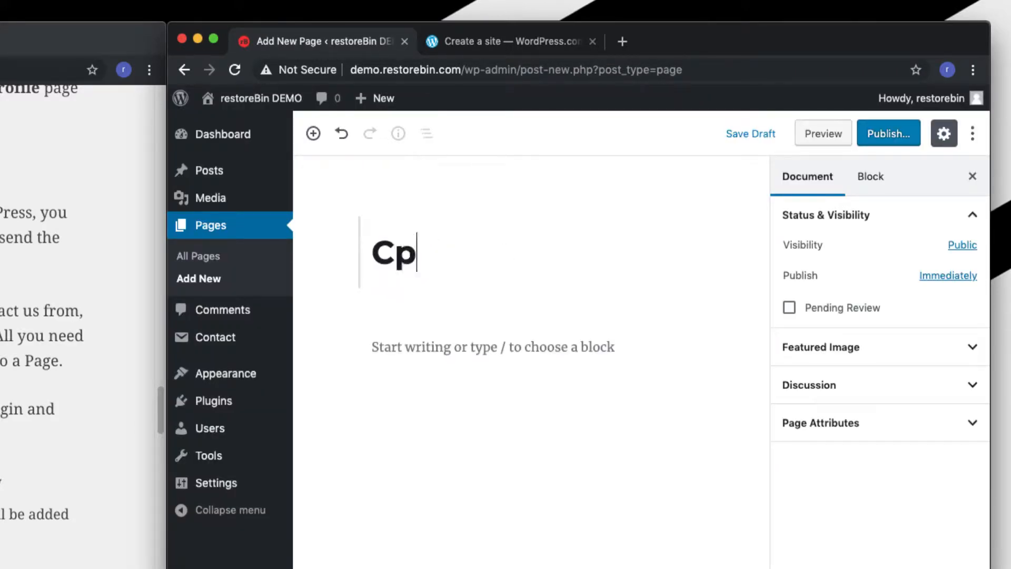
pyautogui.press('BackSpace')
pyautogui.write('ona')
pyautogui.press('BackSpace')
pyautogui.write('tact')
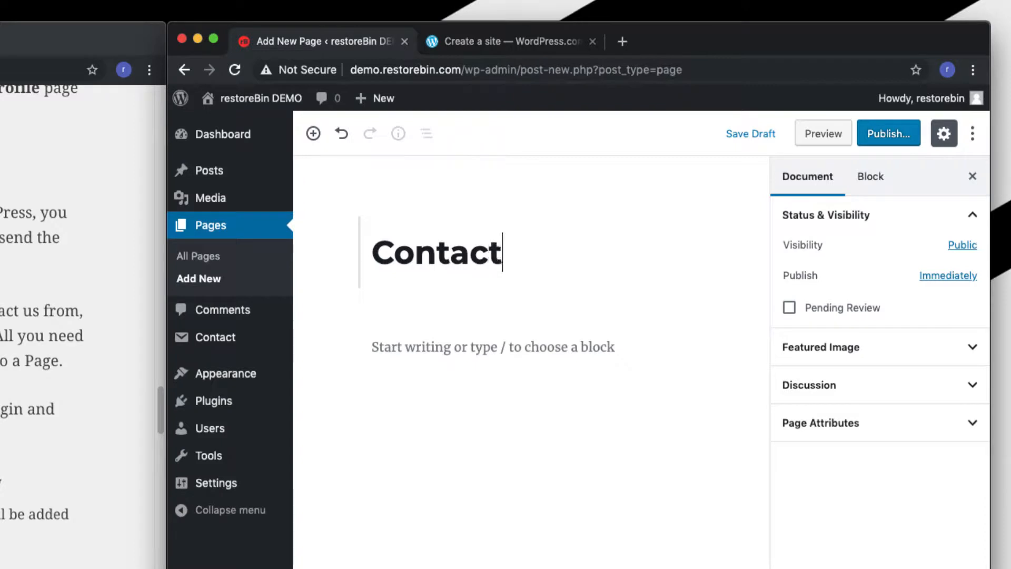
# - Insert the copied shortcode [contact-form-7 id="16" title="Contact Us"] into the Contact page's body and publish the page
pyautogui.click(313, 134)
pyautogui.click(359, 284)
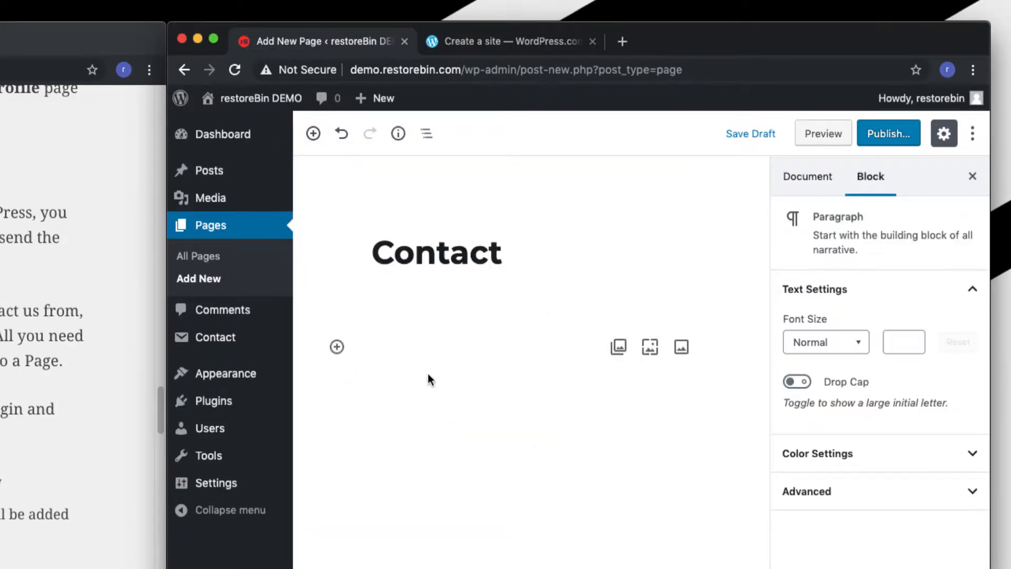
pyautogui.press('super+v')
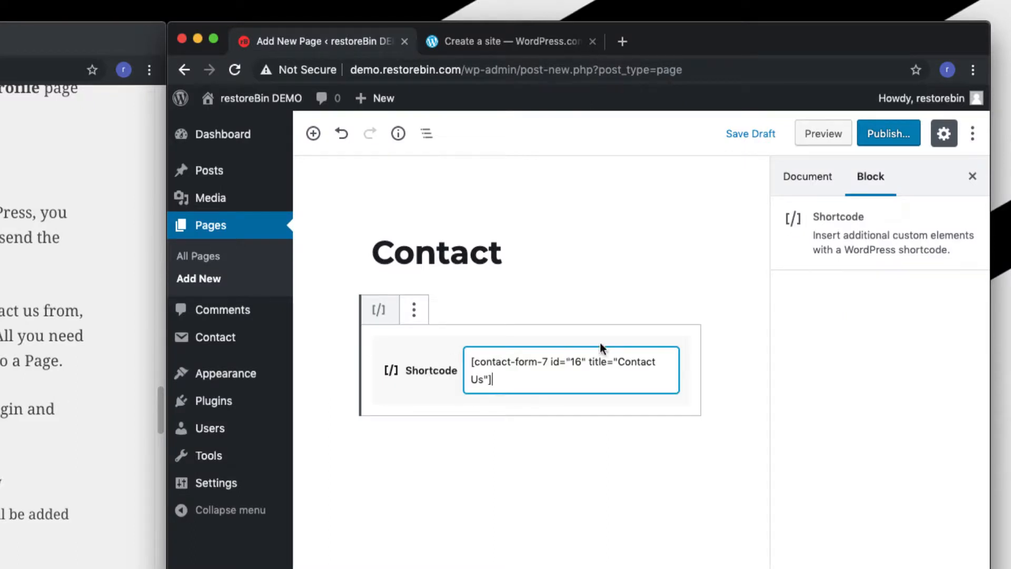
pyautogui.click(895, 132)
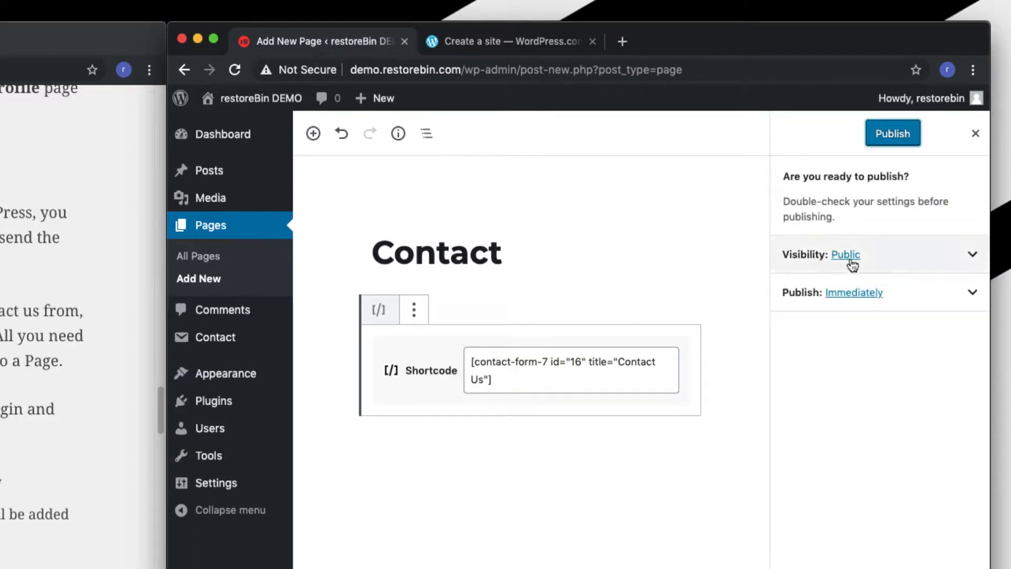
pyautogui.click(884, 134)
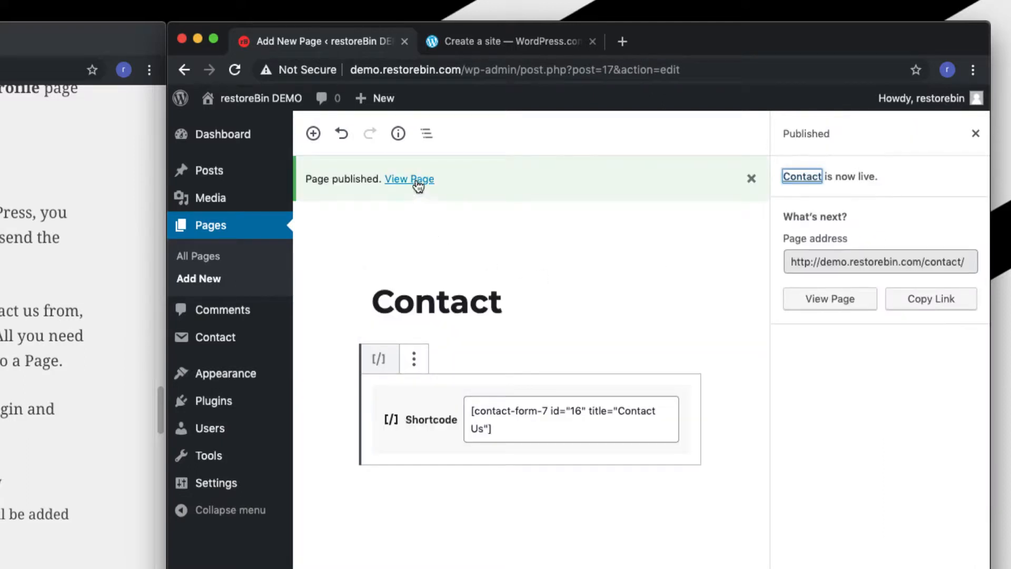
# - View the published Contact page and examine the contact form's fields from the name field down to the send button
pyautogui.click(417, 181)
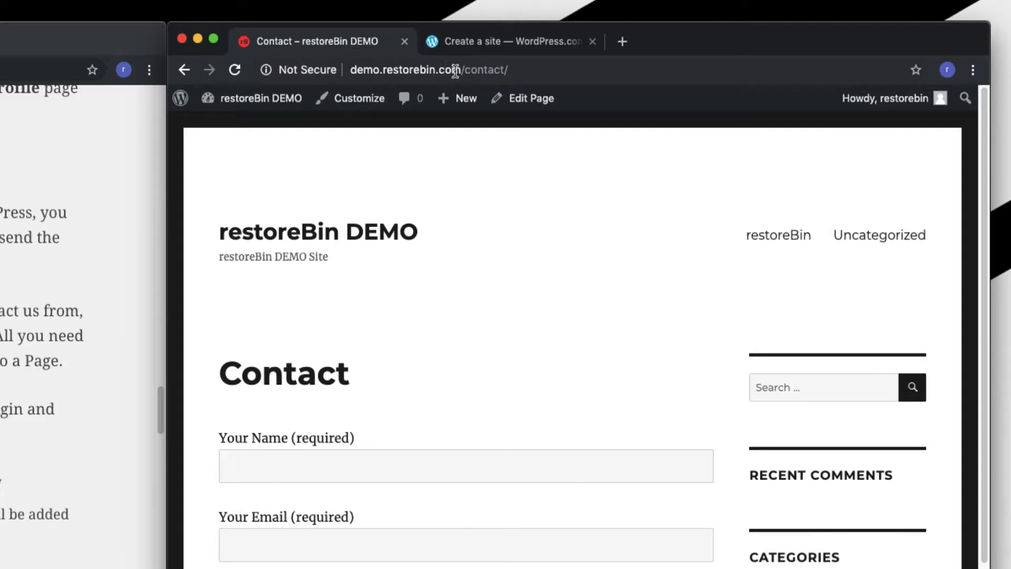
pyautogui.scroll(-3, 431, 445)
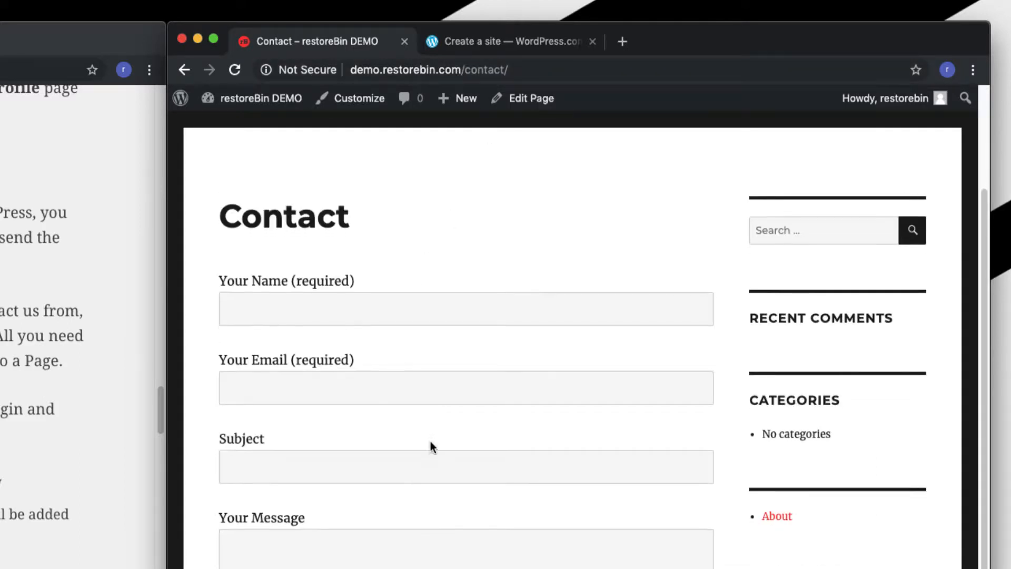
pyautogui.scroll(-5, 451, 479)
pyautogui.scroll(8, 452, 479)
pyautogui.scroll(-8, 451, 480)
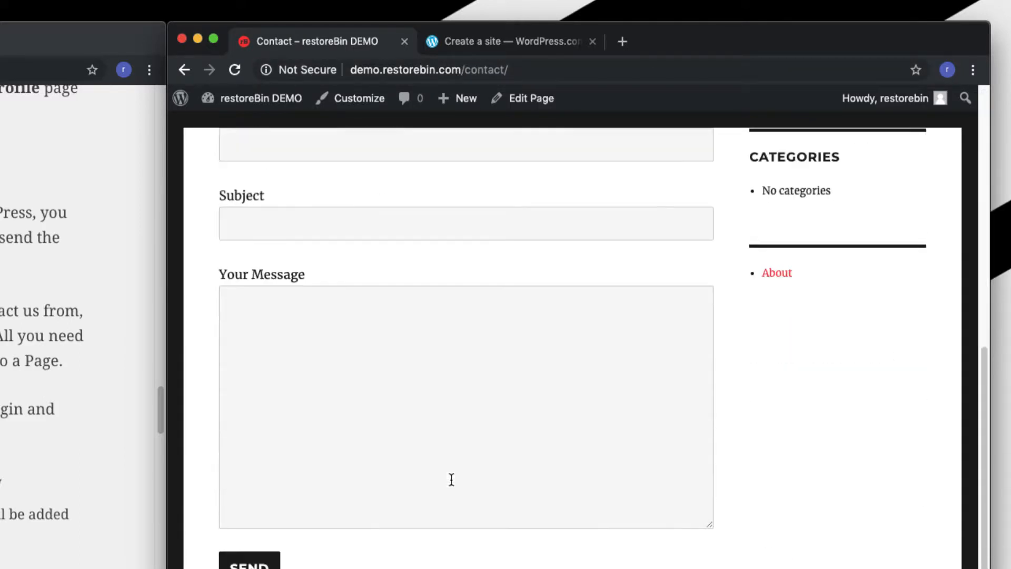
pyautogui.scroll(5, 485, 488)
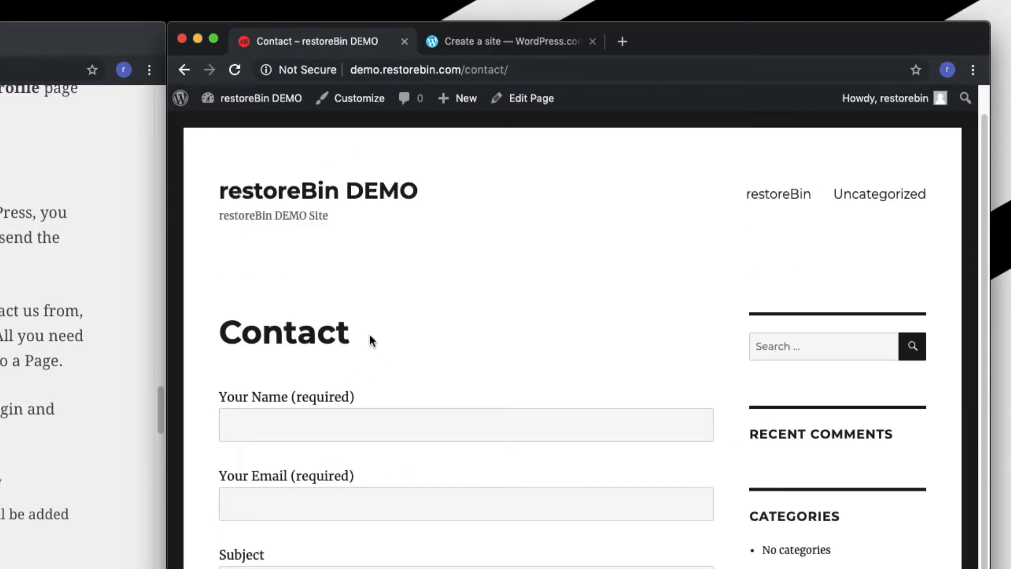
pyautogui.scroll(-5, 375, 474)
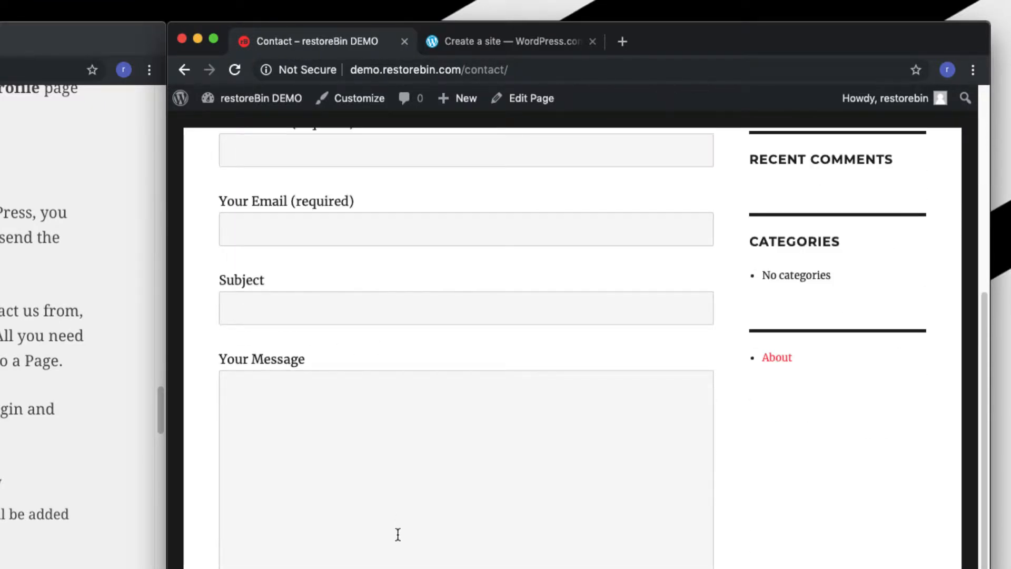
pyautogui.scroll(6, 397, 535)
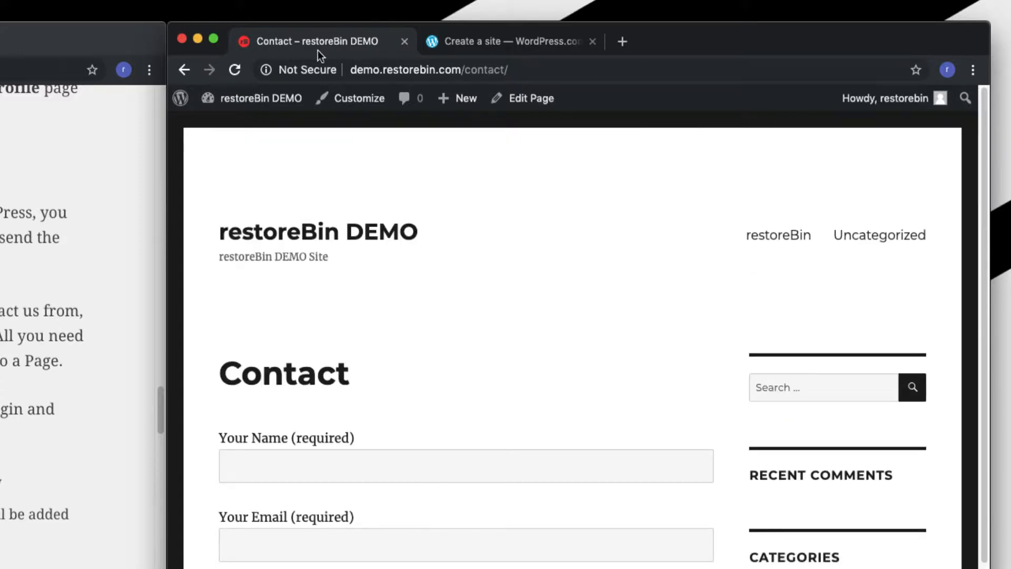
# - Return to the demo site's Dashboard and bring the article to its WP Sitemap section
pyautogui.moveTo(264, 105)
pyautogui.click(260, 129)
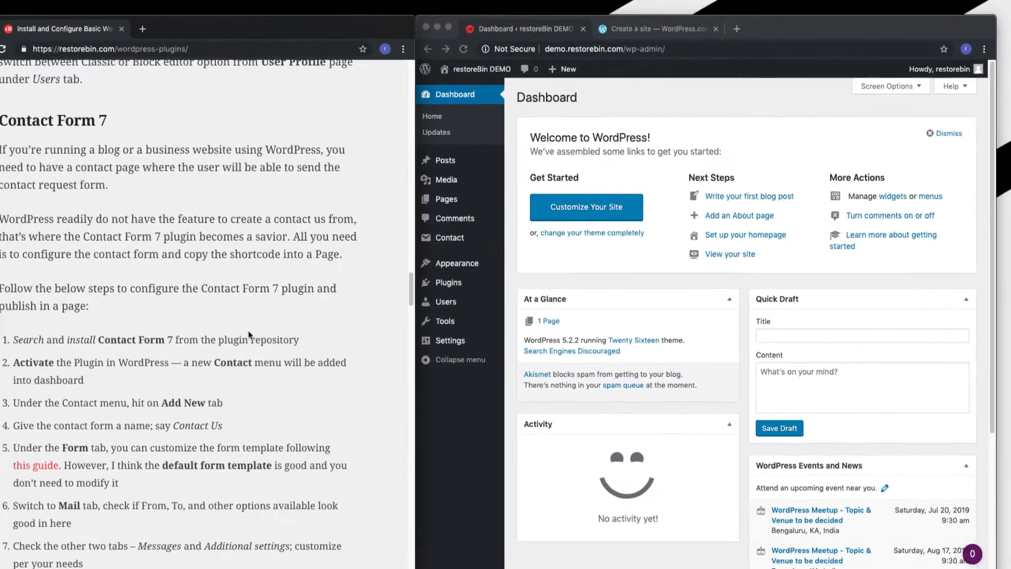
pyautogui.scroll(-5, 288, 318)
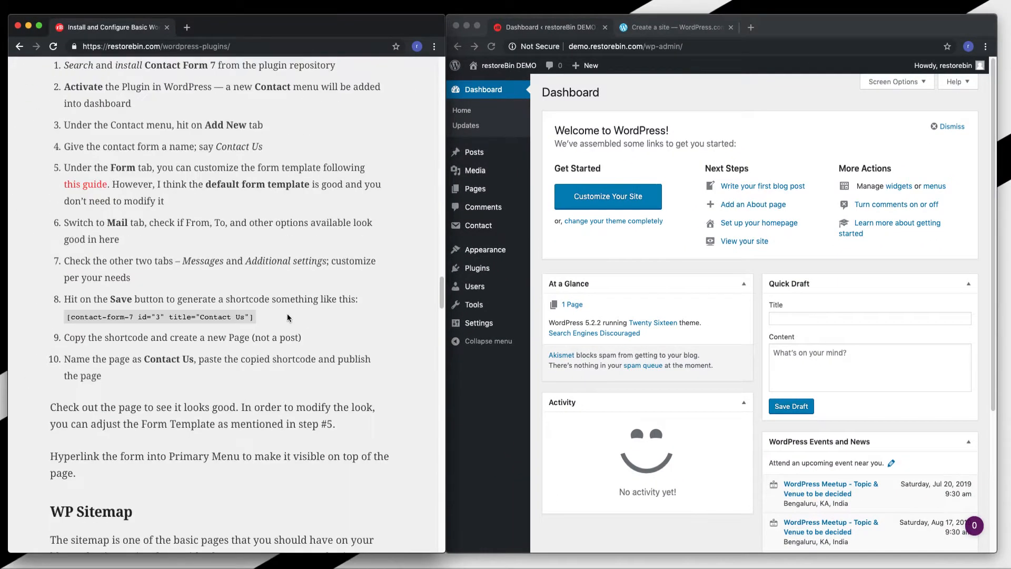
pyautogui.scroll(-5, 288, 318)
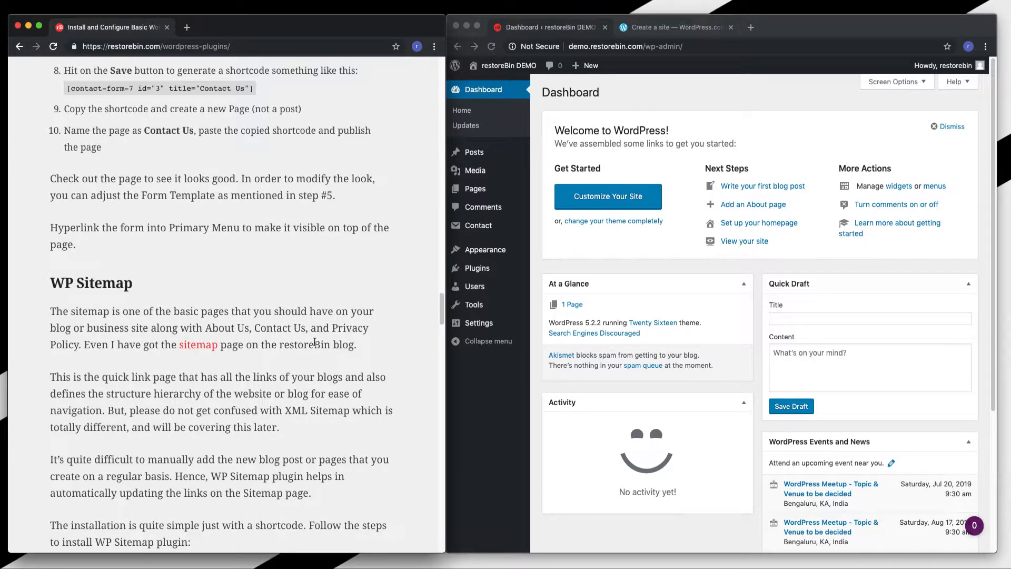
pyautogui.scroll(-4, 314, 343)
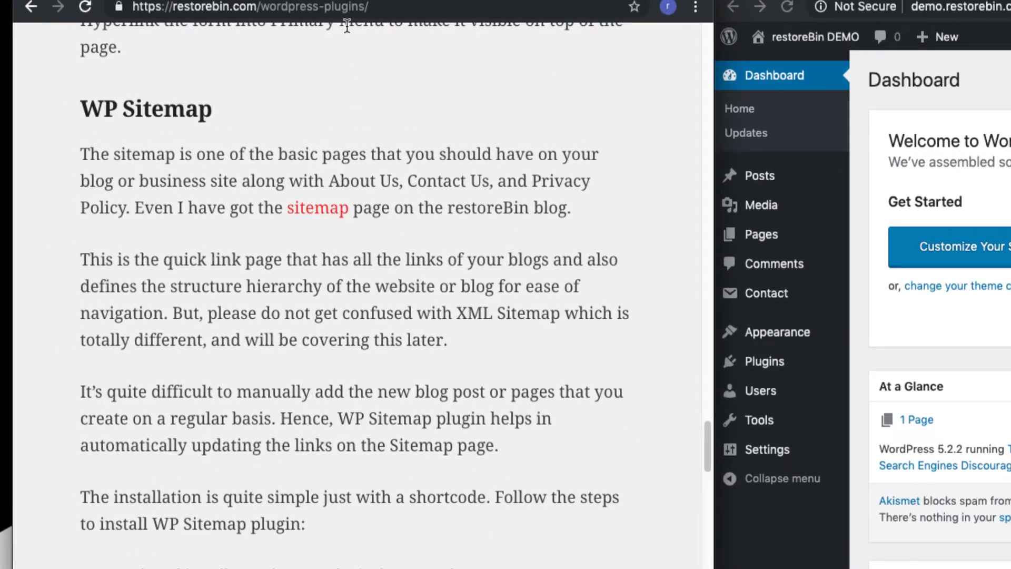
# - Open the article's linked example sitemap and examine its social links, pages and posts by category
pyautogui.click(213, 177)
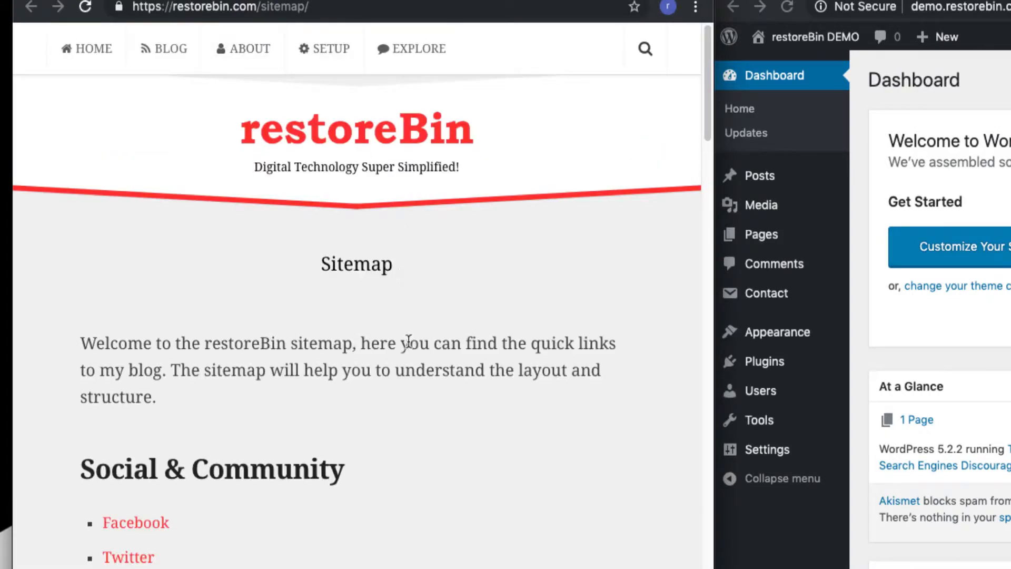
pyautogui.scroll(-5, 427, 384)
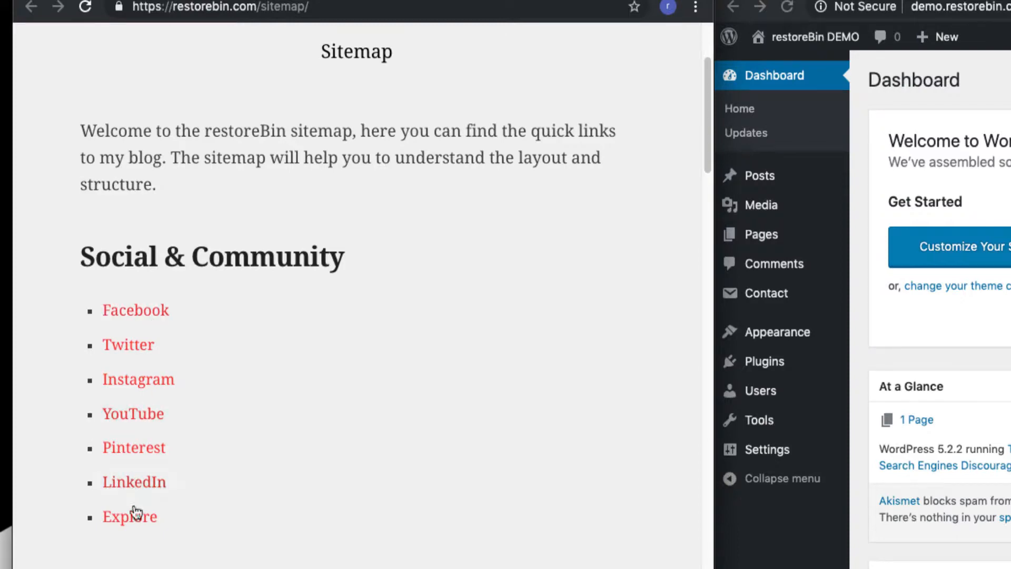
pyautogui.scroll(-2, 375, 451)
pyautogui.scroll(-7, 219, 325)
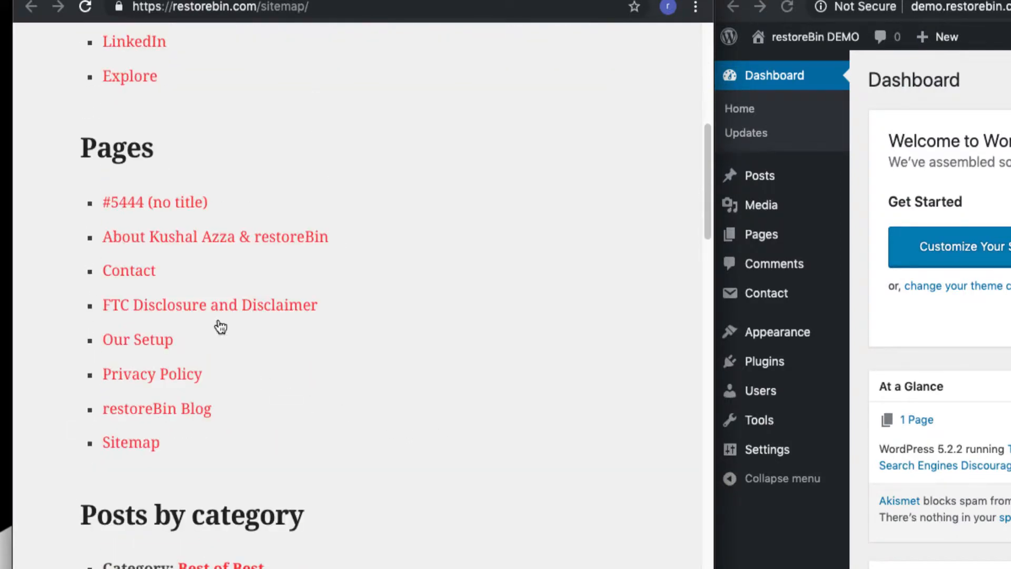
pyautogui.scroll(-6, 329, 395)
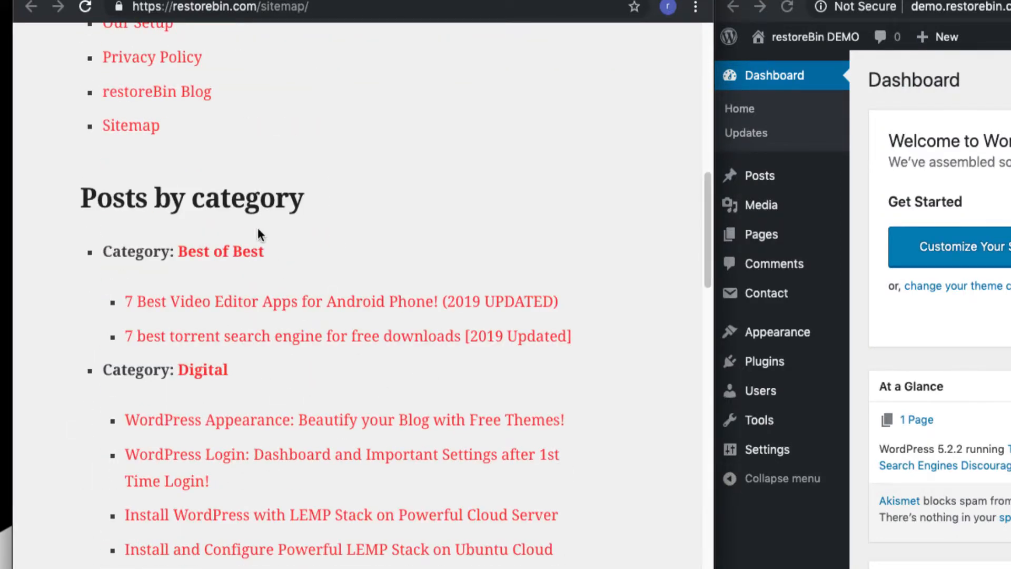
pyautogui.scroll(-3, 336, 393)
pyautogui.scroll(2, 364, 406)
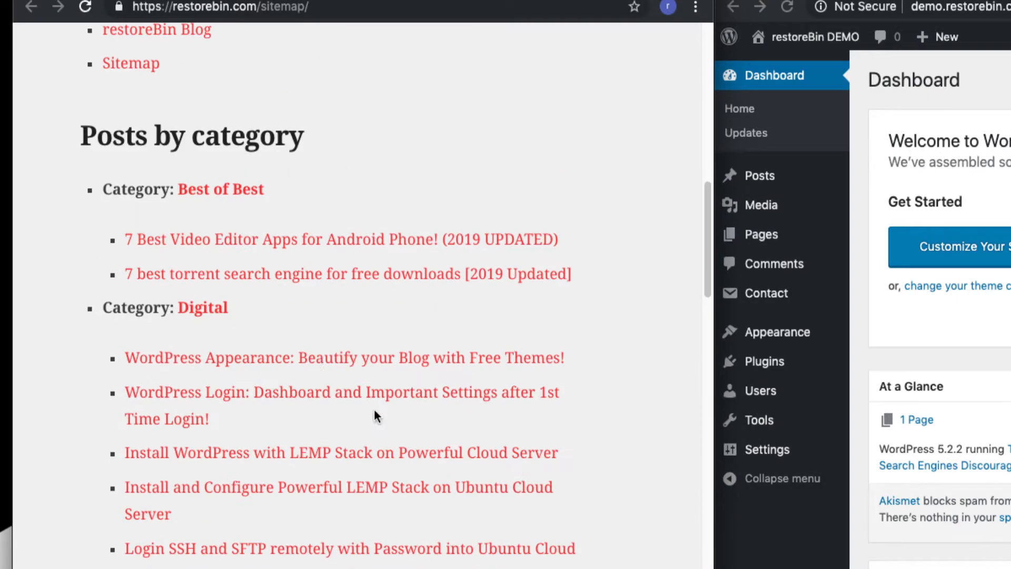
pyautogui.scroll(-14, 327, 368)
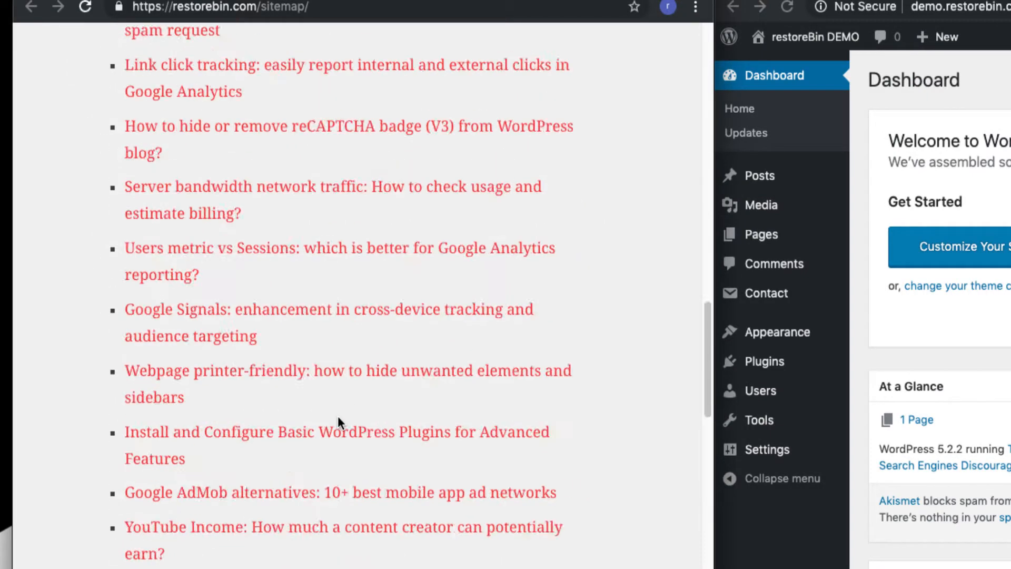
pyautogui.scroll(-20, 337, 421)
pyautogui.scroll(20, 338, 421)
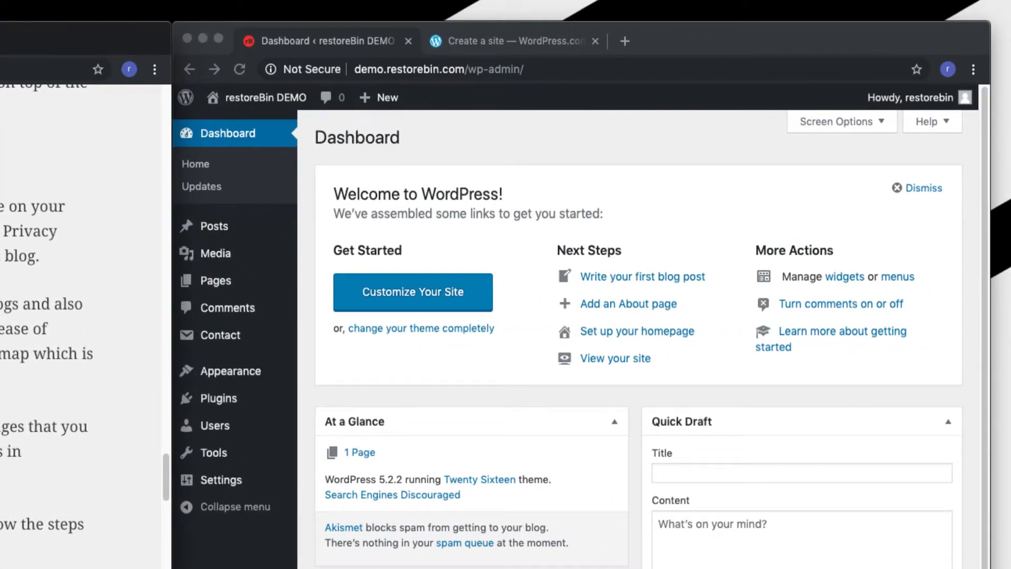
# - Search the demo site's plugin repository for "WP sitemap"
pyautogui.click(235, 400)
pyautogui.moveTo(235, 399)
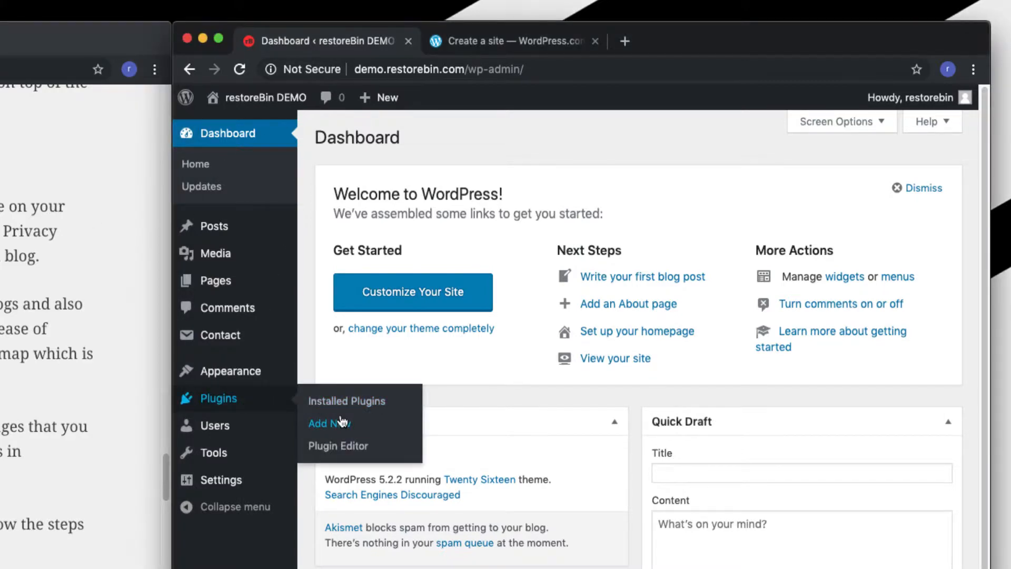
pyautogui.click(316, 422)
pyautogui.click(835, 182)
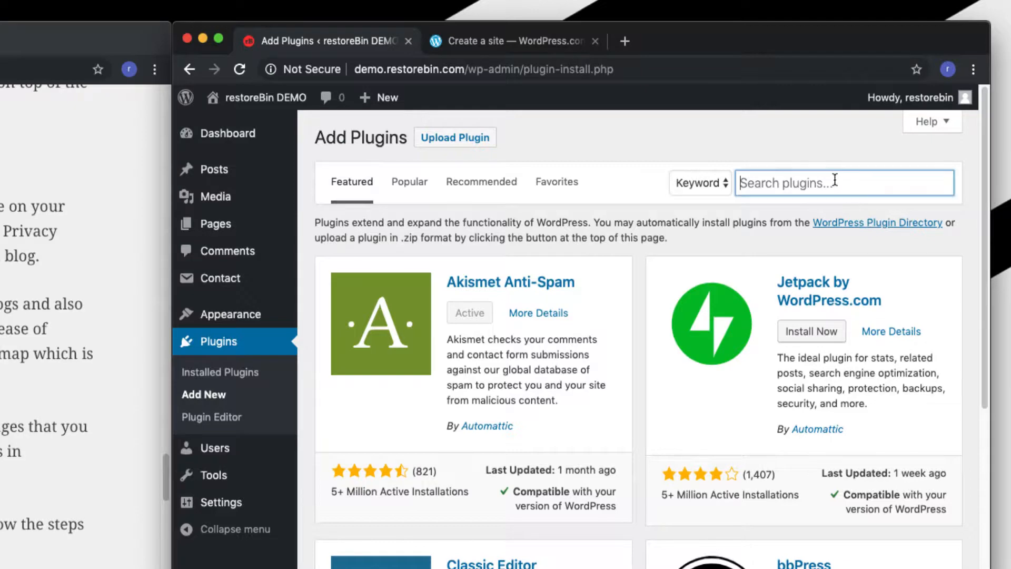
pyautogui.write('WP sitemap')
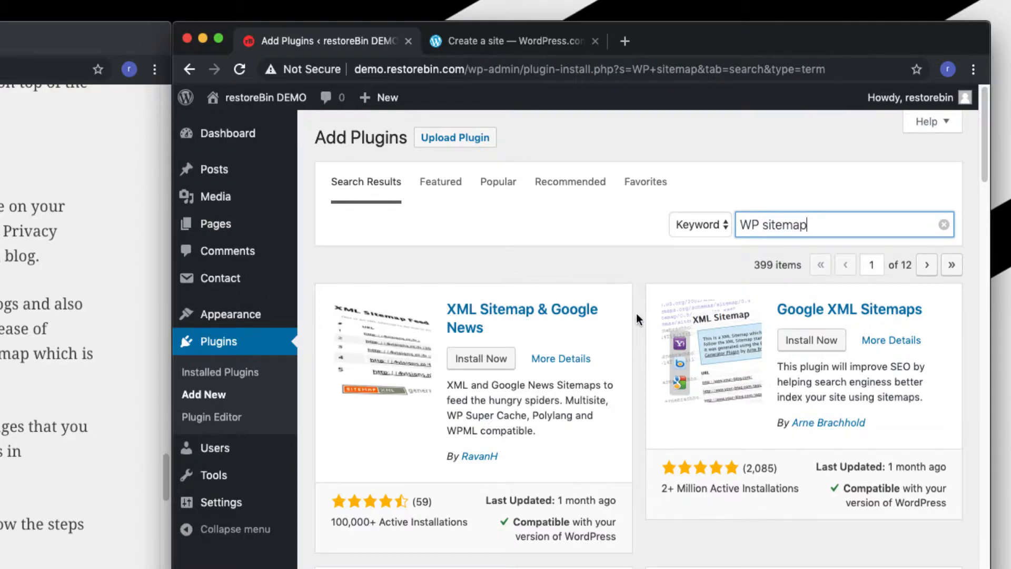
# - Find the WP Sitemap Page plugin among the search results, install it and activate it
pyautogui.scroll(-5, 636, 313)
pyautogui.scroll(-1, 636, 319)
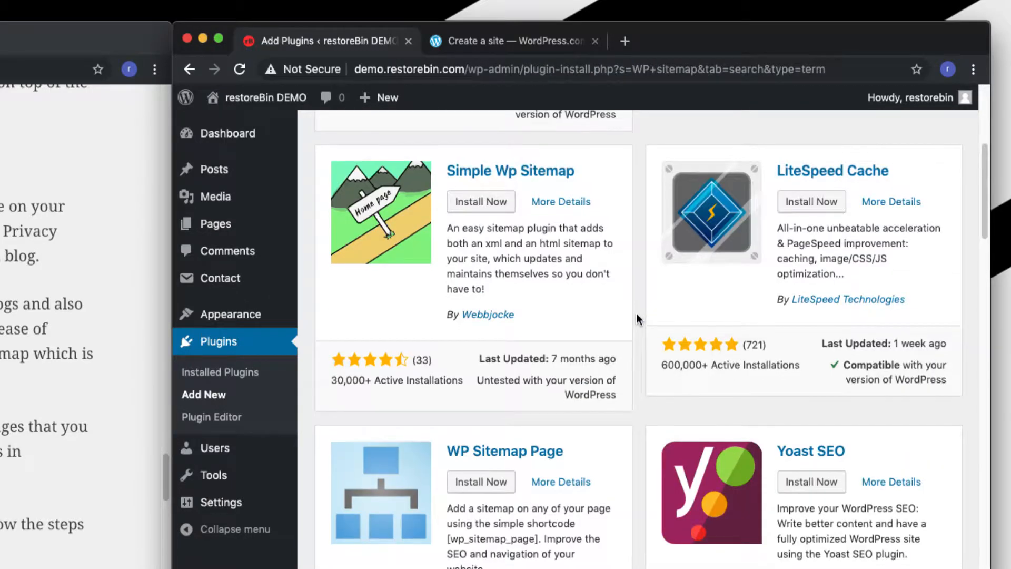
pyautogui.scroll(-1, 637, 319)
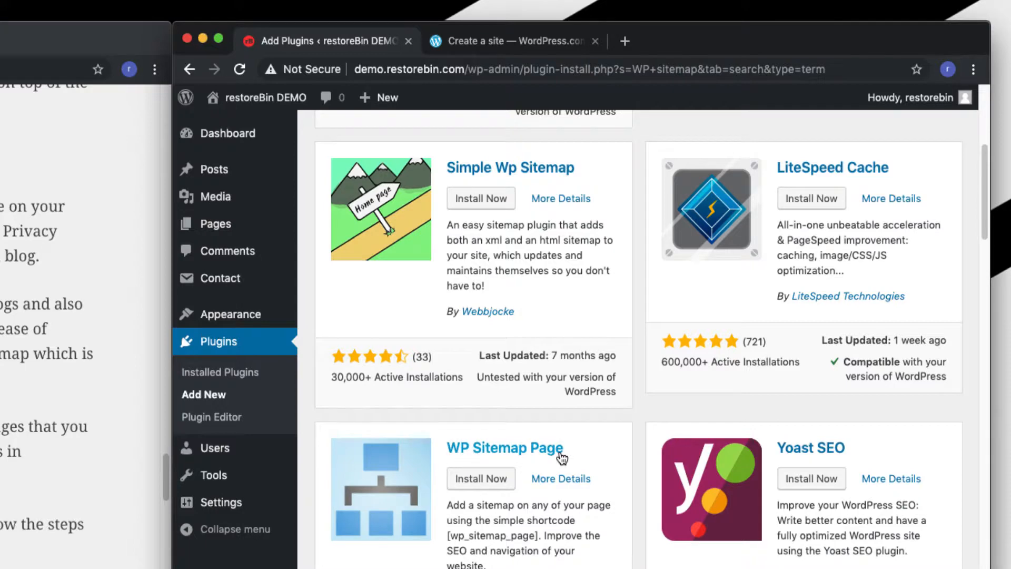
pyautogui.click(482, 481)
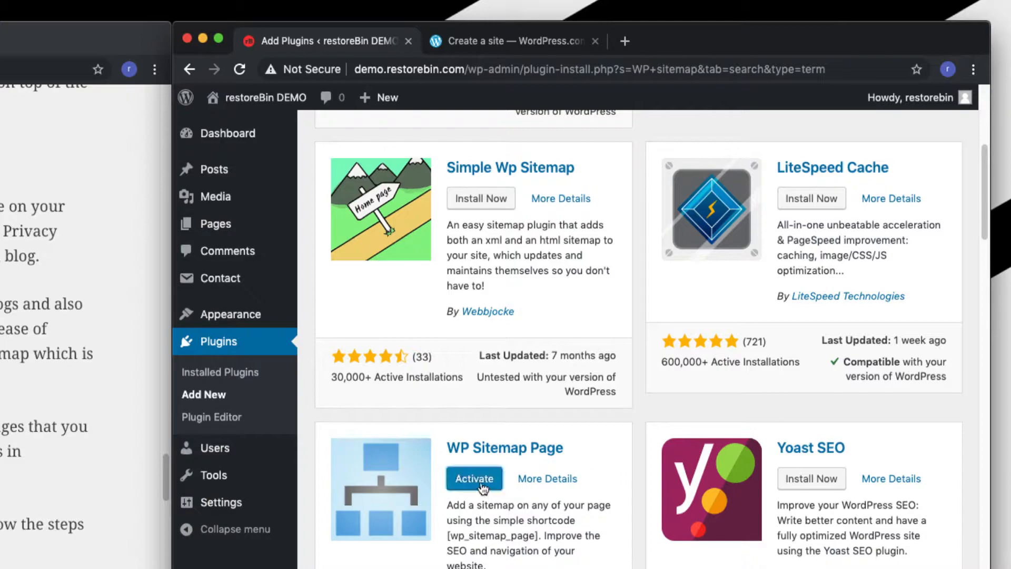
pyautogui.click(479, 486)
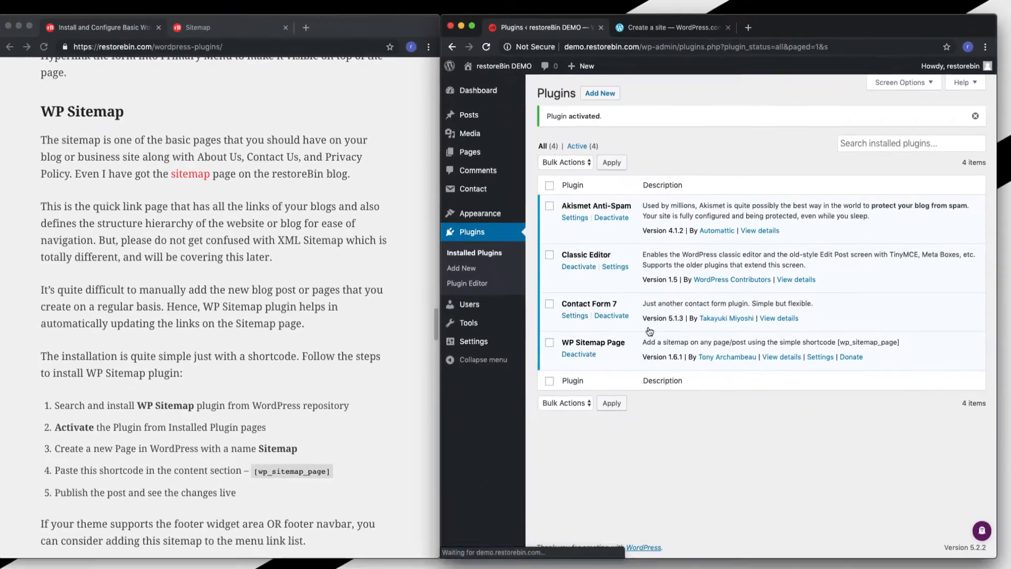
# - Copy the shortcode [wp_sitemap_page] from the article's WP Sitemap instructions
pyautogui.click(157, 422)
pyautogui.scroll(-1, 246, 457)
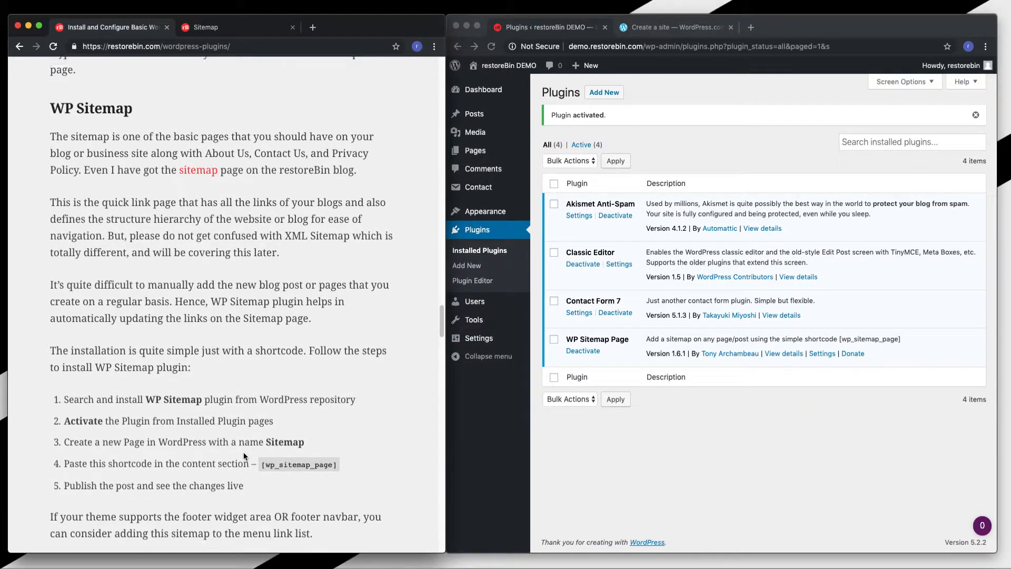
pyautogui.moveTo(262, 450); pyautogui.dragTo(333, 455)
pyautogui.press('super+c')
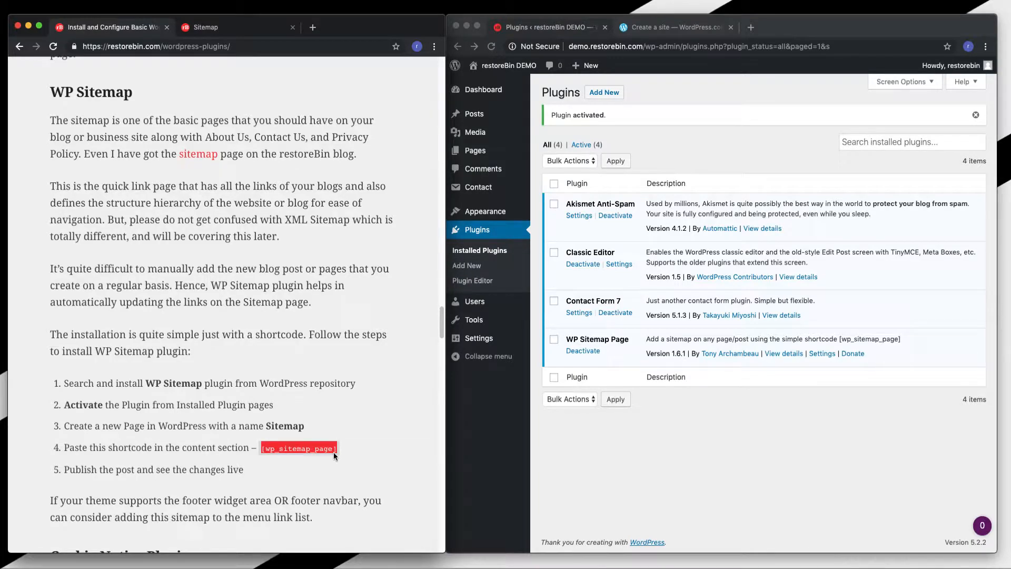
# - Create a new page on the demo site and title it "Sitemap"
pyautogui.click(740, 401)
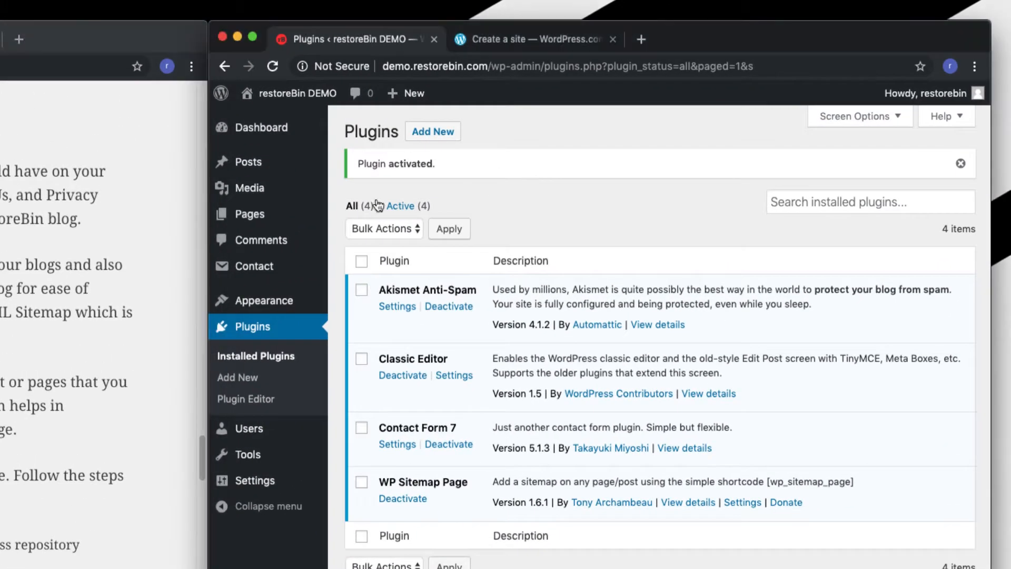
pyautogui.moveTo(252, 213)
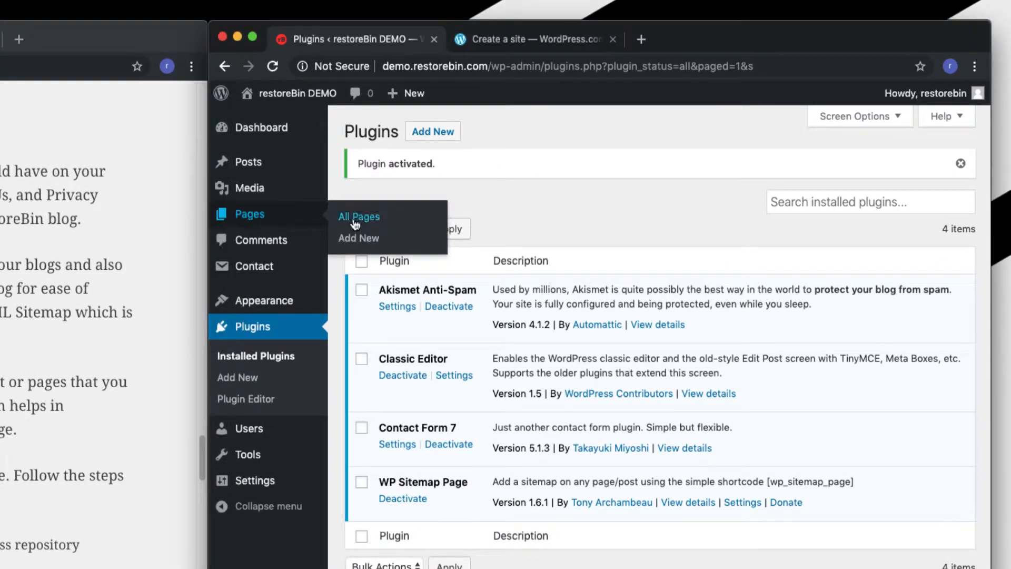
pyautogui.click(356, 236)
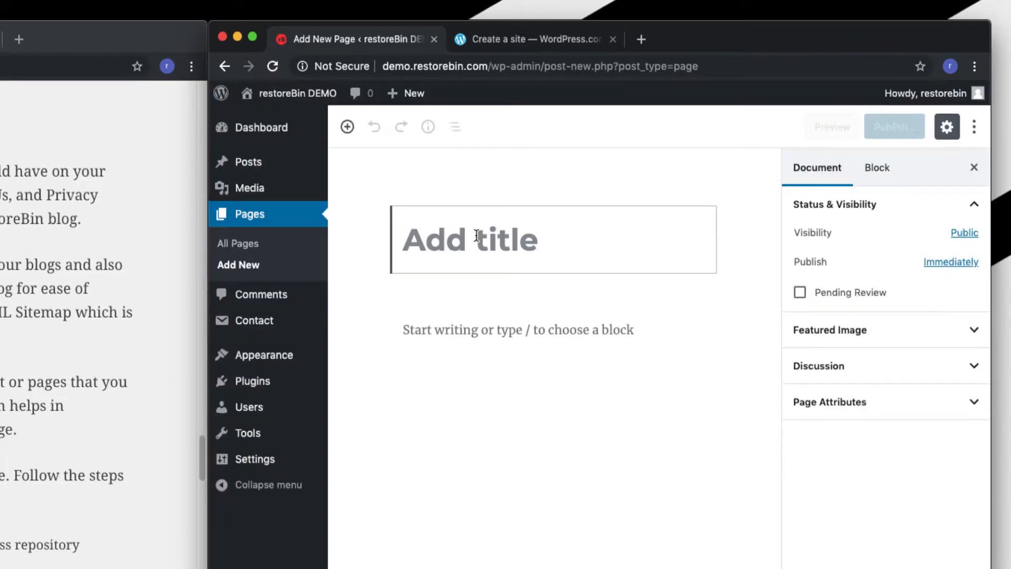
pyautogui.write('Sitemap')
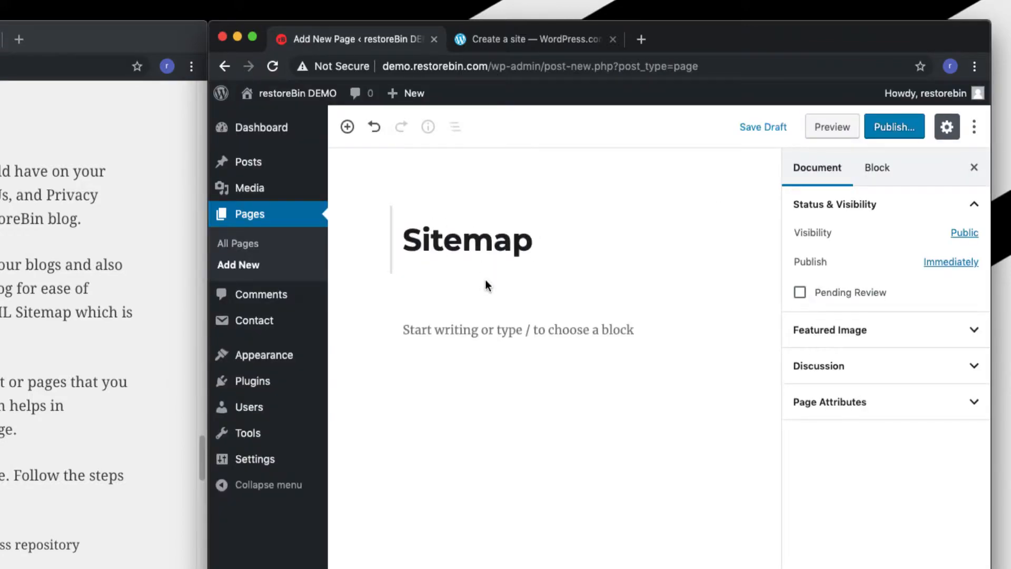
# - Insert the copied shortcode [wp_sitemap_page] into the Sitemap page's body and publish the page
pyautogui.click(469, 330)
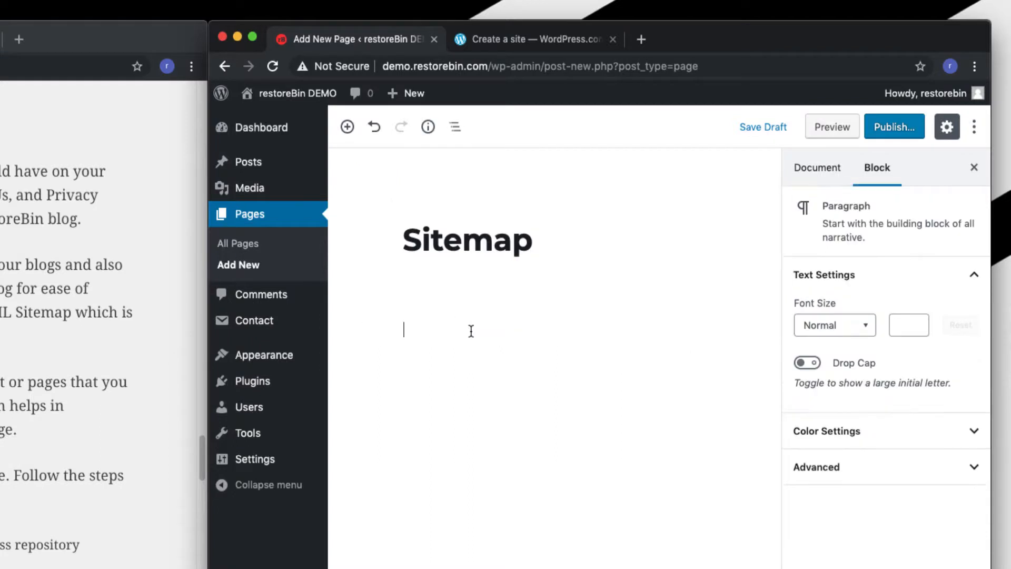
pyautogui.click(347, 127)
pyautogui.click(389, 266)
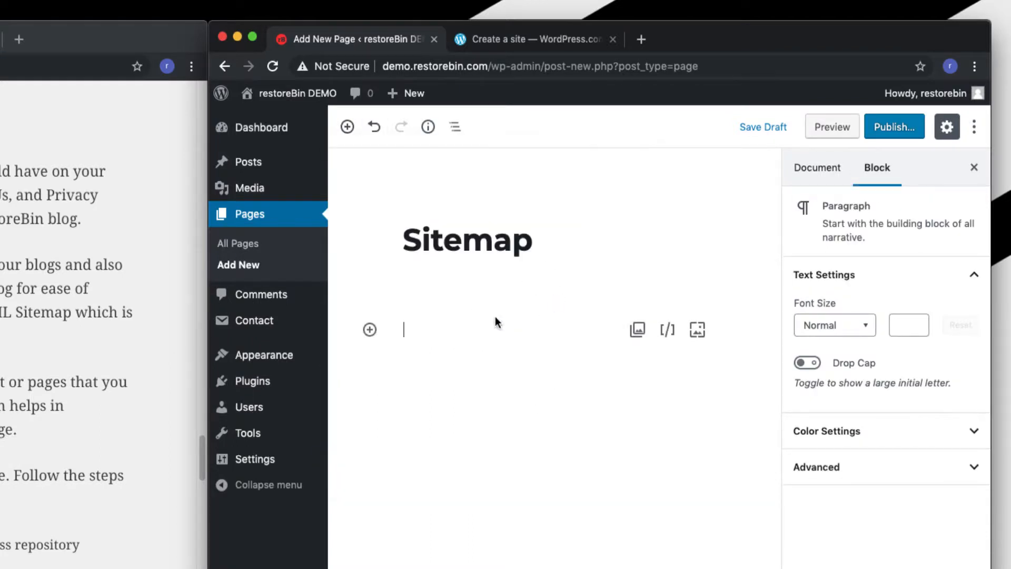
pyautogui.press('super+v')
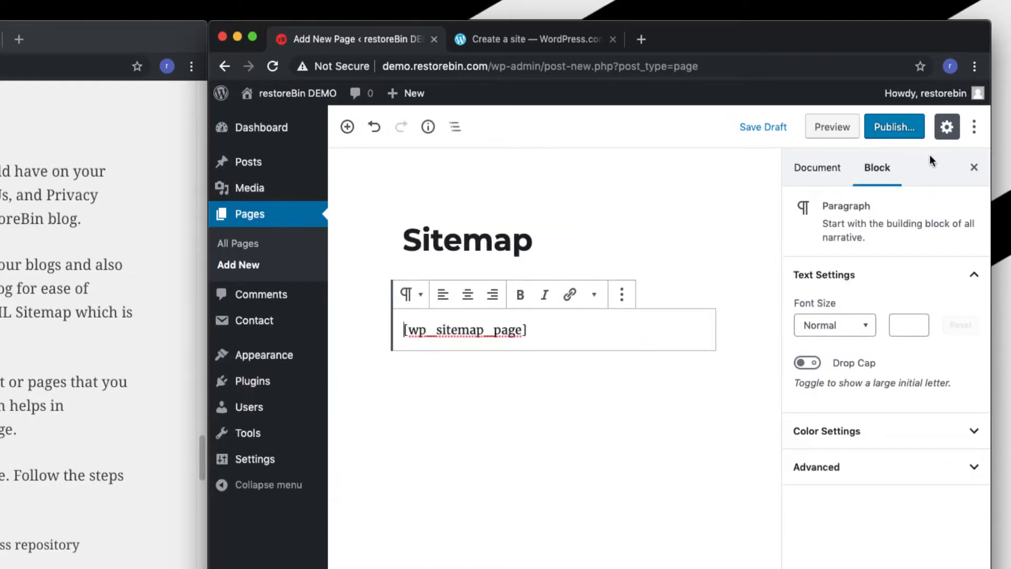
pyautogui.click(895, 127)
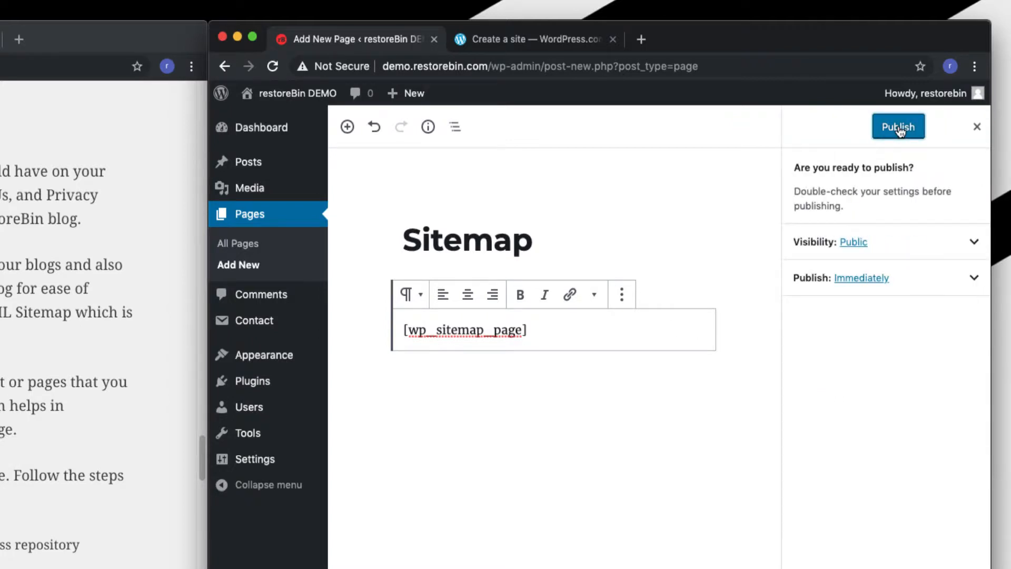
pyautogui.click(903, 126)
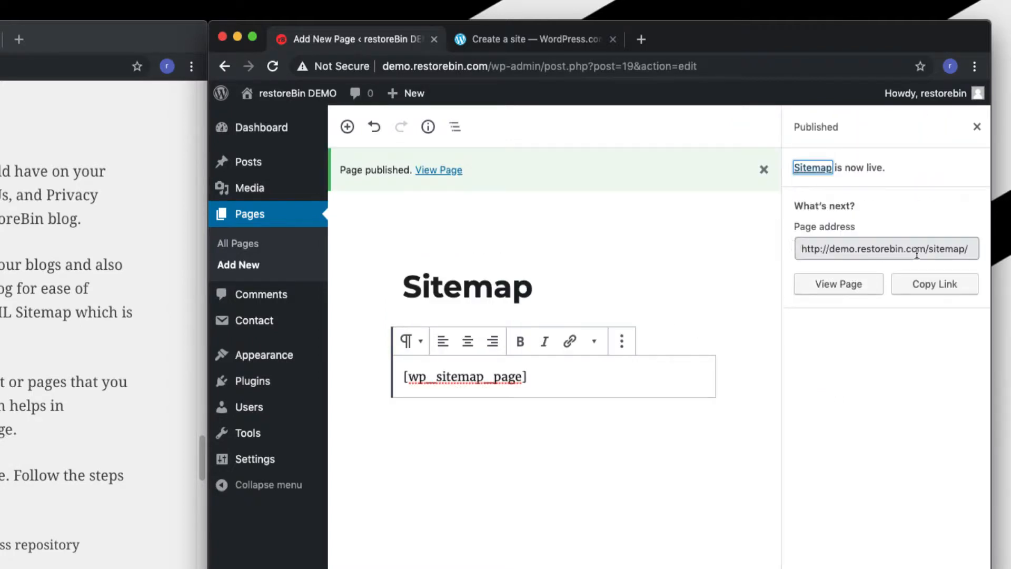
# - View the published Sitemap page and compare it with the pages and posts by category in the restoreBin example sitemap
pyautogui.click(439, 169)
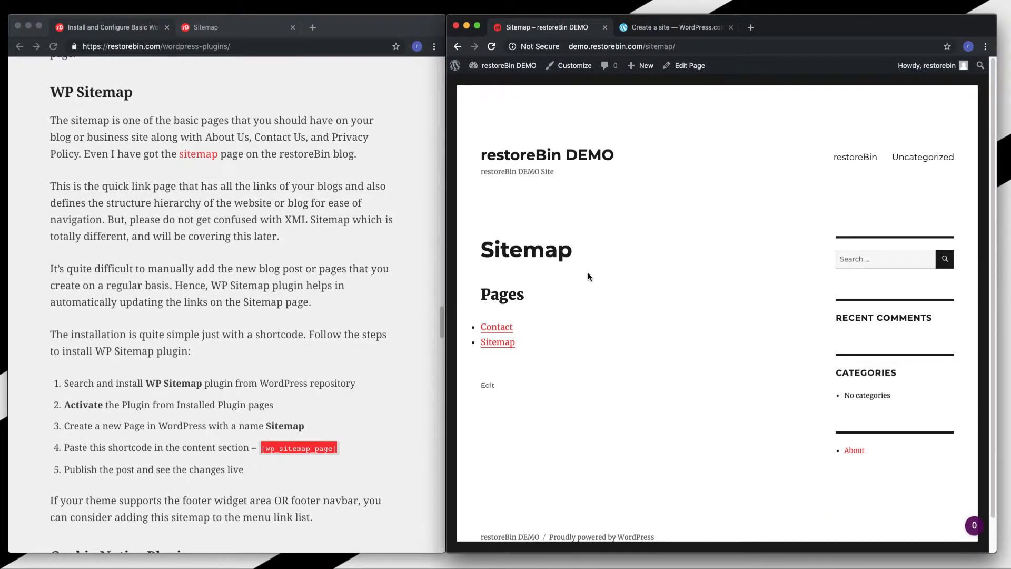
pyautogui.click(227, 29)
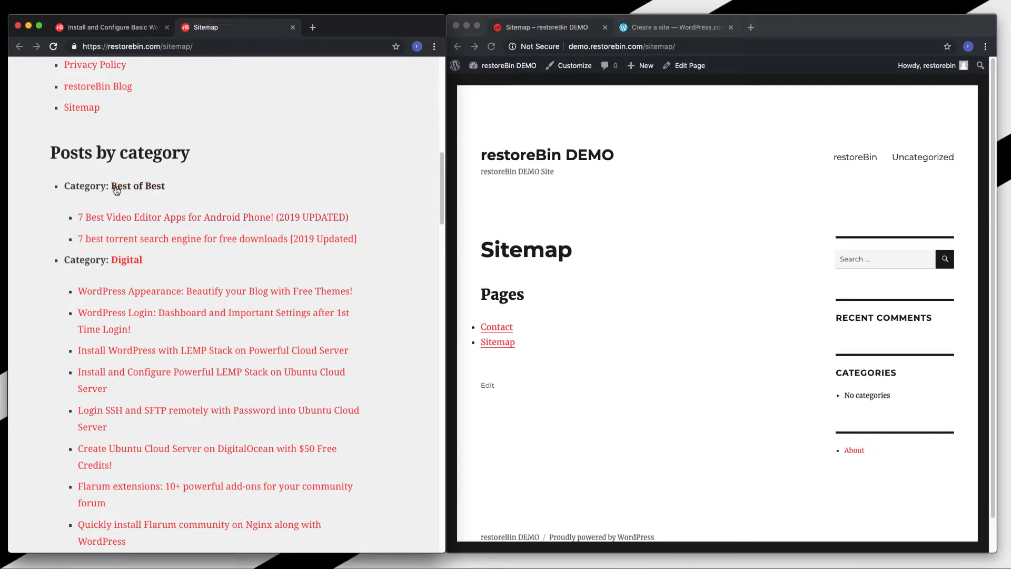
pyautogui.scroll(-3, 214, 324)
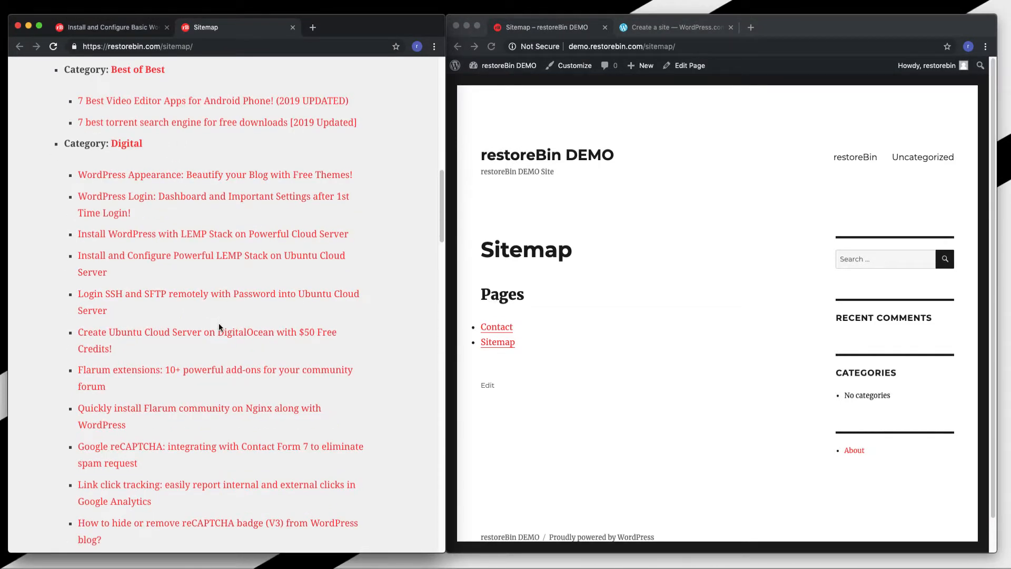
pyautogui.scroll(-4, 219, 327)
pyautogui.scroll(10, 219, 327)
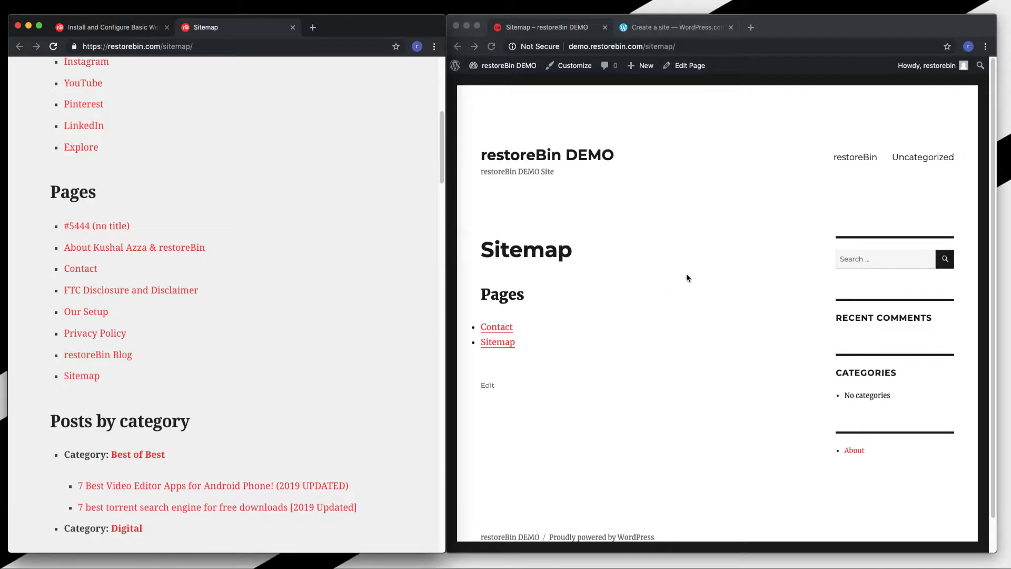
# - Return to the plugins article and read on to the Cookie Notice Plugin section's instructions
pyautogui.click(129, 28)
pyautogui.scroll(-3, 177, 277)
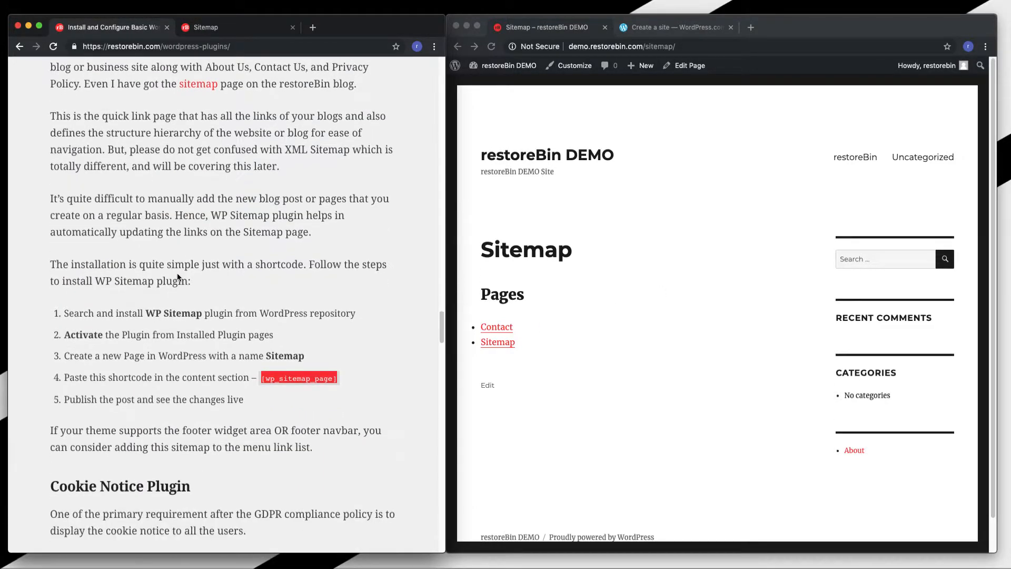
pyautogui.scroll(-5, 178, 275)
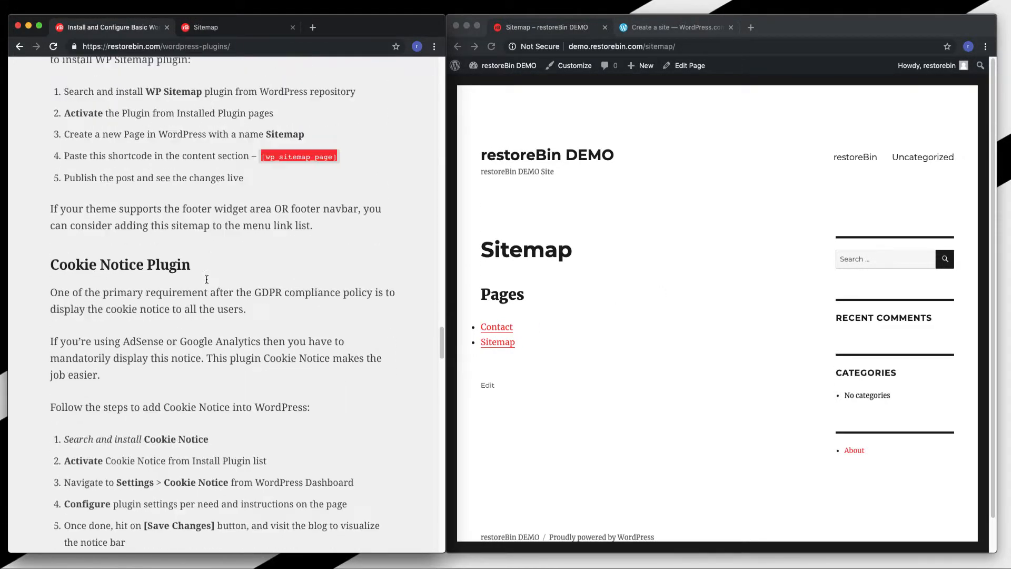
# - Read through the Cookie Notice instructions in the article and open the page for adding new plugins in the demo site's dashboard
pyautogui.scroll(-2, 222, 285)
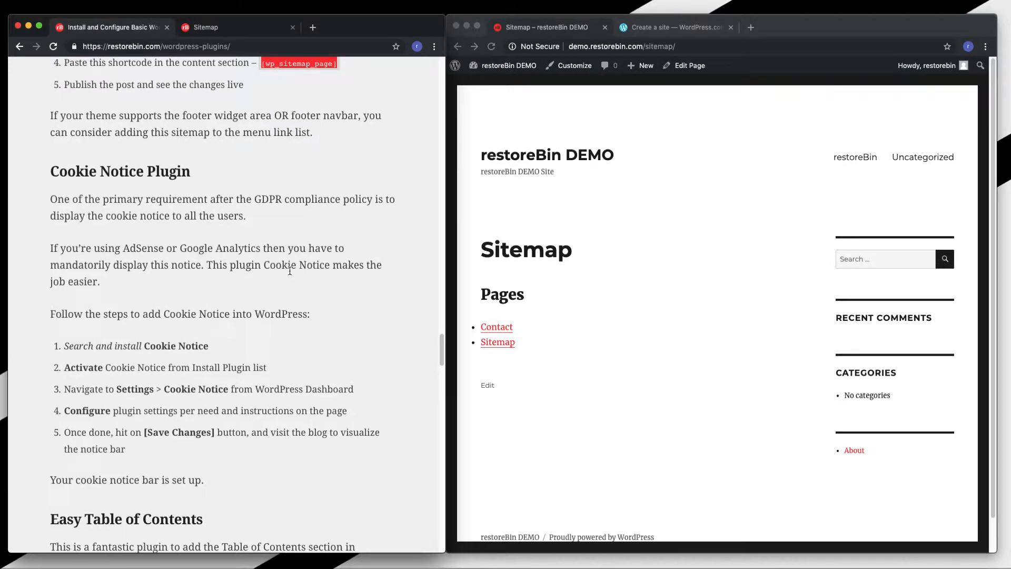
pyautogui.click(536, 125)
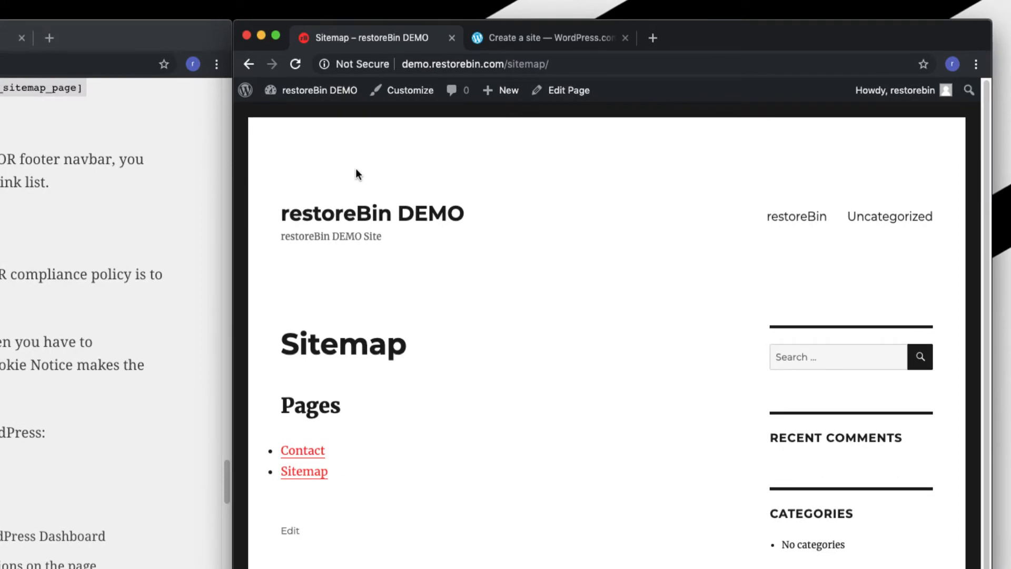
pyautogui.moveTo(317, 94)
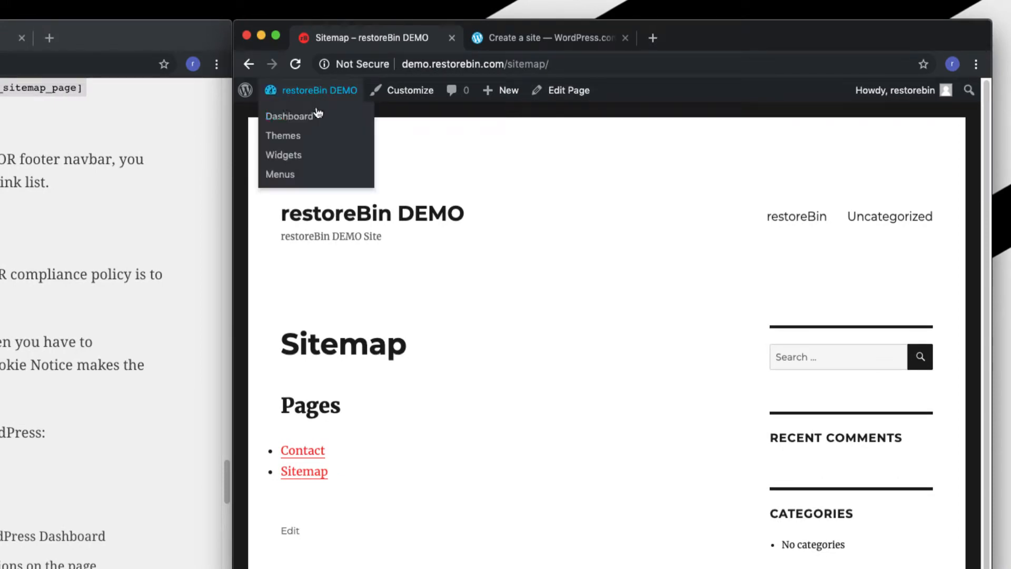
pyautogui.click(312, 123)
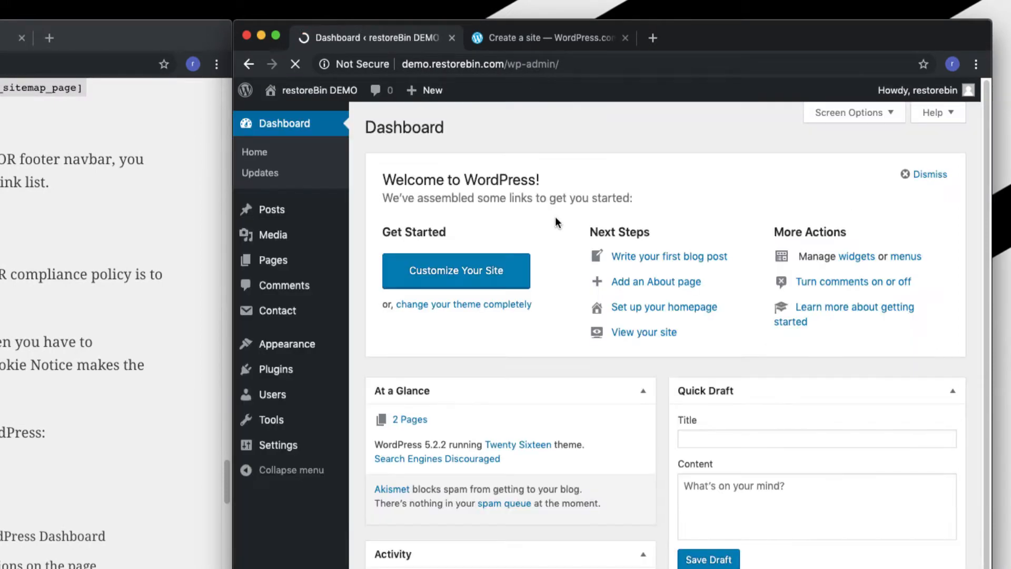
pyautogui.moveTo(289, 378)
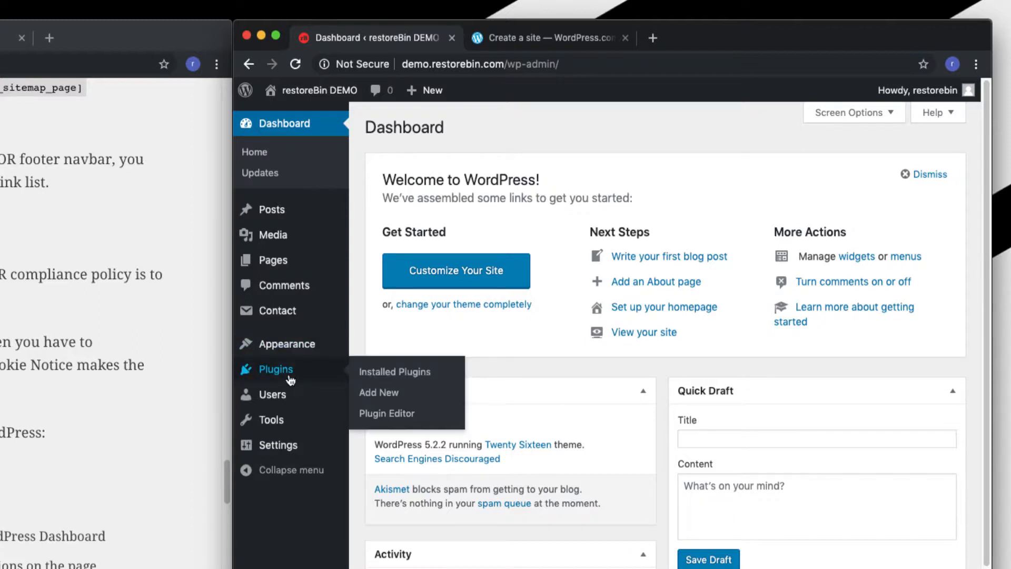
pyautogui.click(422, 395)
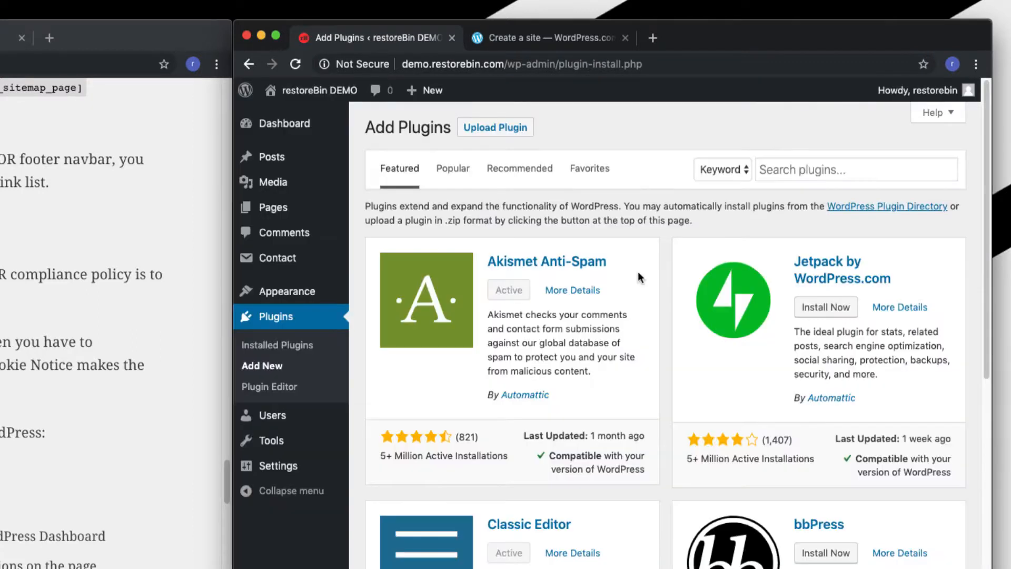
# - Search the plugin repository for "cookie notice" and install and activate Cookie Notice for GDPR by dFactory
pyautogui.click(841, 175)
pyautogui.write('cookie')
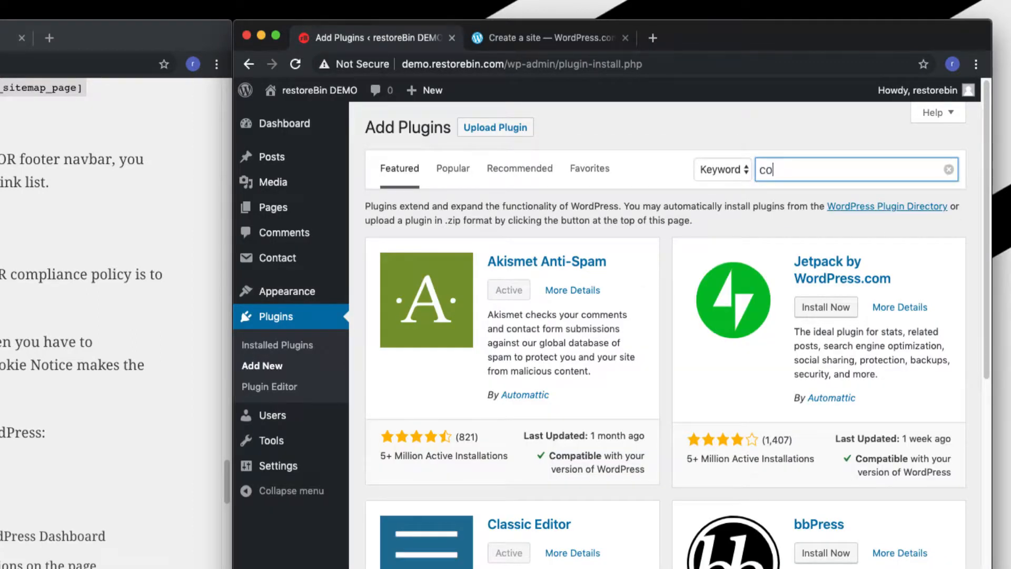
pyautogui.write(' notice')
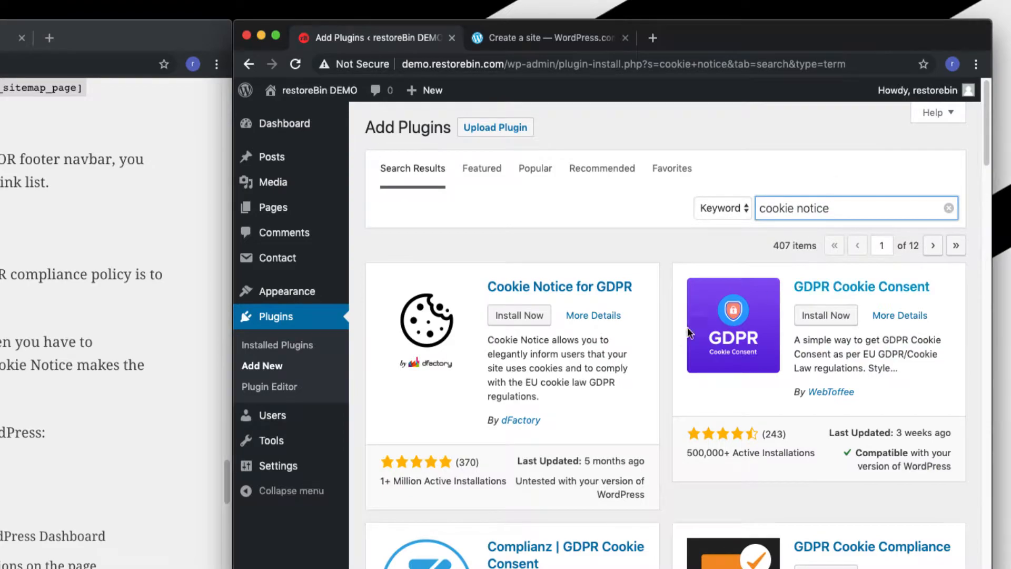
pyautogui.scroll(-1, 666, 309)
pyautogui.scroll(-12, 666, 312)
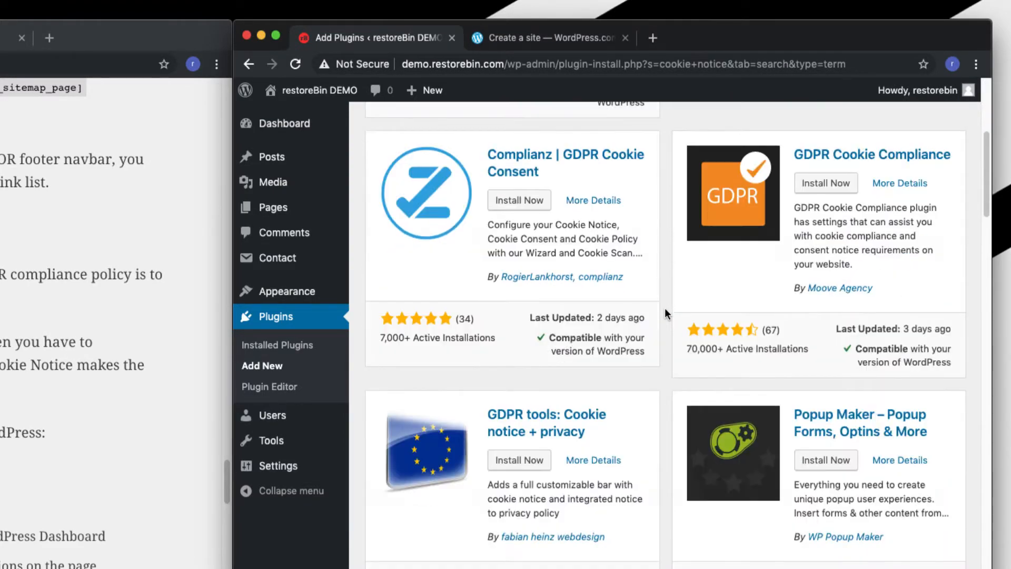
pyautogui.scroll(15, 665, 307)
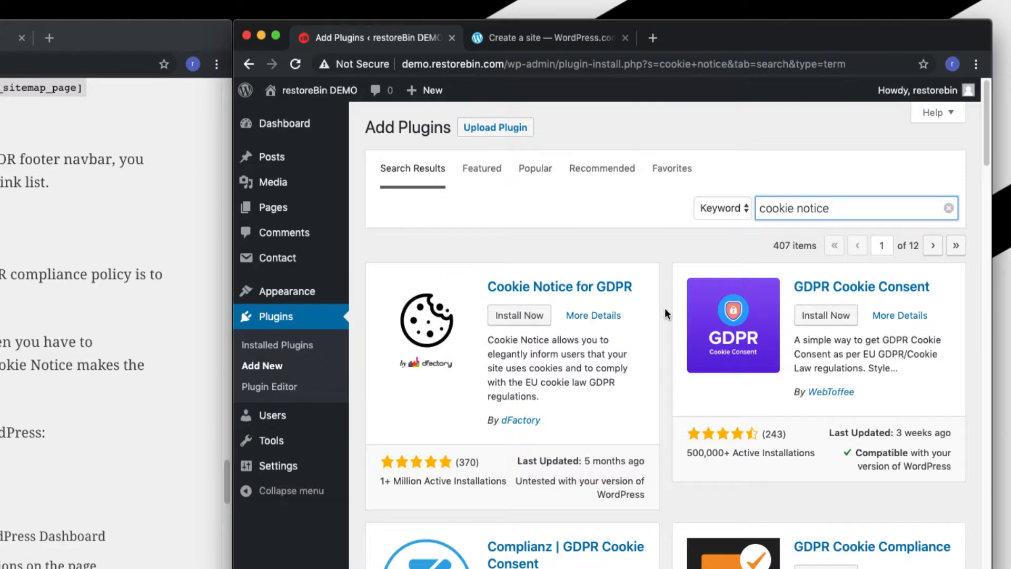
pyautogui.click(534, 316)
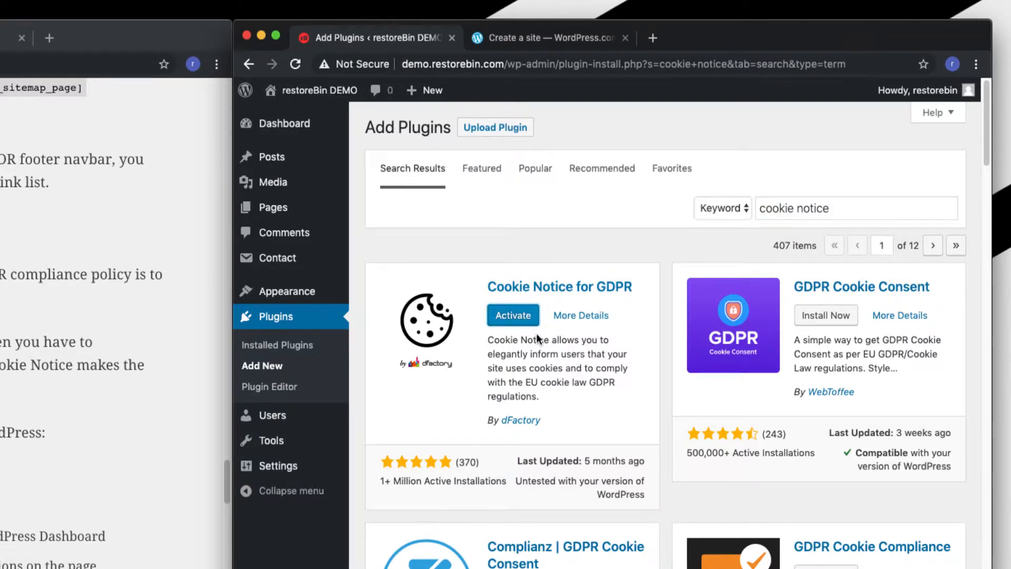
pyautogui.click(521, 319)
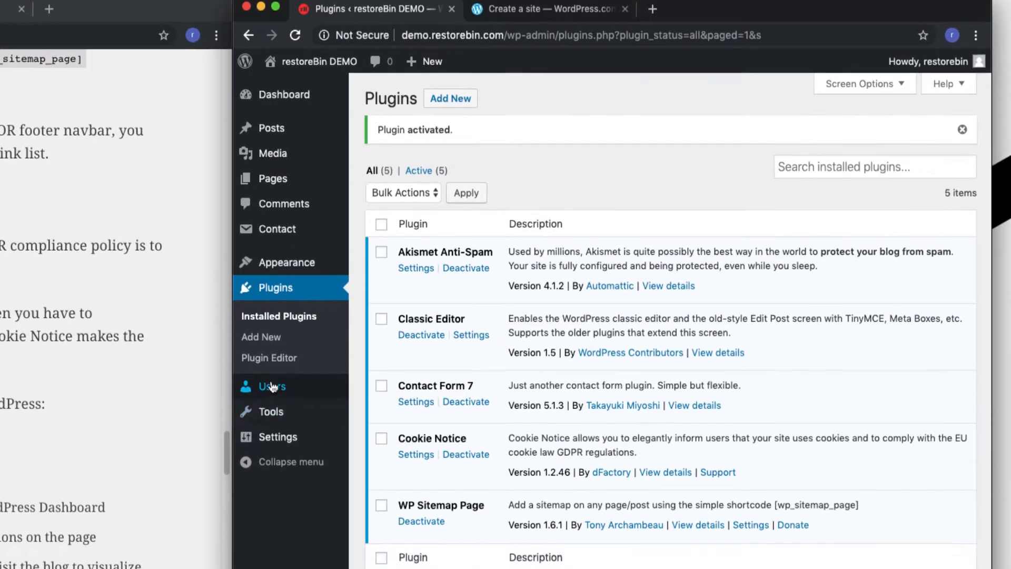
# - Open the Cookie Notice settings and review the notice message and button text
pyautogui.moveTo(279, 466)
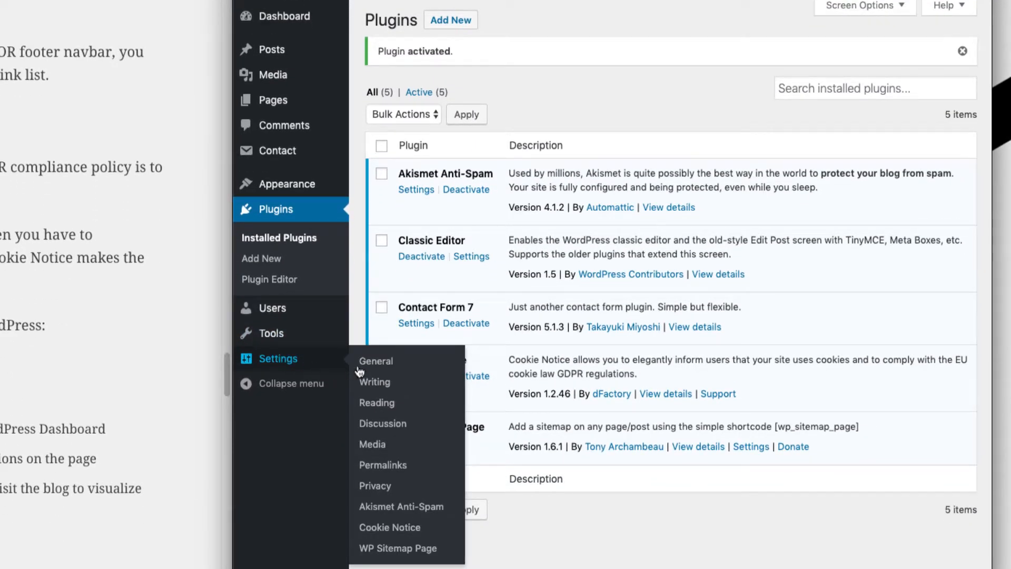
pyautogui.click(404, 532)
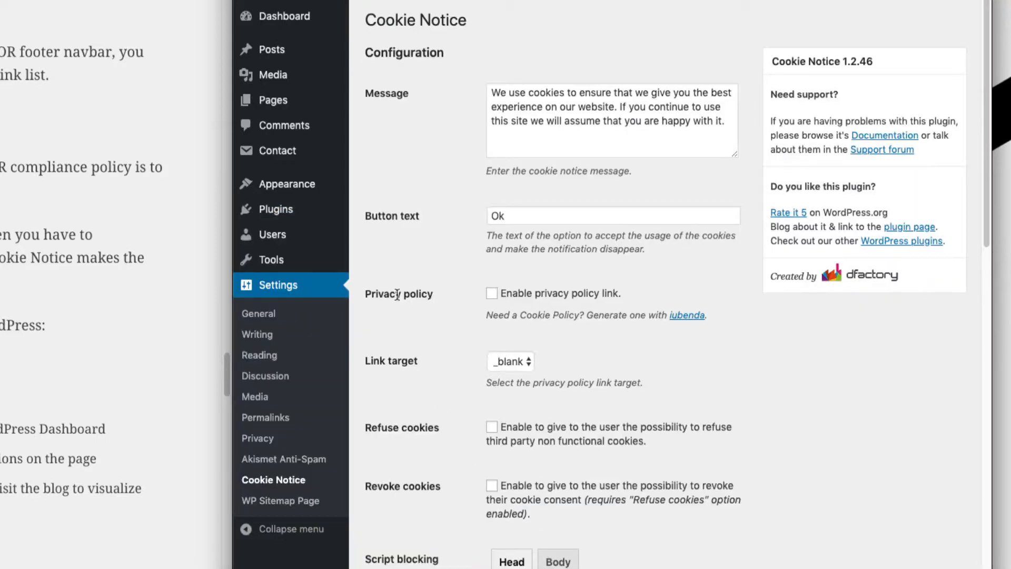
pyautogui.click(585, 98)
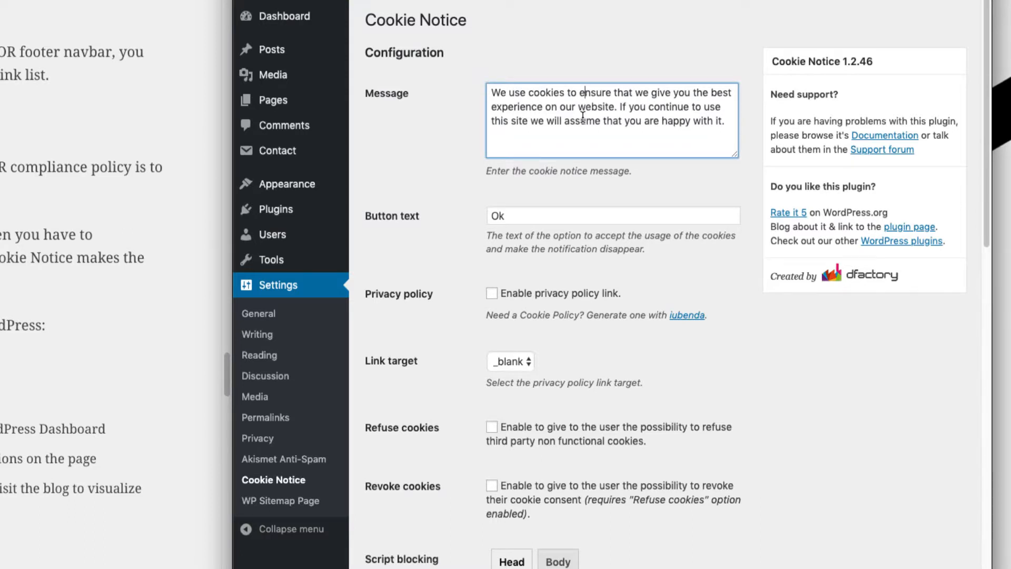
pyautogui.click(525, 218)
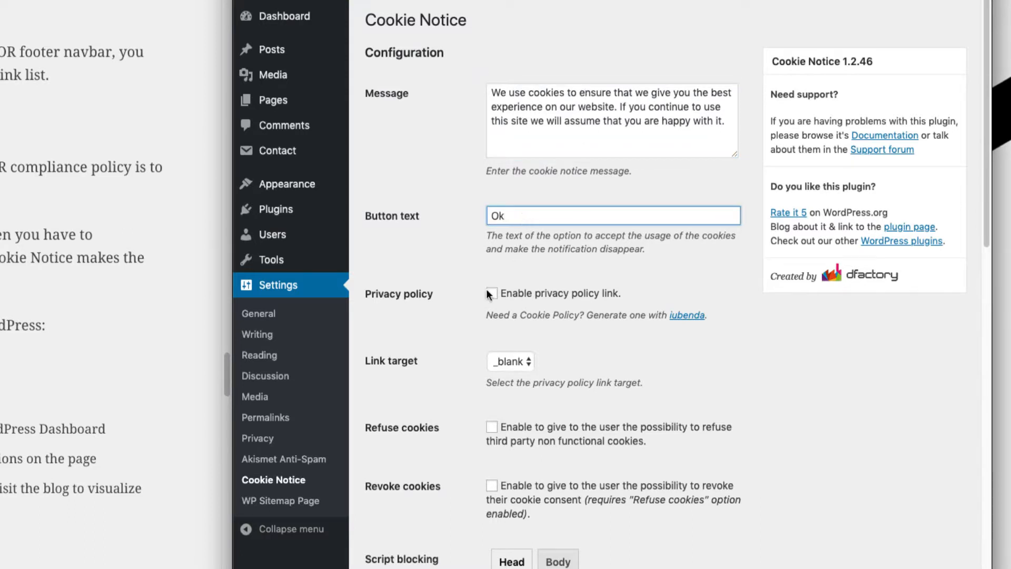
pyautogui.scroll(-2, 489, 285)
# - Try the privacy policy link option with its Page link and Custom link choices
pyautogui.click(491, 256)
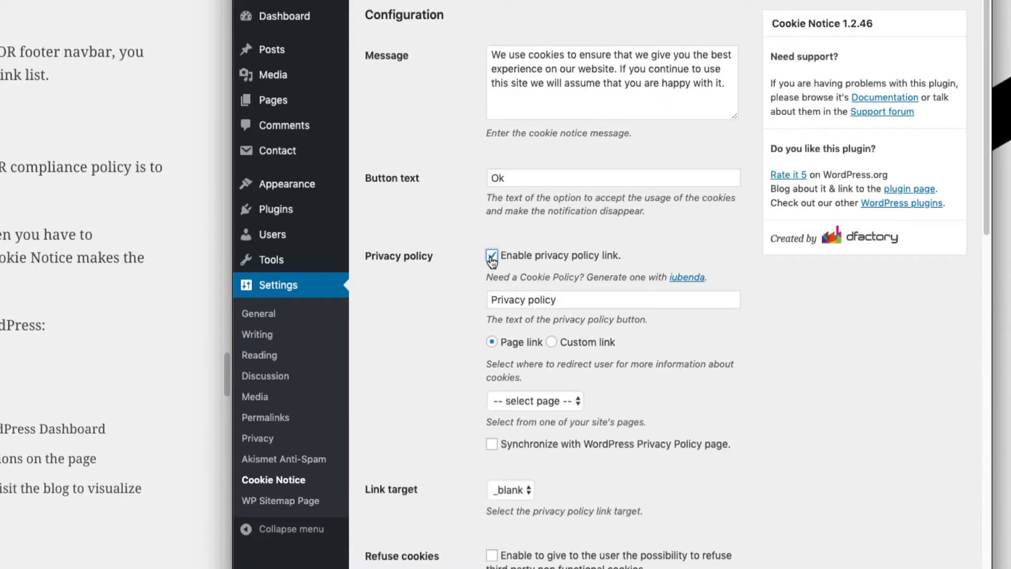
pyautogui.click(552, 342)
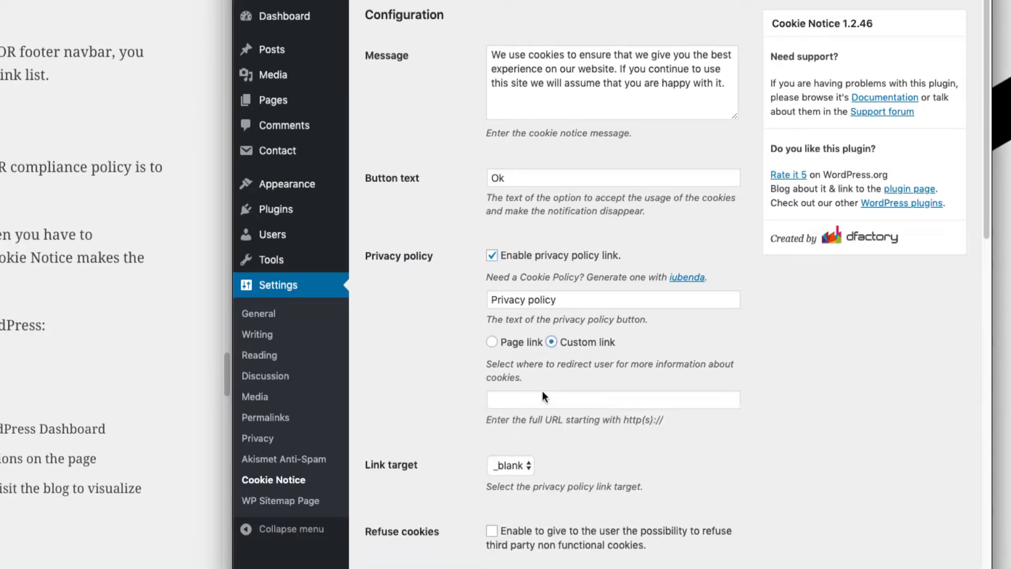
pyautogui.click(554, 400)
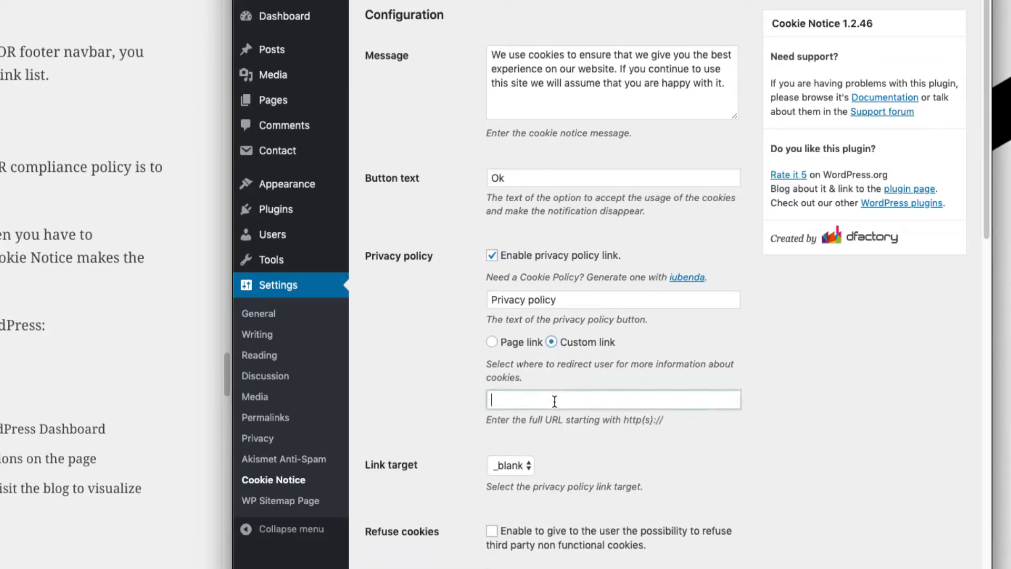
pyautogui.click(507, 349)
pyautogui.click(551, 343)
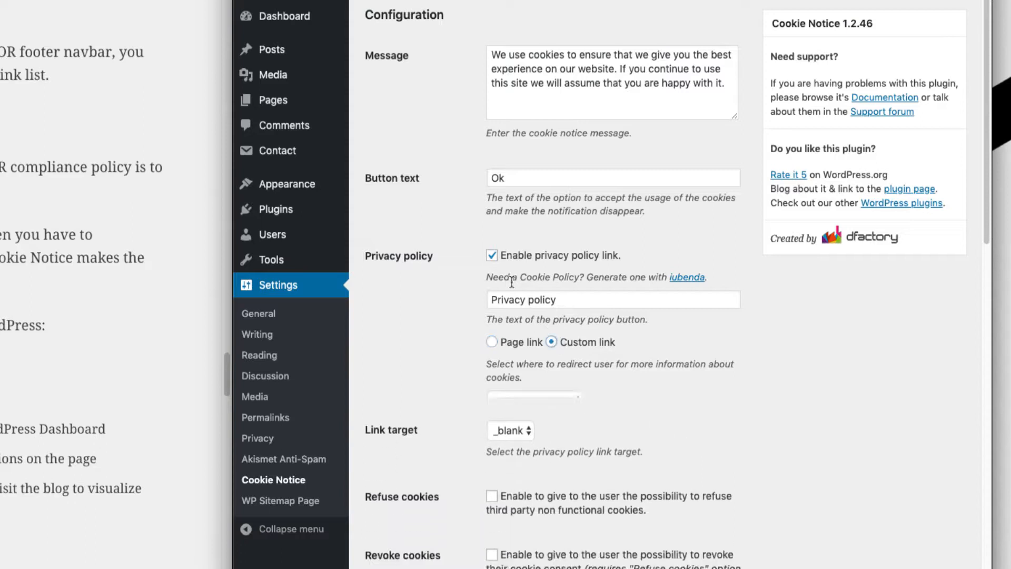
# - Enable the Refuse cookies and Revoke cookies options and look over the script blocking, reloading and cookie expiry settings
pyautogui.scroll(-7, 511, 283)
pyautogui.click(491, 123)
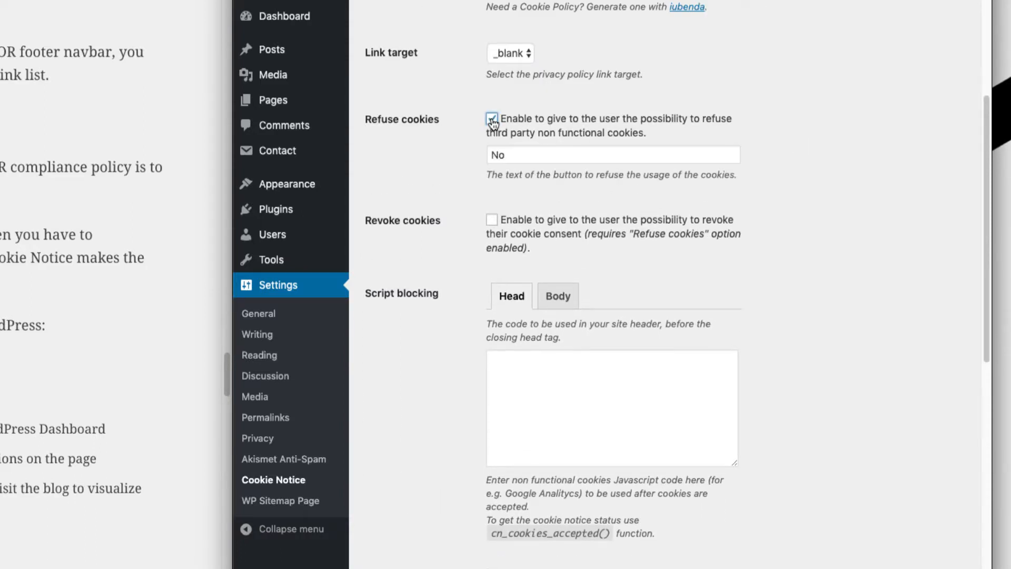
pyautogui.click(493, 222)
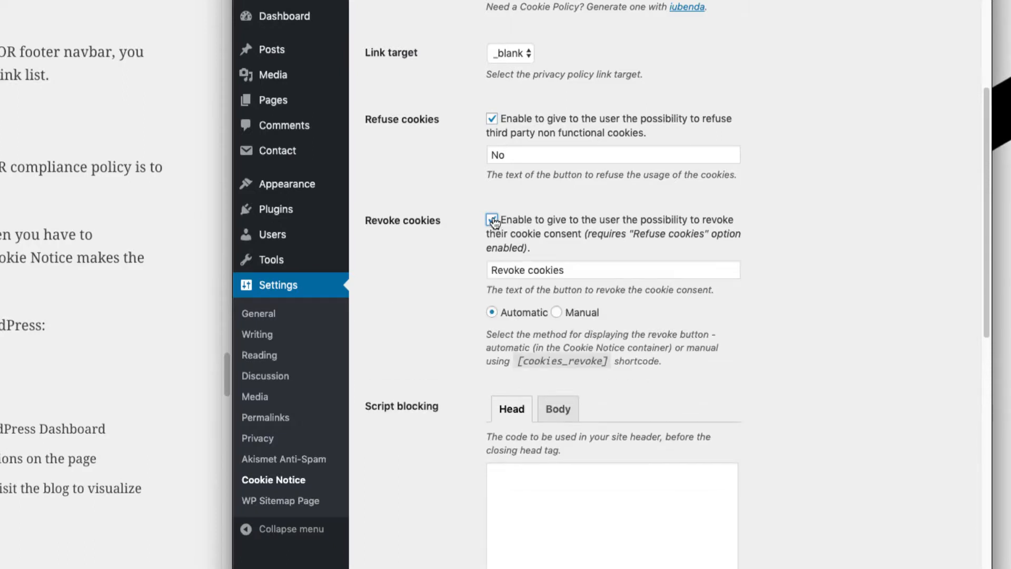
pyautogui.scroll(-3, 444, 315)
pyautogui.click(590, 420)
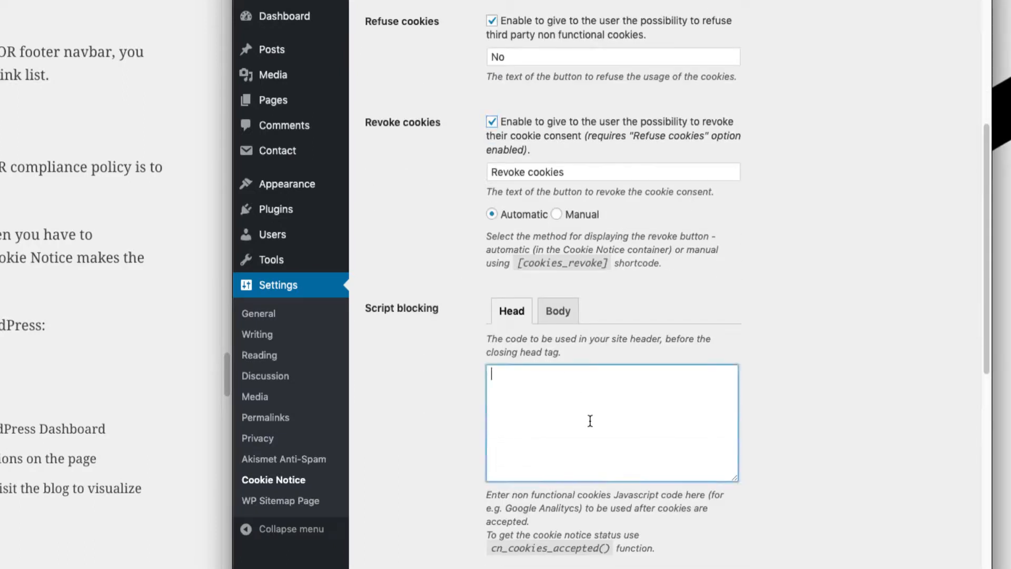
pyautogui.scroll(-3, 415, 423)
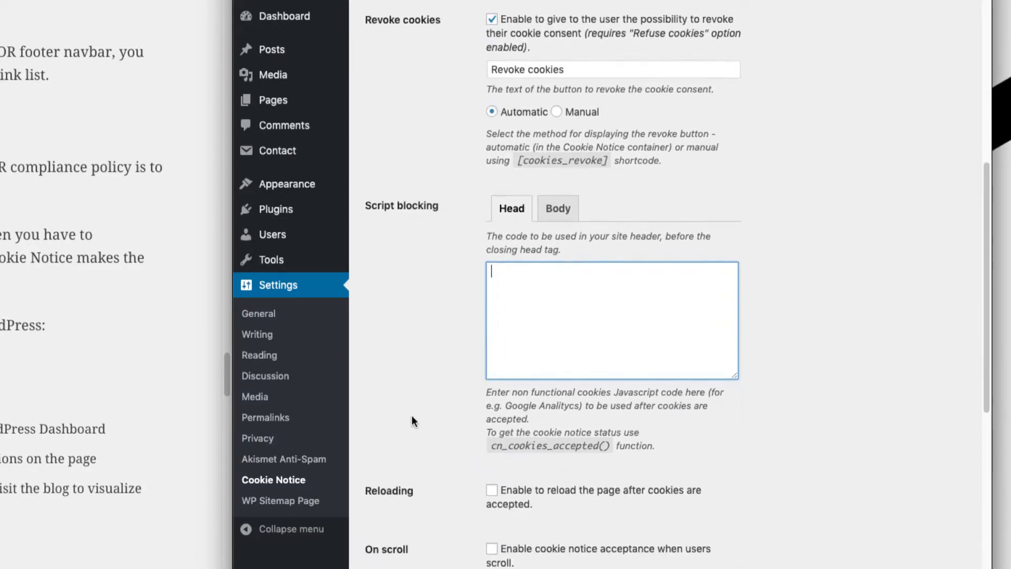
pyautogui.scroll(-4, 412, 414)
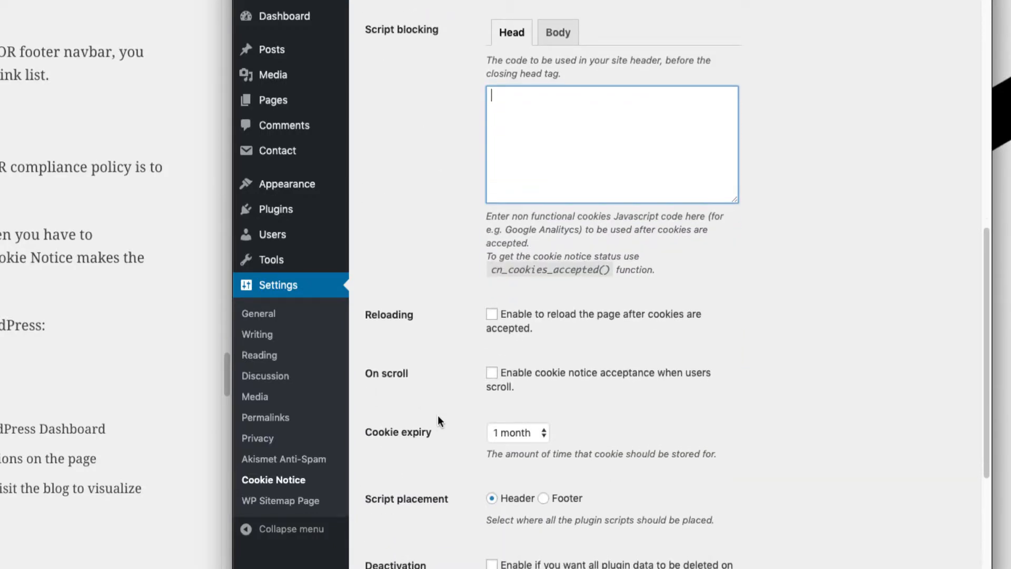
# - Disable the Revoke cookies option and leave Refuse cookies enabled
pyautogui.scroll(5, 438, 415)
pyautogui.scroll(8, 437, 415)
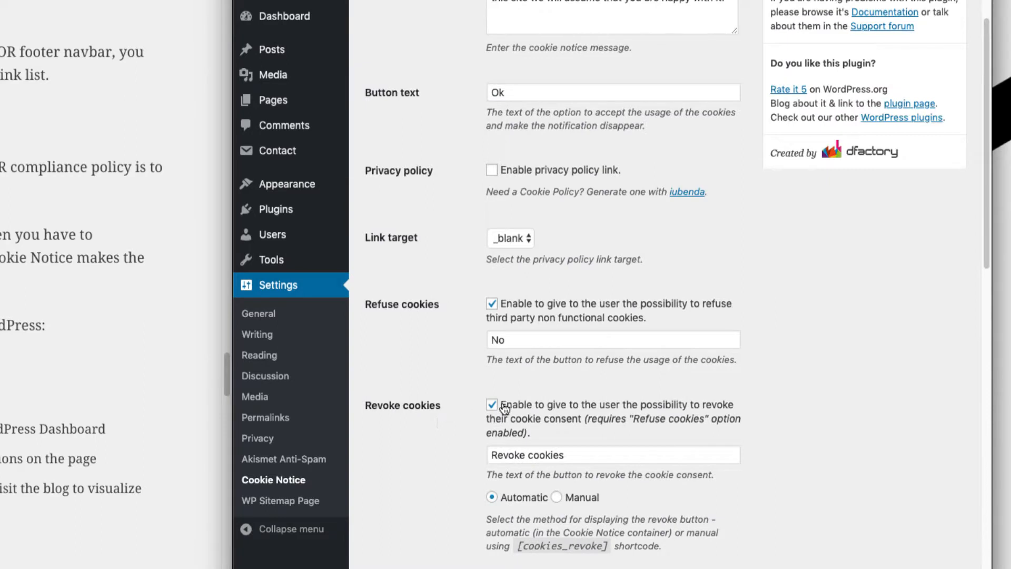
pyautogui.click(491, 404)
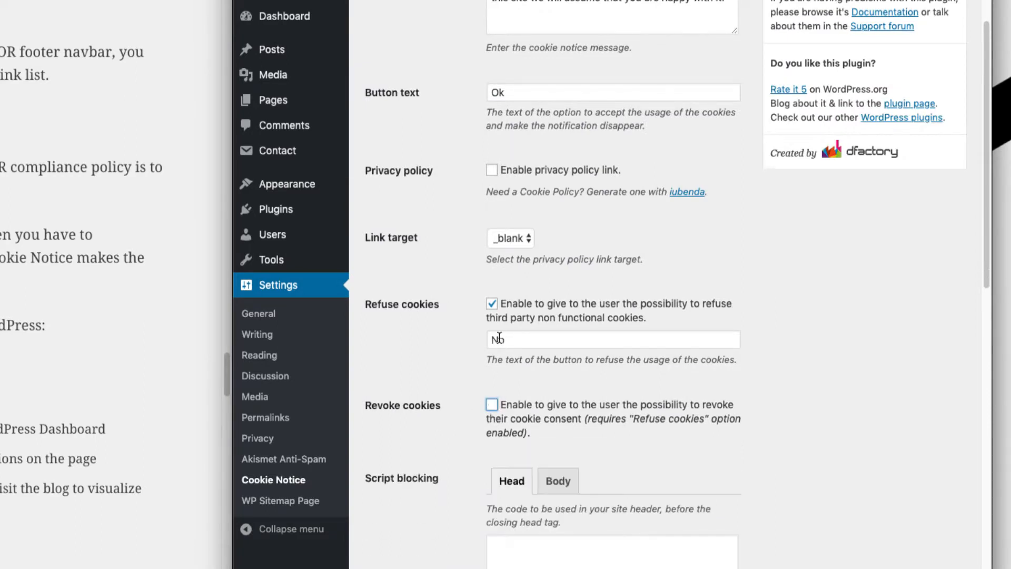
pyautogui.click(492, 304)
pyautogui.click(492, 304)
# - Enable the On scroll option so the cookie notice is accepted when visitors scroll
pyautogui.scroll(-4, 462, 365)
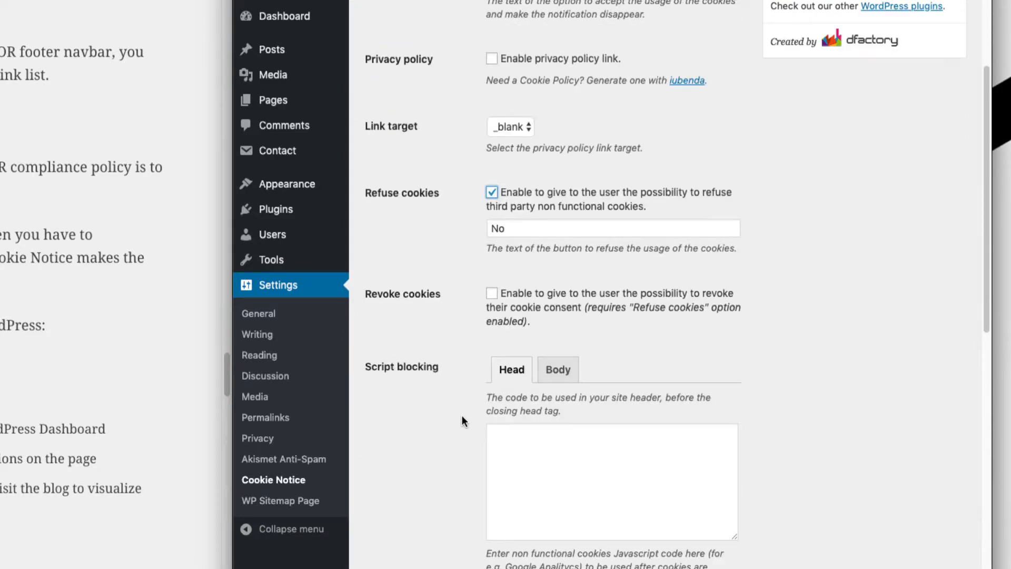
pyautogui.click(558, 470)
pyautogui.scroll(-1, 441, 485)
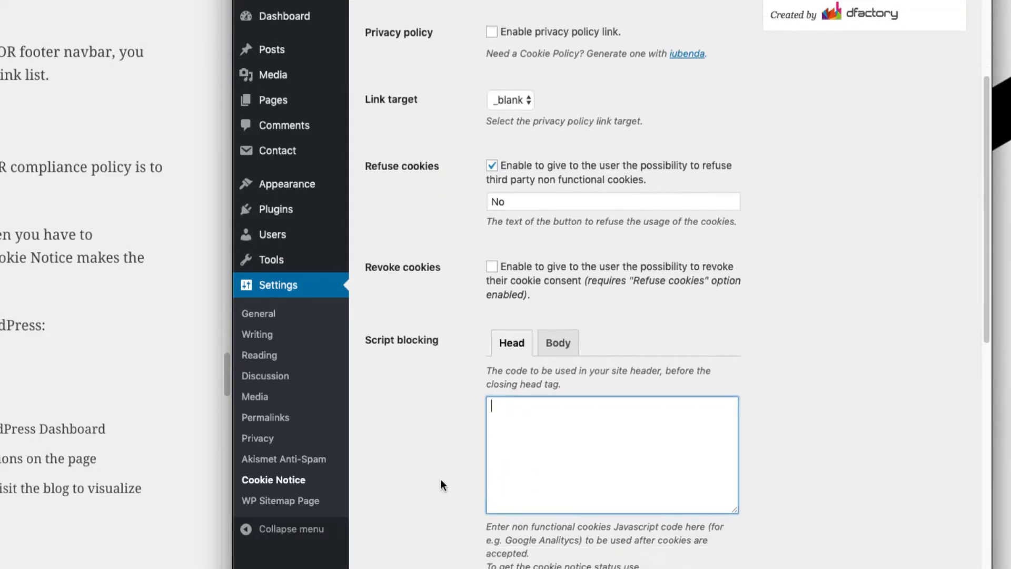
pyautogui.scroll(-5, 446, 456)
pyautogui.scroll(-5, 445, 454)
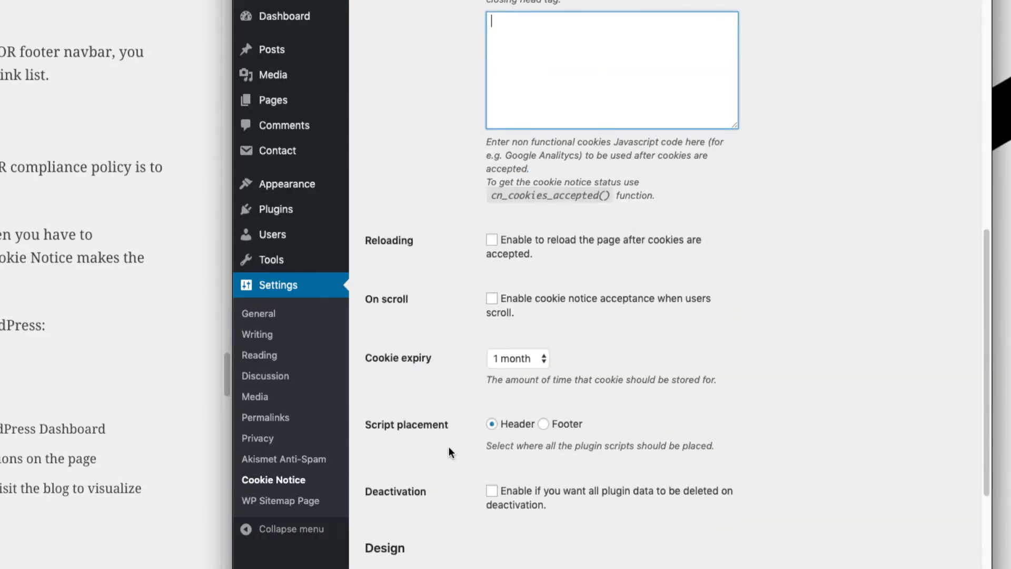
pyautogui.scroll(-1, 449, 446)
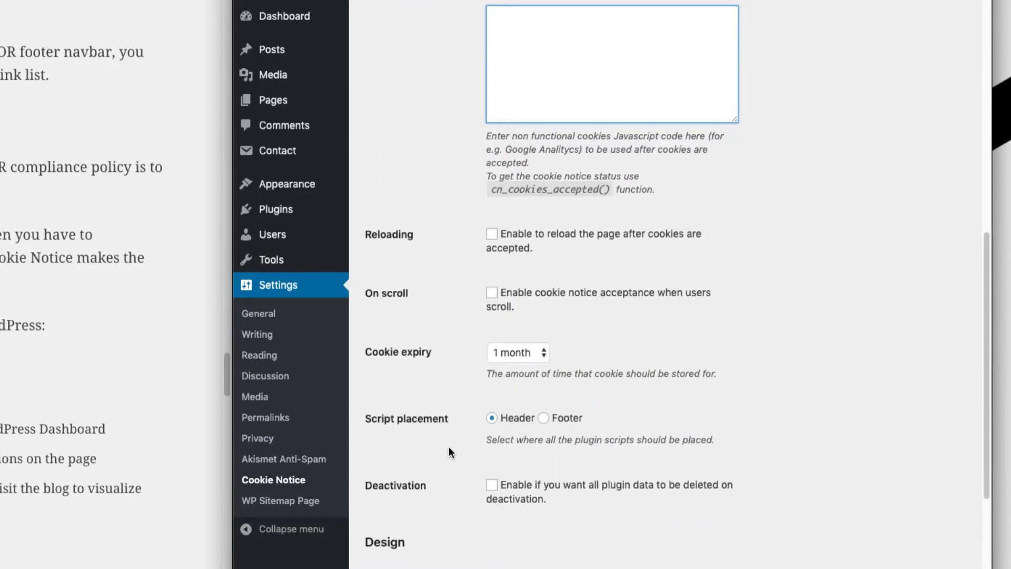
pyautogui.click(491, 293)
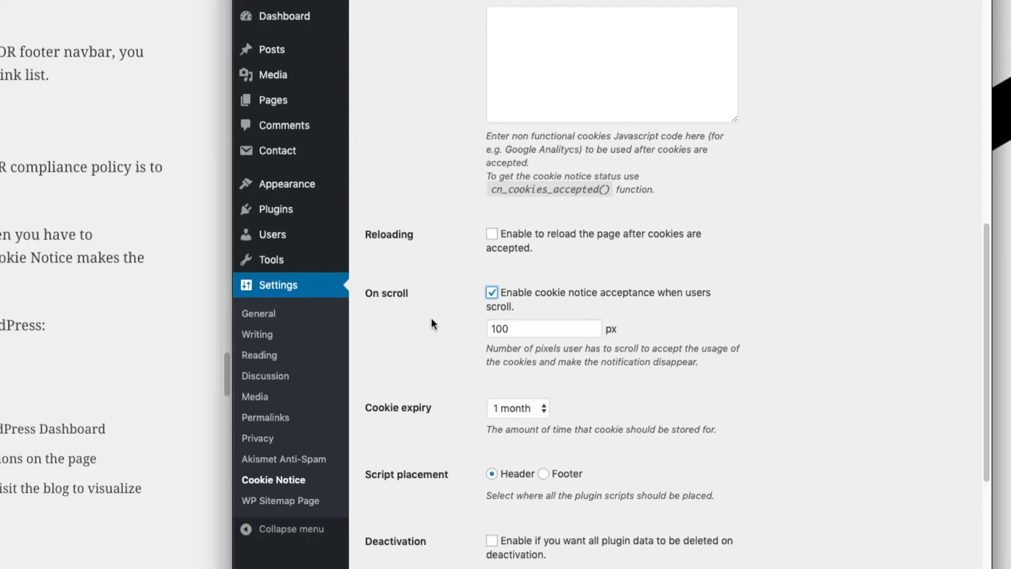
# - Save the Cookie Notice settings and open the demo site's front page in a new tab
pyautogui.scroll(-8, 432, 319)
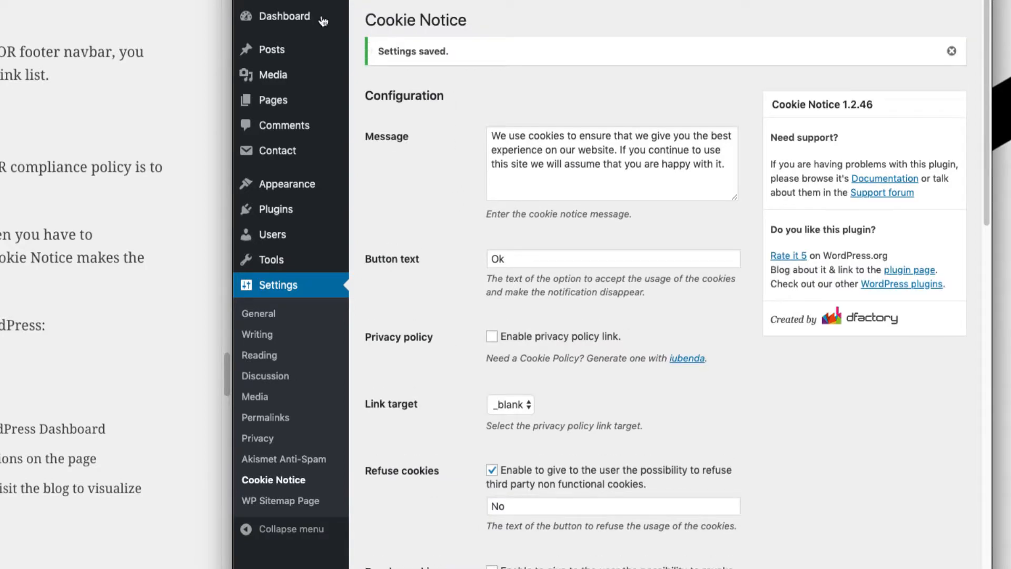
pyautogui.moveTo(311, 0)
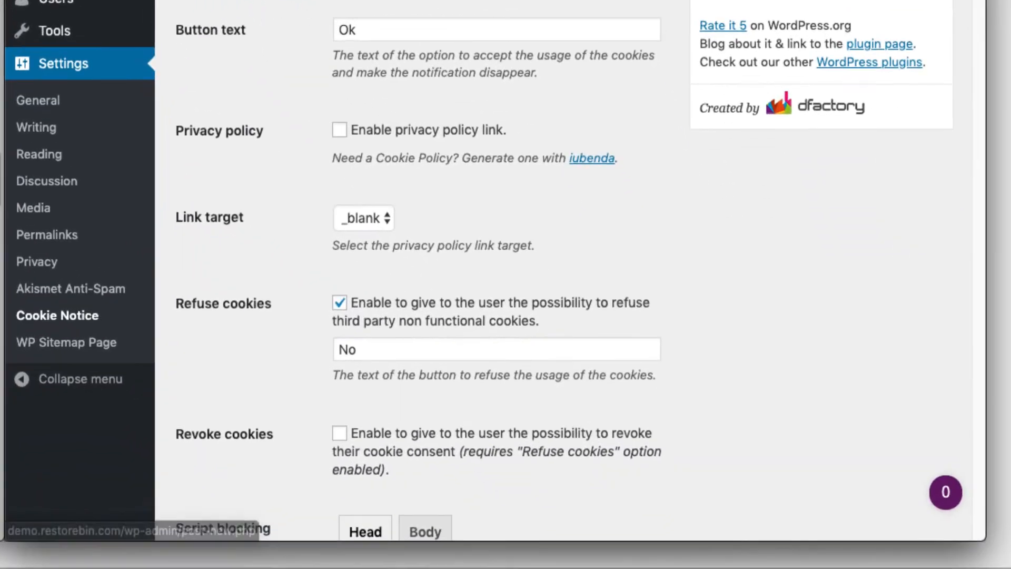
pyautogui.click(310, 9)
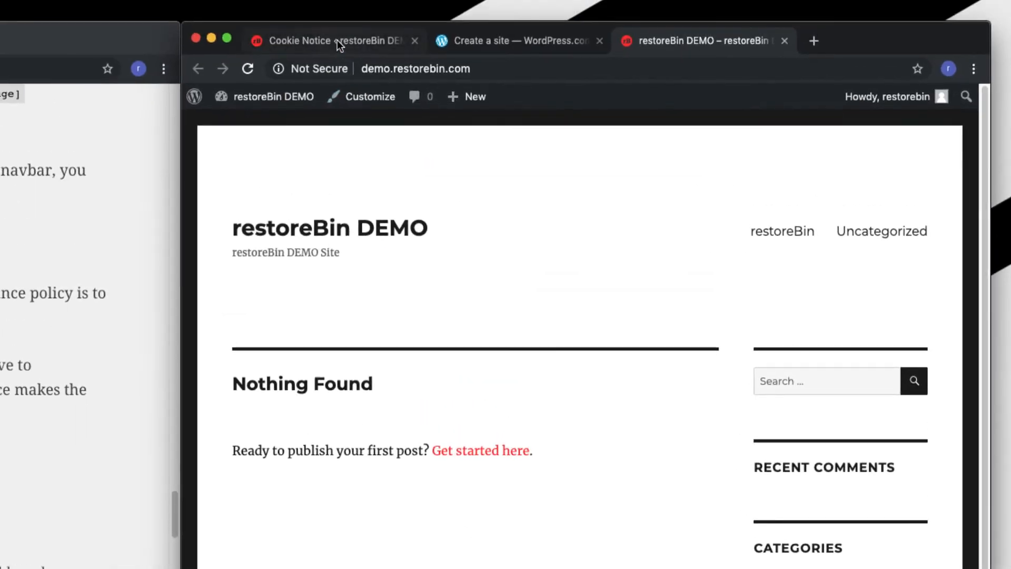
# - Check the cookie notice on the demo site's front page and accept it with Ok
pyautogui.click(337, 39)
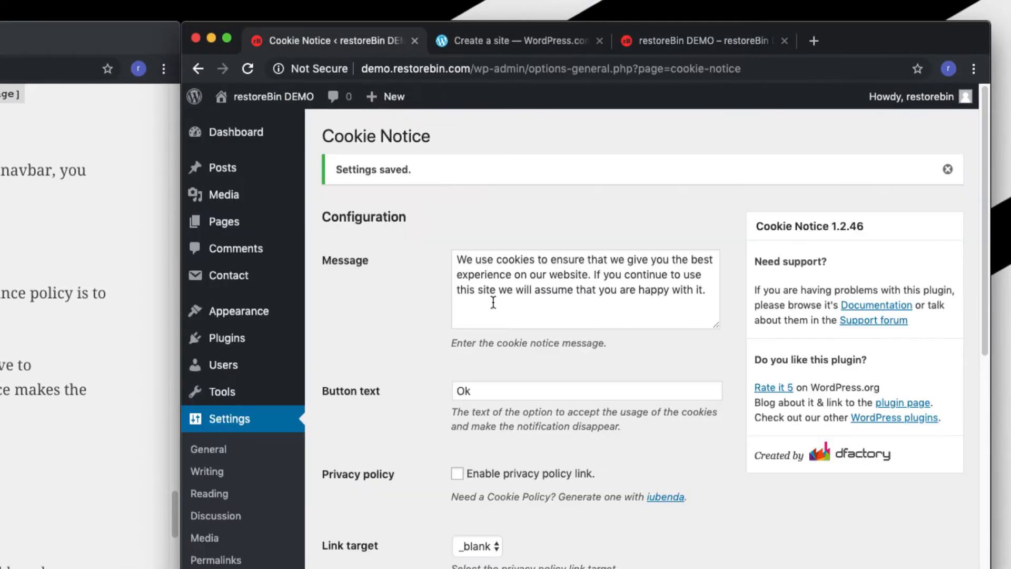
pyautogui.click(722, 43)
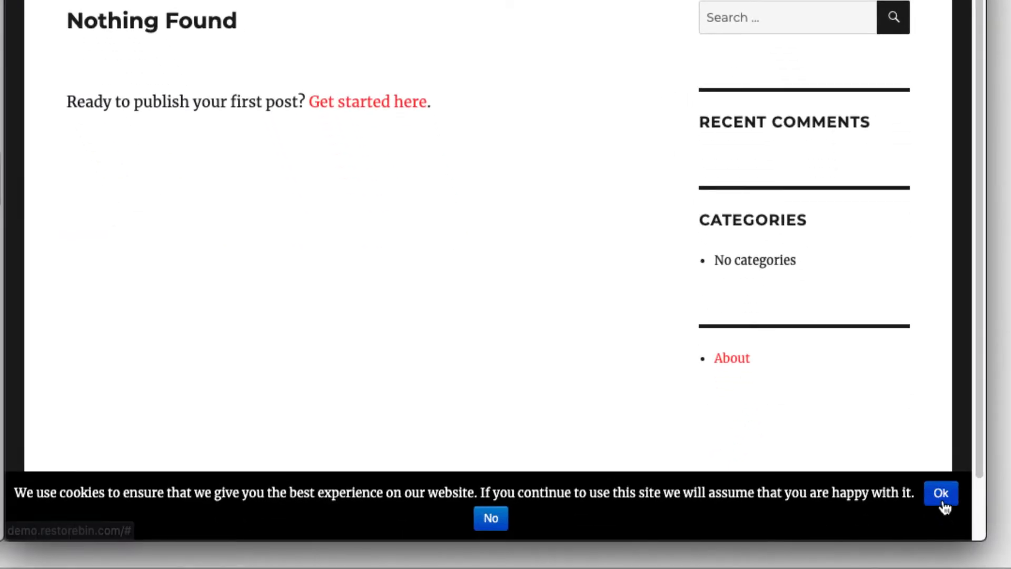
pyautogui.click(938, 502)
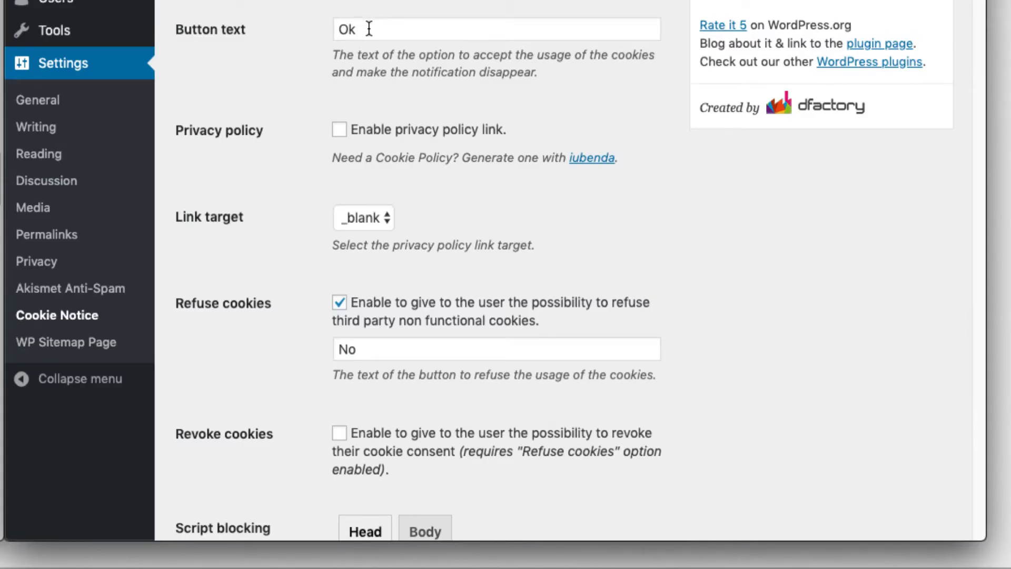
# - Change the button text in the Cookie Notice settings to "Accept"
pyautogui.moveTo(368, 27); pyautogui.dragTo(313, 41)
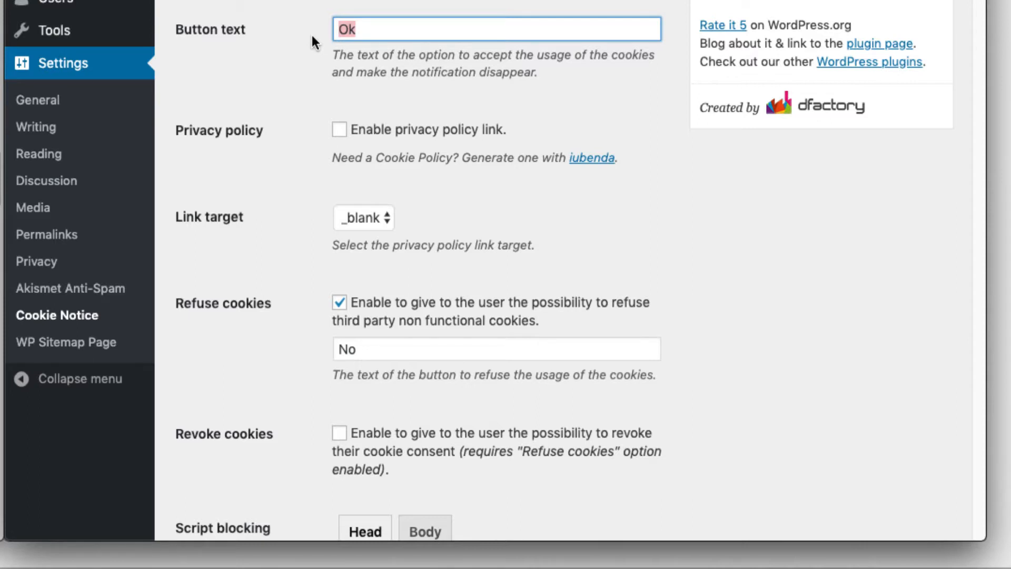
pyautogui.write('Accept')
pyautogui.scroll(-15, 300, 79)
# - Read the article's Easy Table of Contents section and try the contents box on the Hindi Wikipedia page by jumping to Users and editors
pyautogui.click(222, 443)
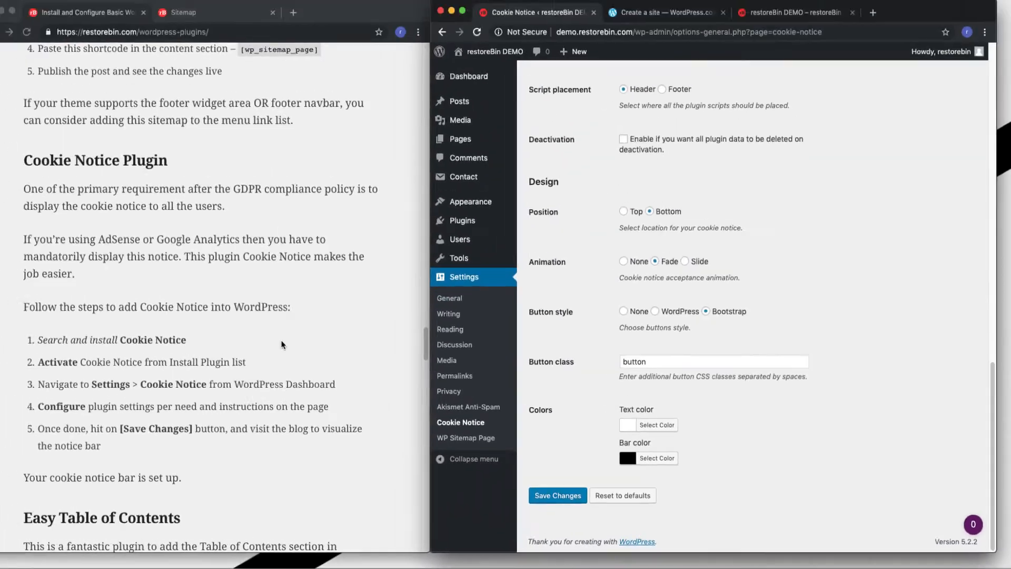
pyautogui.scroll(-5, 278, 373)
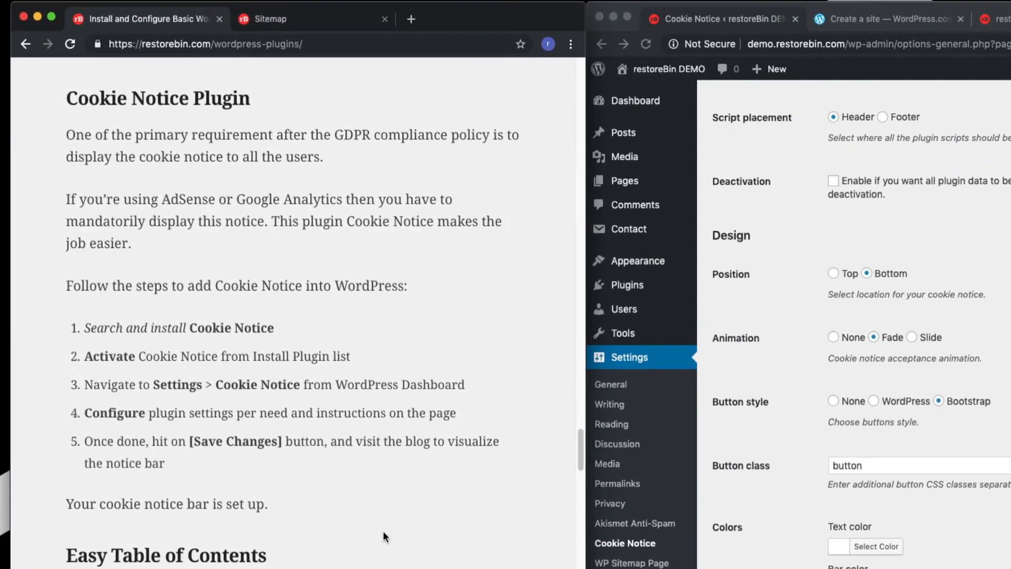
pyautogui.scroll(-1, 384, 532)
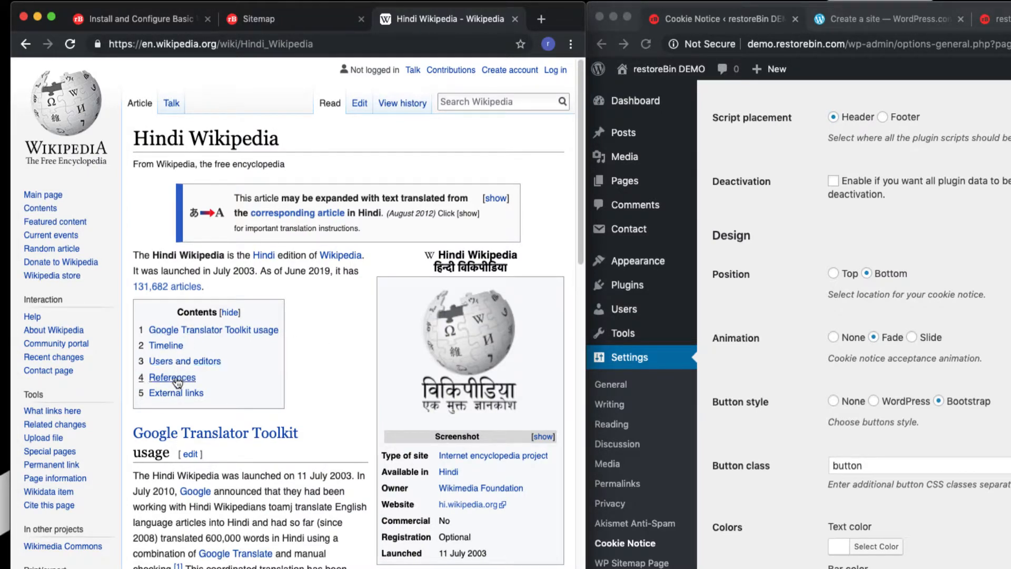
pyautogui.scroll(-5, 217, 460)
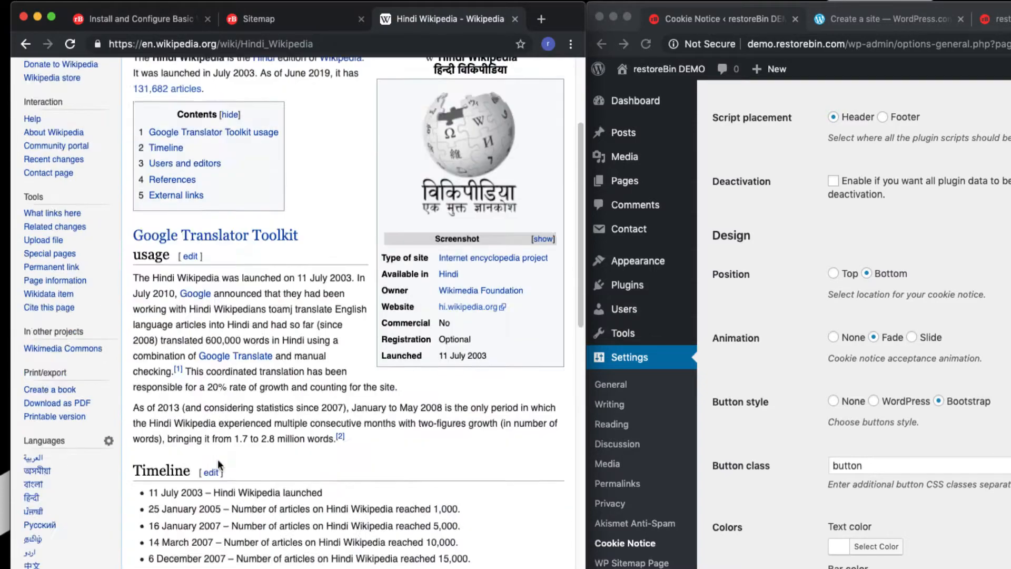
pyautogui.scroll(5, 224, 464)
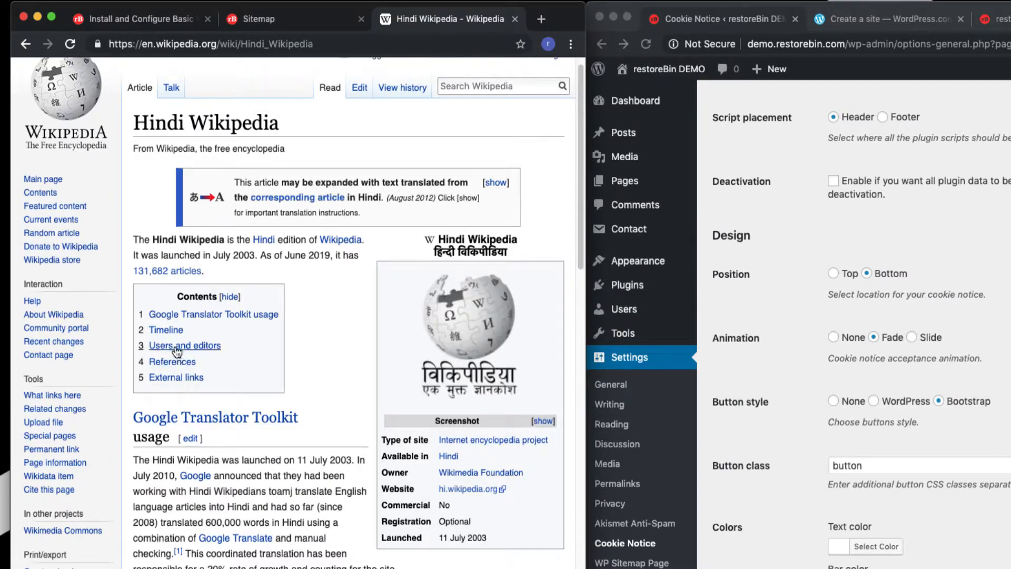
pyautogui.click(189, 350)
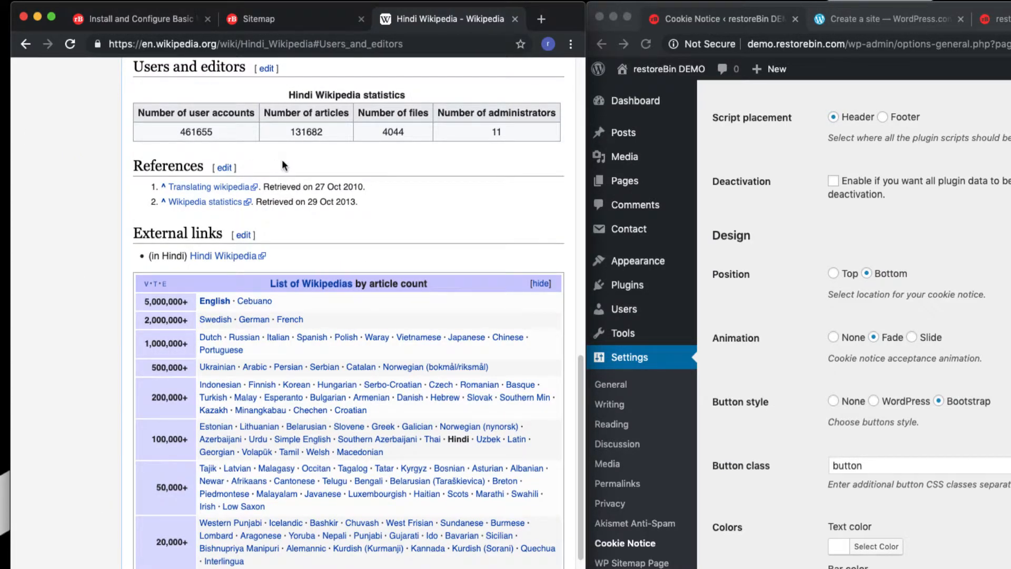
pyautogui.scroll(10, 282, 161)
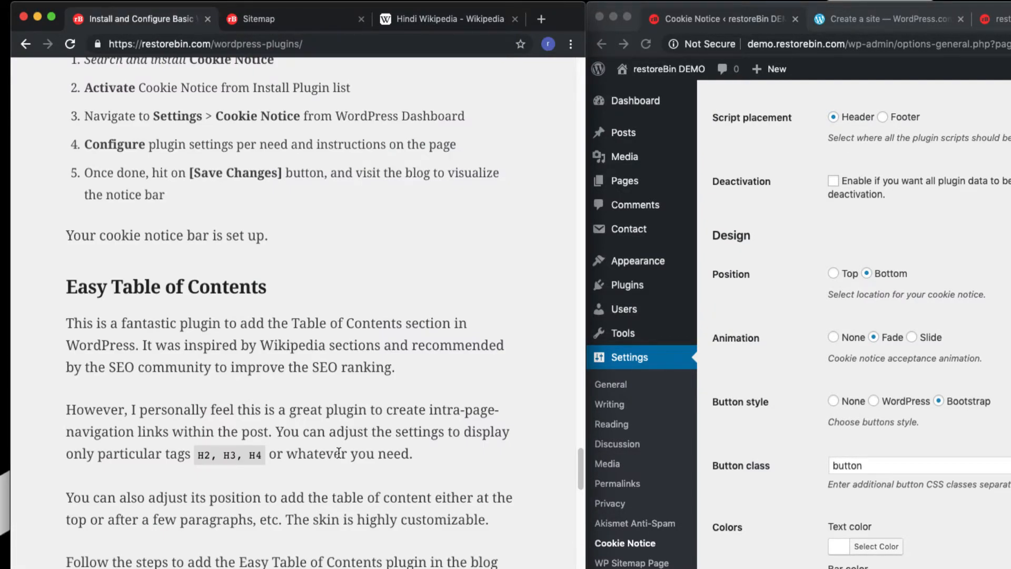
pyautogui.scroll(-5, 339, 453)
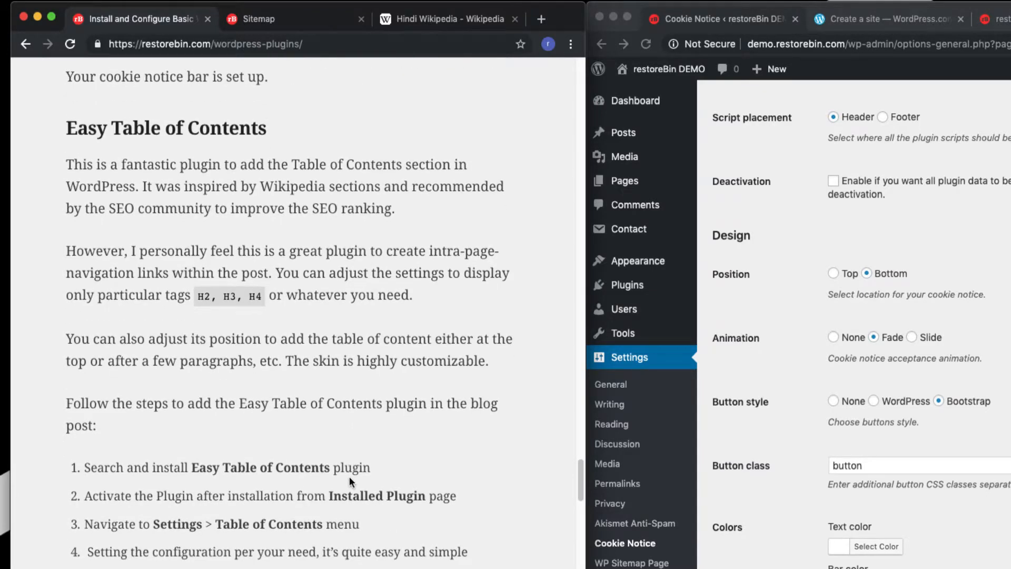
pyautogui.scroll(-2, 354, 482)
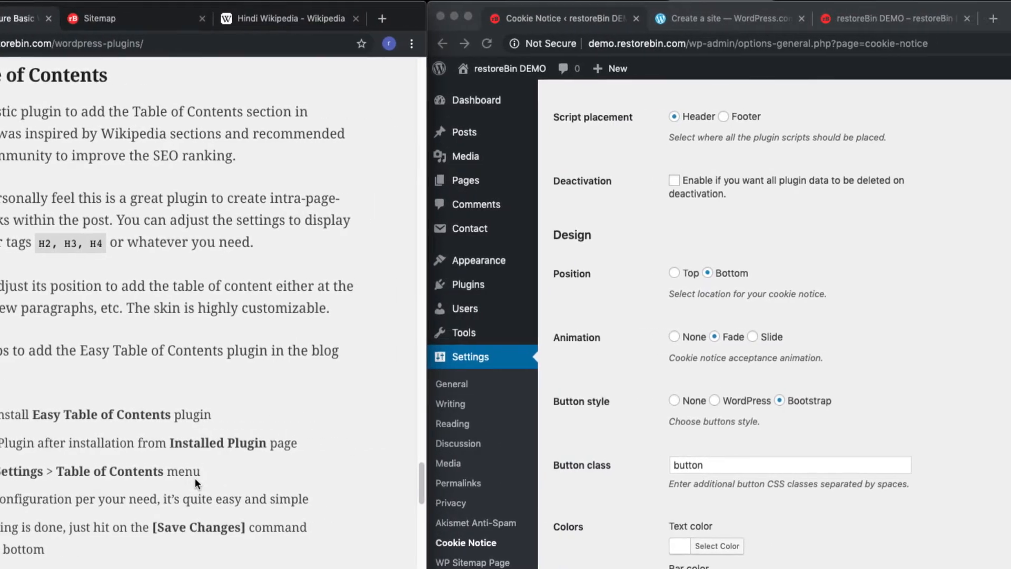
pyautogui.scroll(1, 36, 478)
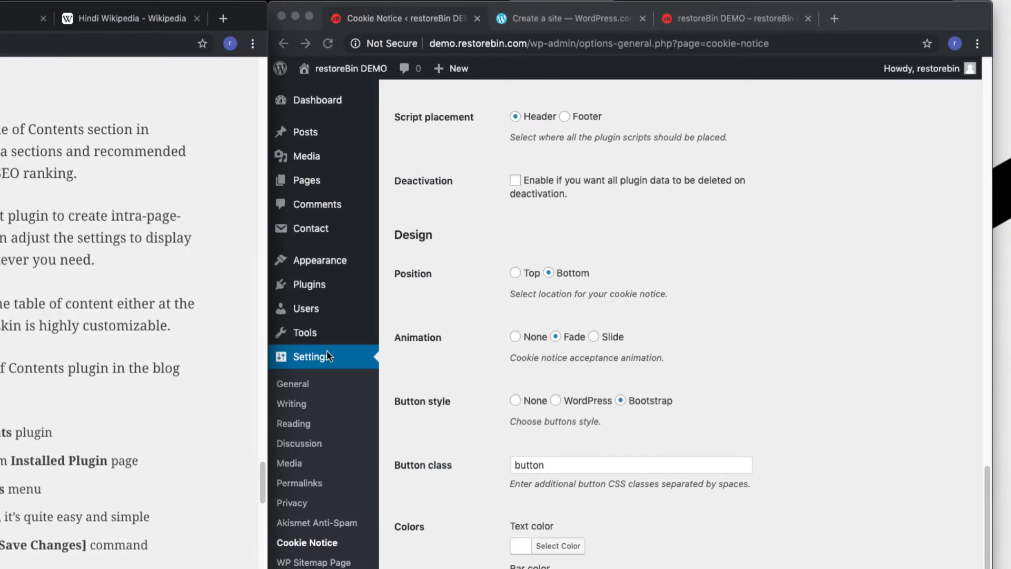
# - Search for "easy table of contents" among the new plugins, then install and activate Easy Table of Contents
pyautogui.moveTo(327, 290)
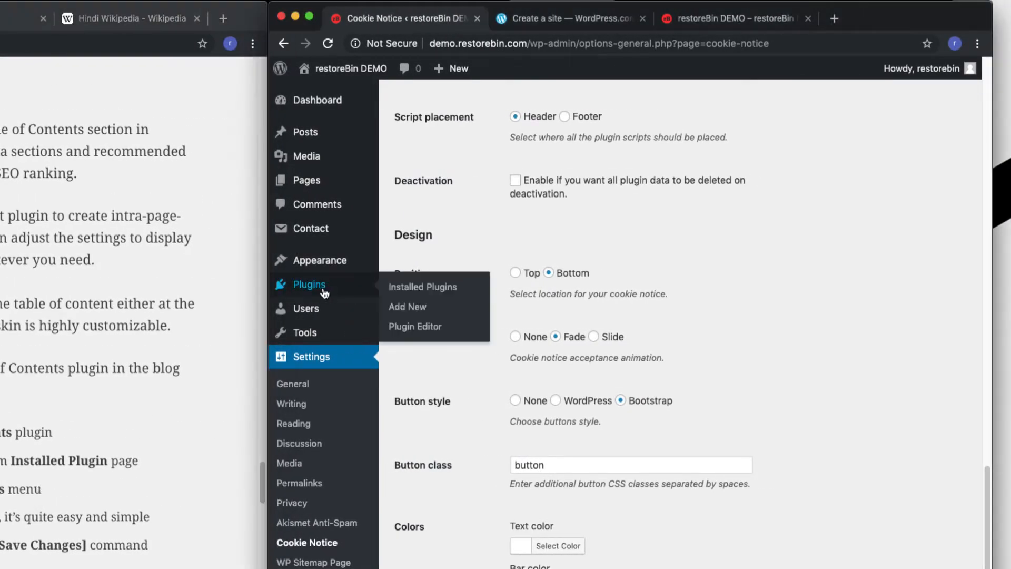
pyautogui.click(429, 310)
pyautogui.click(788, 146)
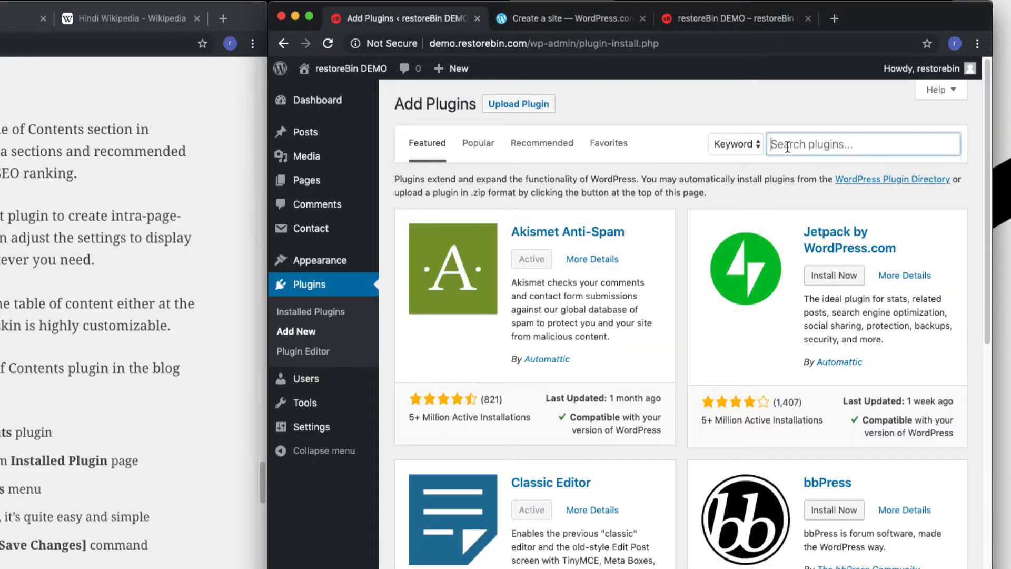
pyautogui.write('easy t')
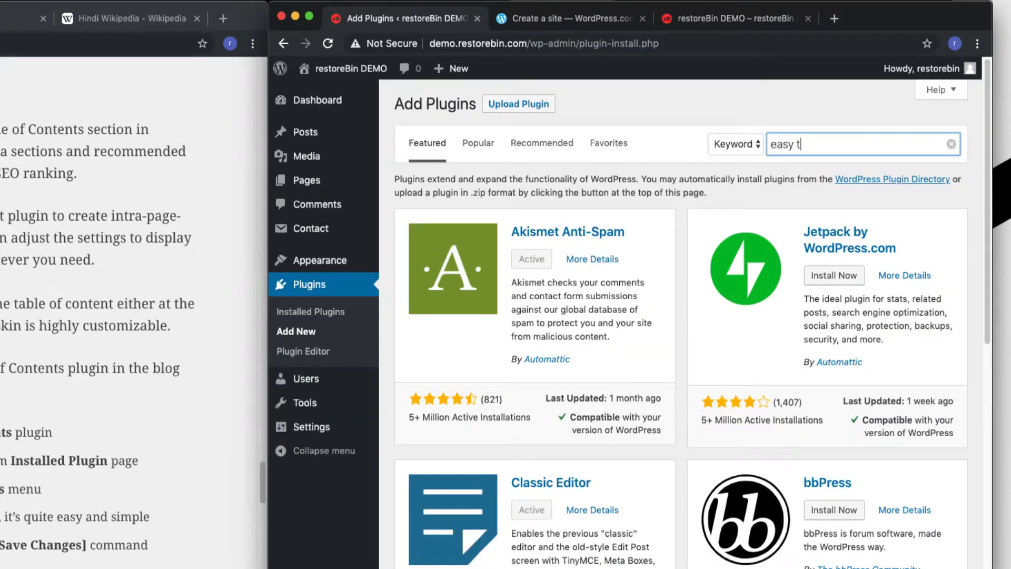
pyautogui.write('able of contents')
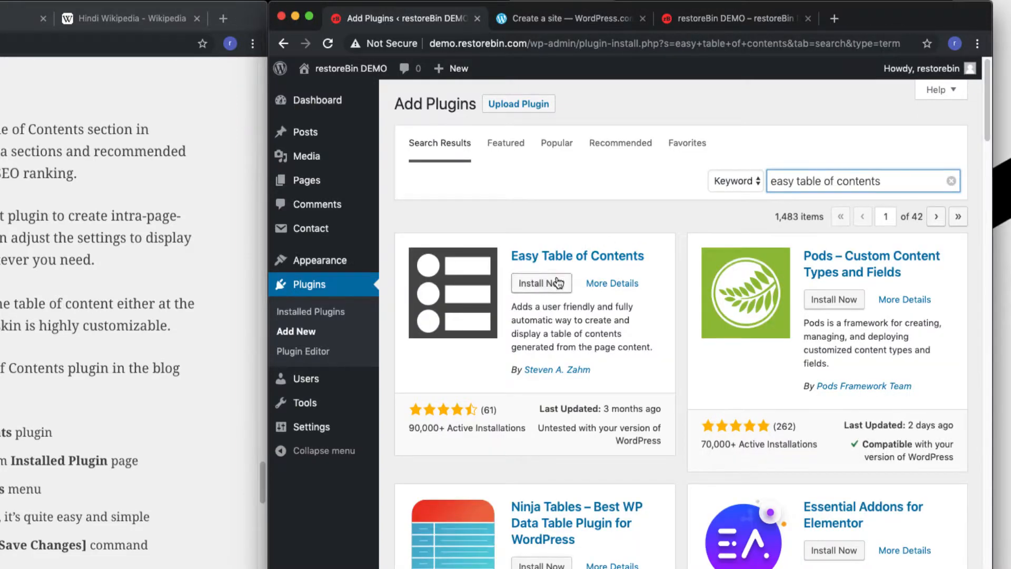
pyautogui.click(558, 283)
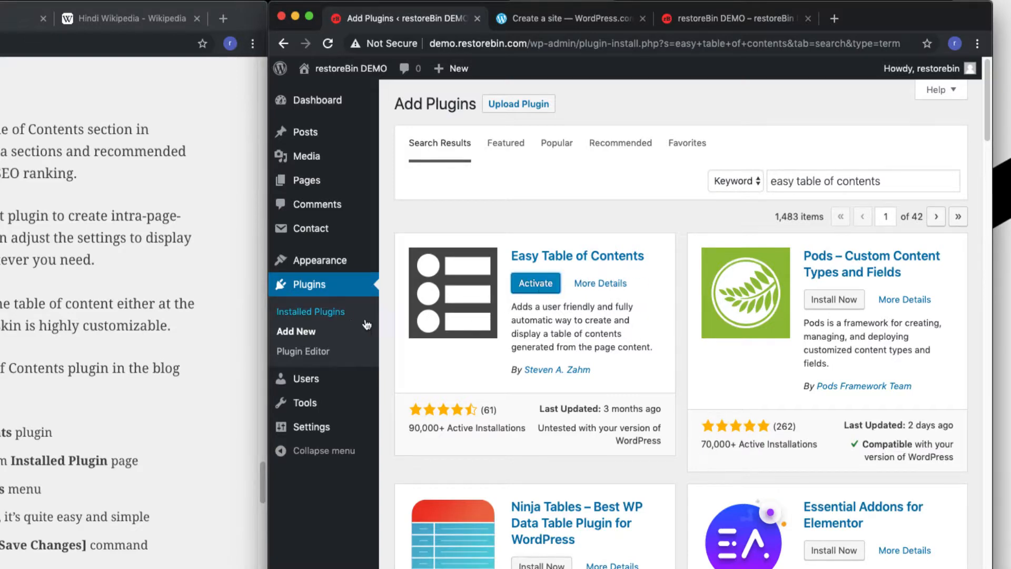
pyautogui.click(332, 313)
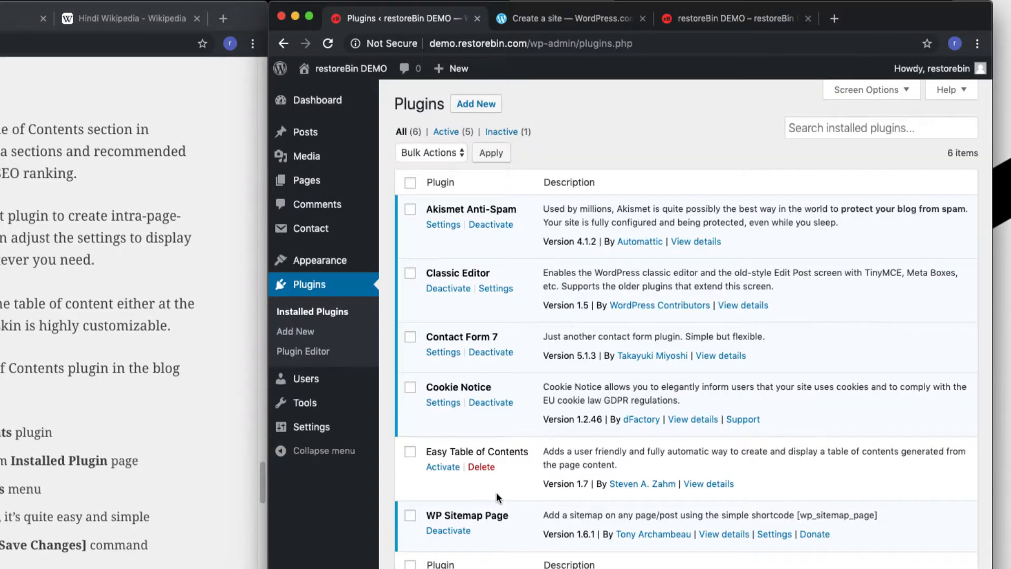
pyautogui.click(443, 467)
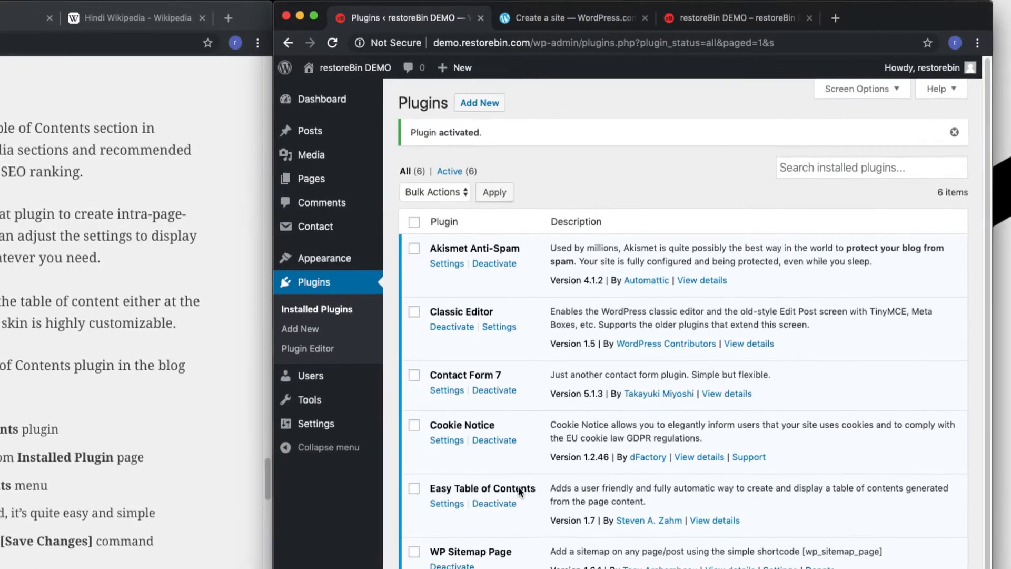
# - In the Table of Contents settings, disable support for Pages, enable it for Posts, and turn on Auto Insert for Posts
pyautogui.moveTo(355, 264)
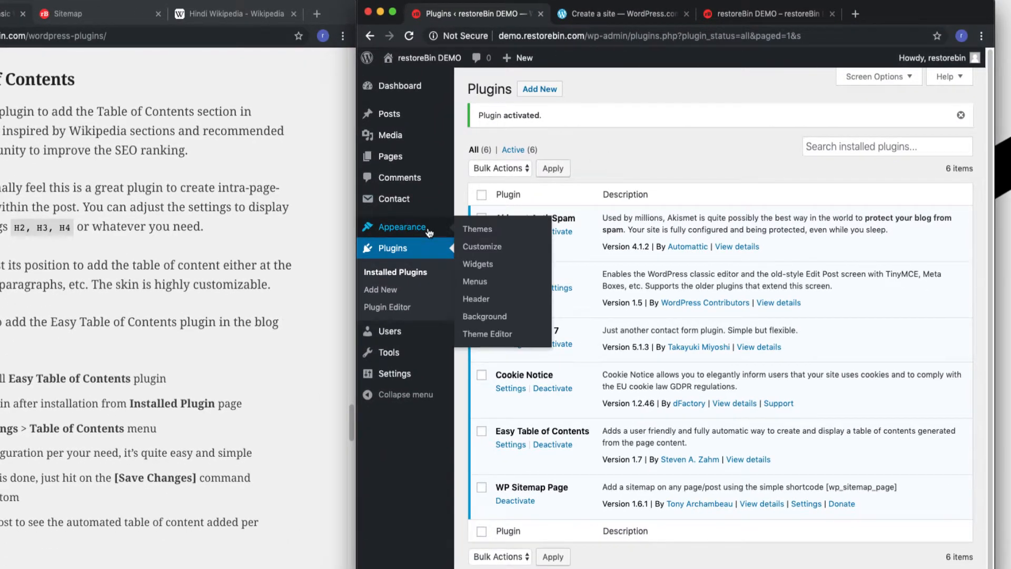
pyautogui.moveTo(400, 373)
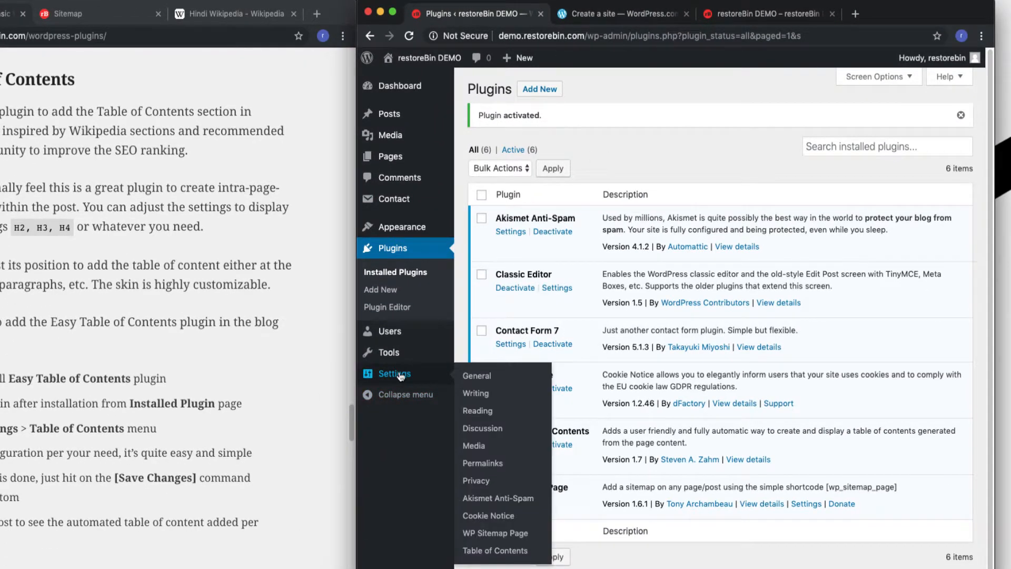
pyautogui.click(494, 551)
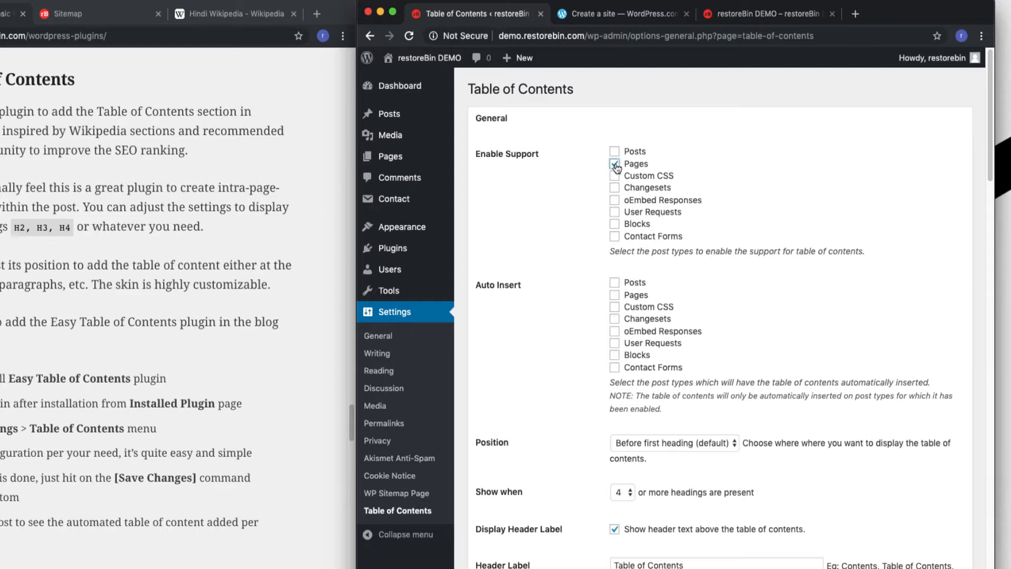
pyautogui.click(615, 164)
pyautogui.click(615, 152)
pyautogui.click(614, 283)
# - Keep the table of contents position at Before first heading (default) and show it when 3 or more headings are present
pyautogui.scroll(-2, 561, 345)
pyautogui.scroll(-1, 562, 343)
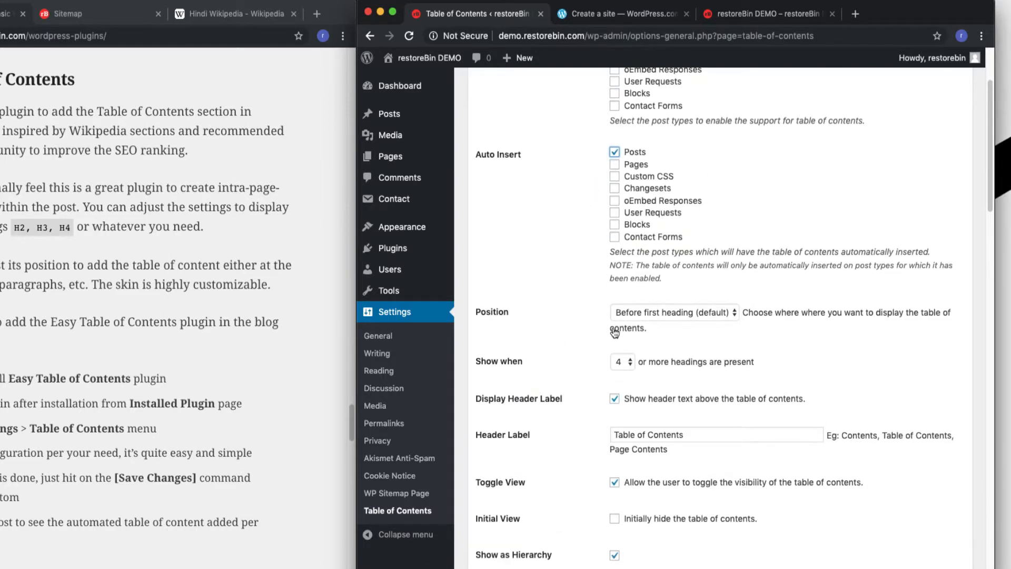
pyautogui.click(645, 314)
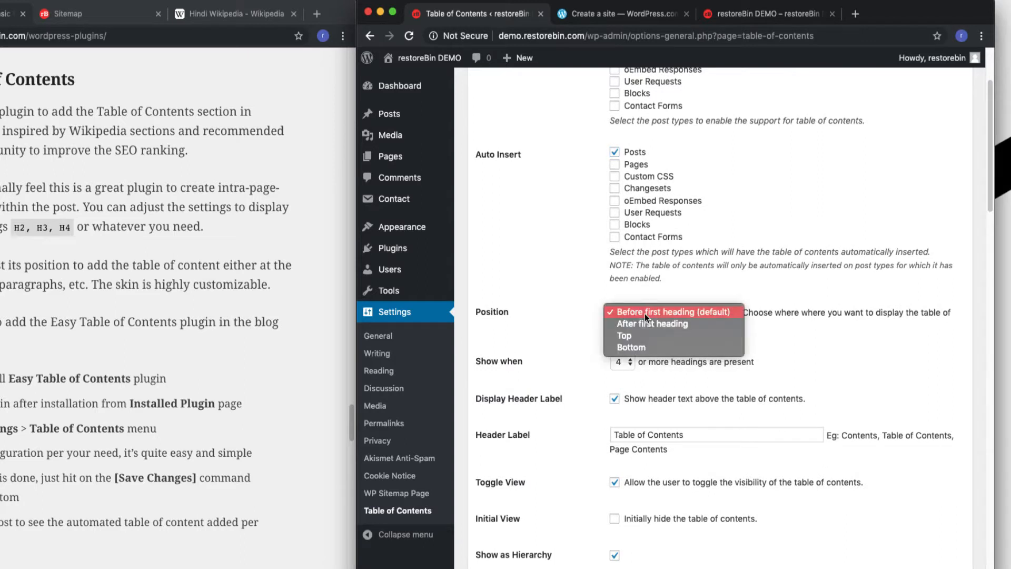
pyautogui.click(646, 312)
pyautogui.scroll(-1, 552, 342)
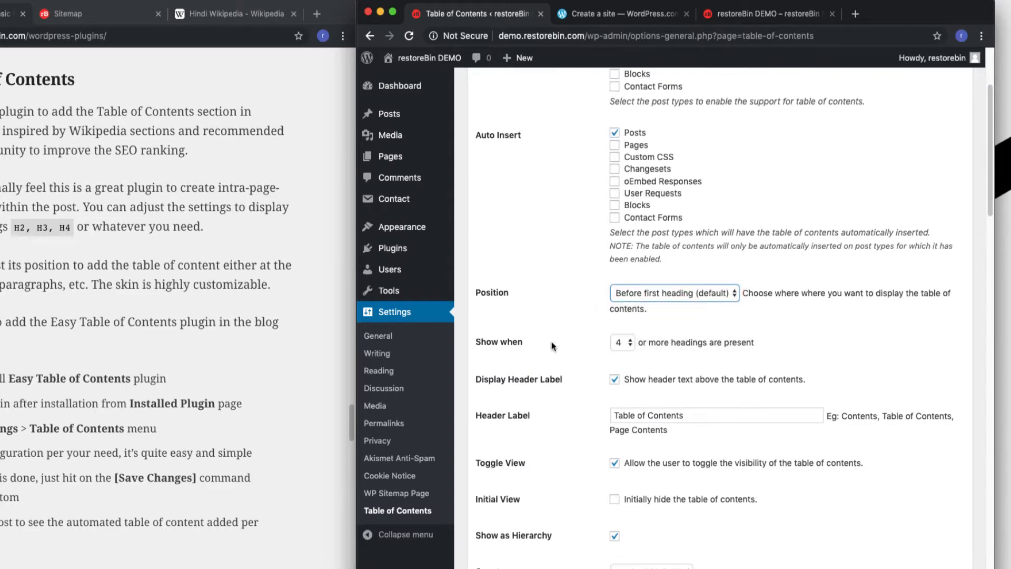
pyautogui.scroll(-1, 551, 346)
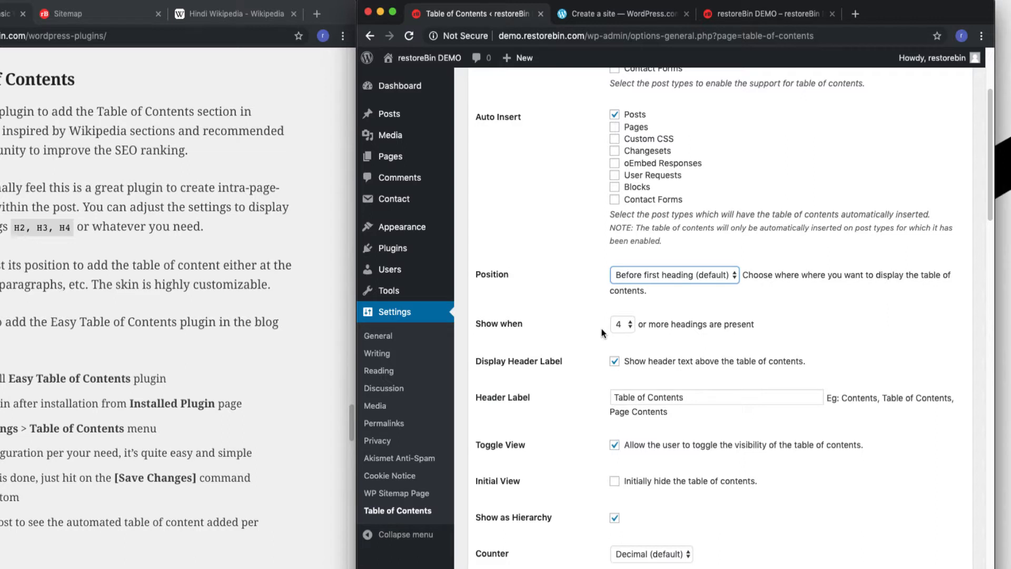
pyautogui.click(630, 325)
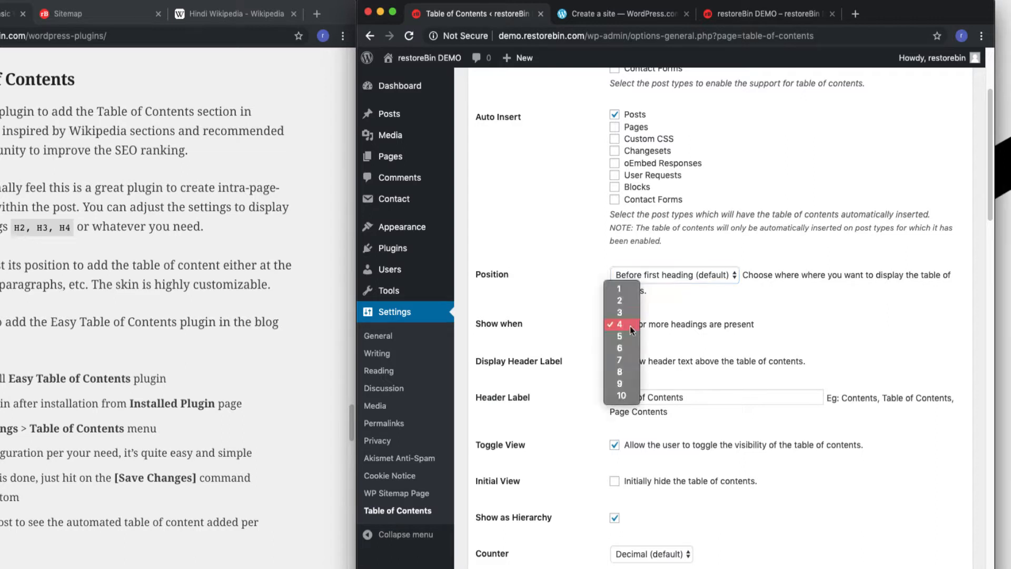
pyautogui.click(624, 312)
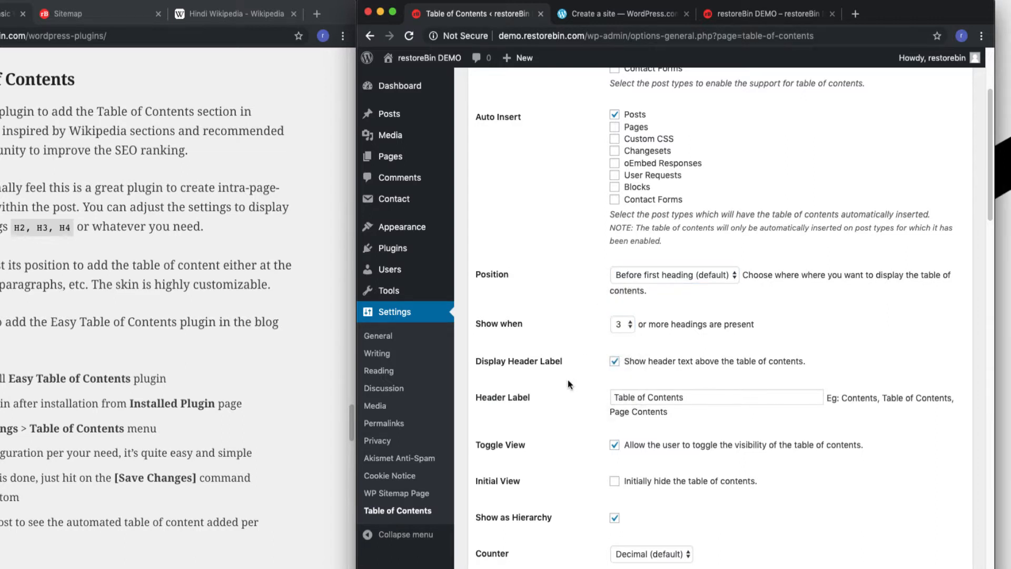
# - Look over the header label, toggle view, initial view, hierarchy, counter and smooth scroll settings
pyautogui.scroll(-2, 567, 382)
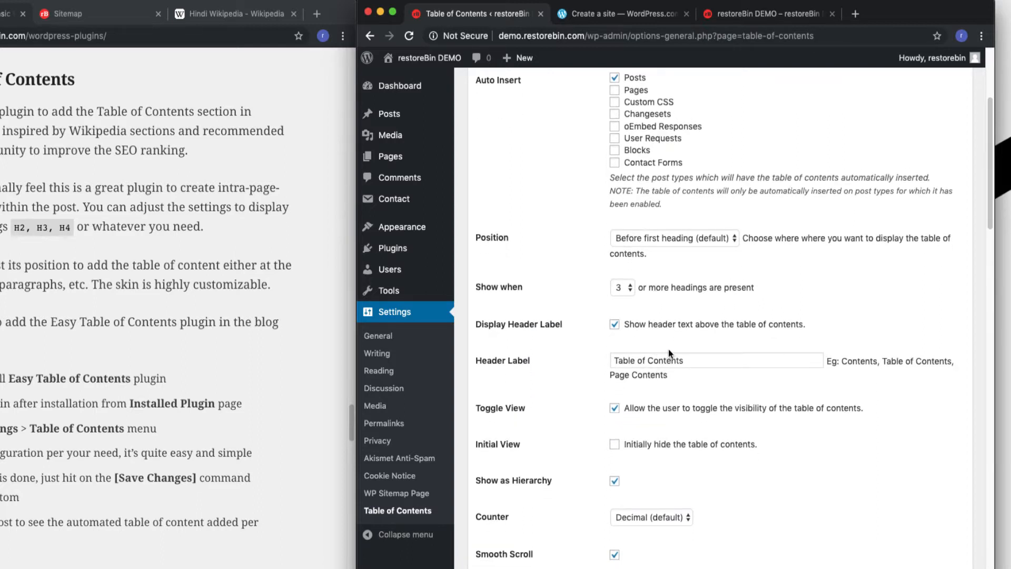
pyautogui.click(706, 361)
pyautogui.scroll(-5, 540, 444)
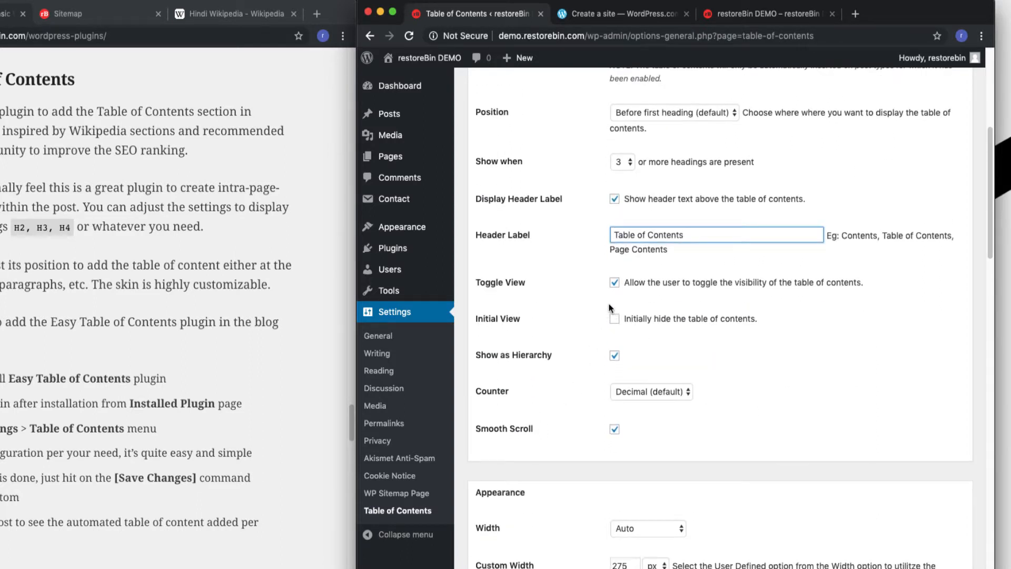
# - Go to the Table of Contents box near the start of the plugins article, then collapse and expand it
pyautogui.click(182, 356)
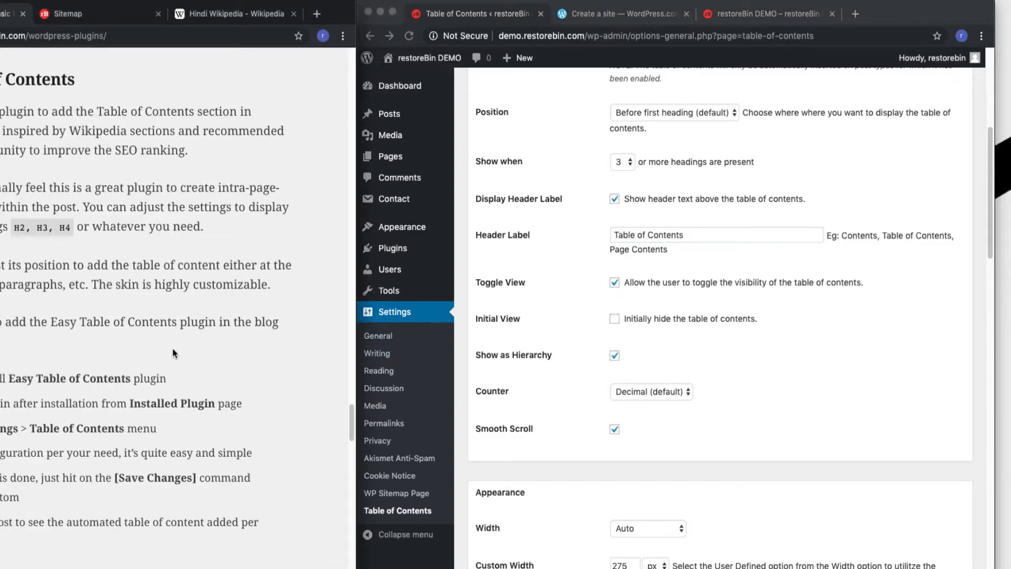
pyautogui.scroll(10, 174, 349)
pyautogui.scroll(15, 174, 350)
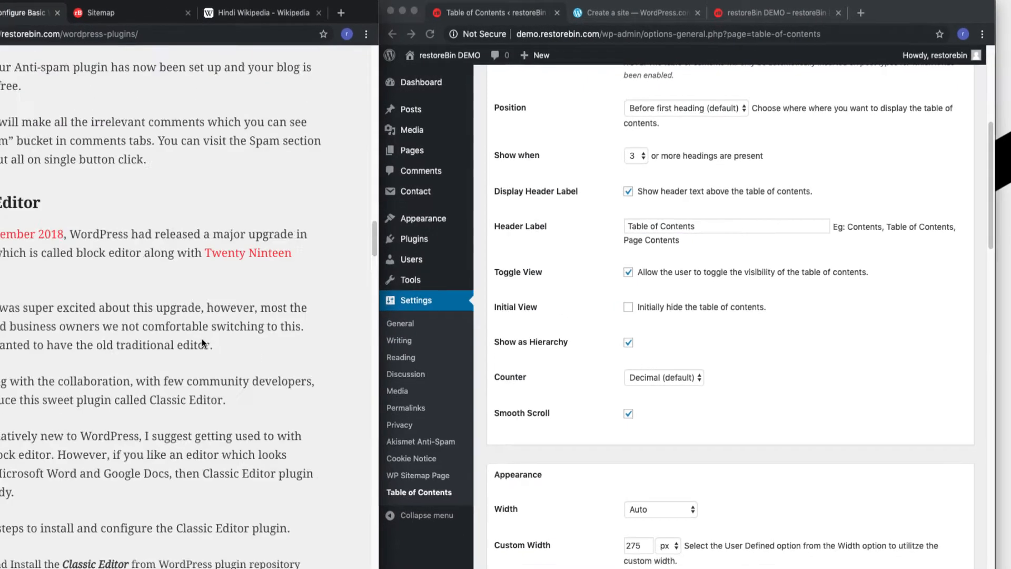
pyautogui.scroll(15, 203, 340)
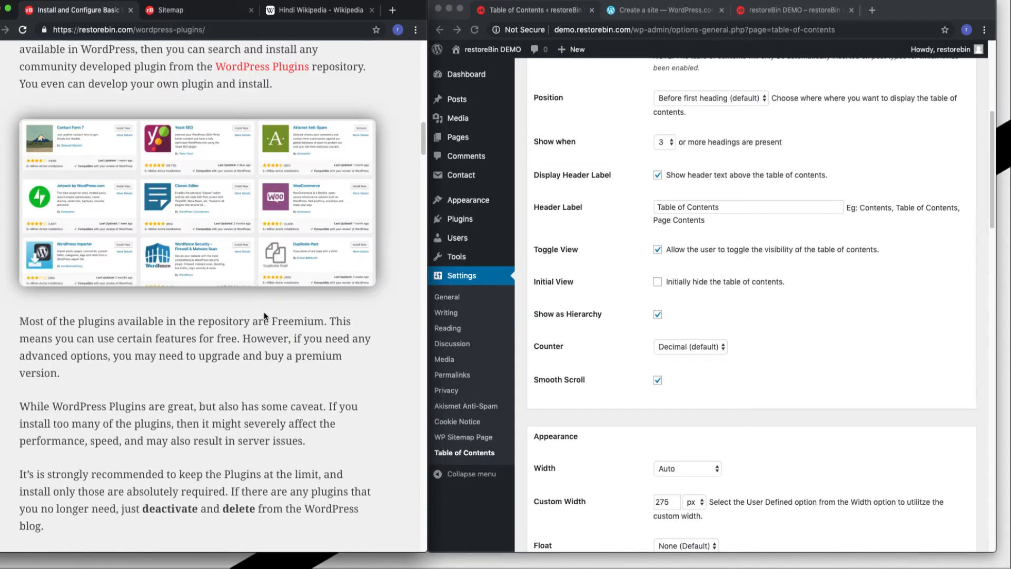
pyautogui.scroll(12, 264, 312)
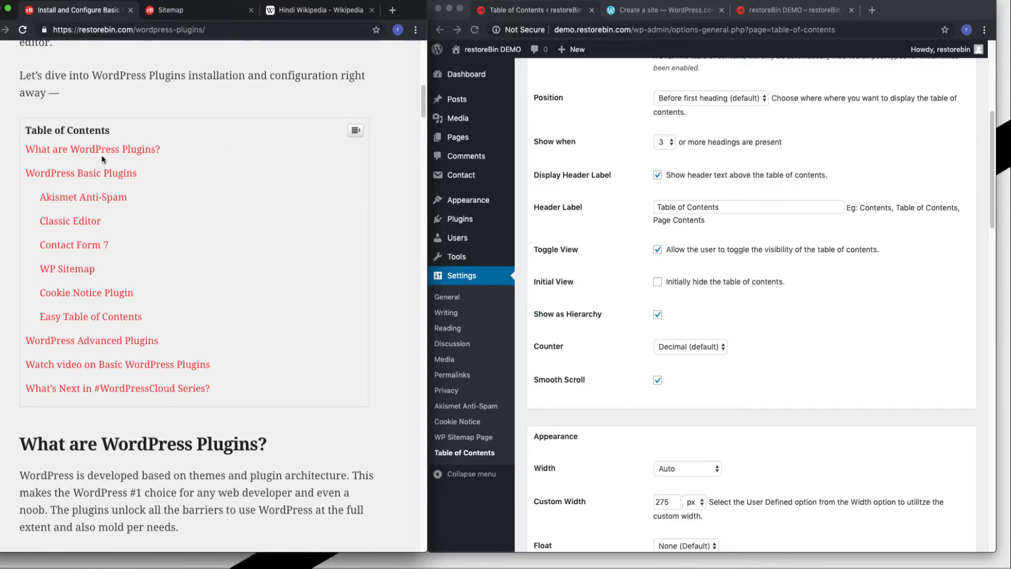
pyautogui.click(362, 135)
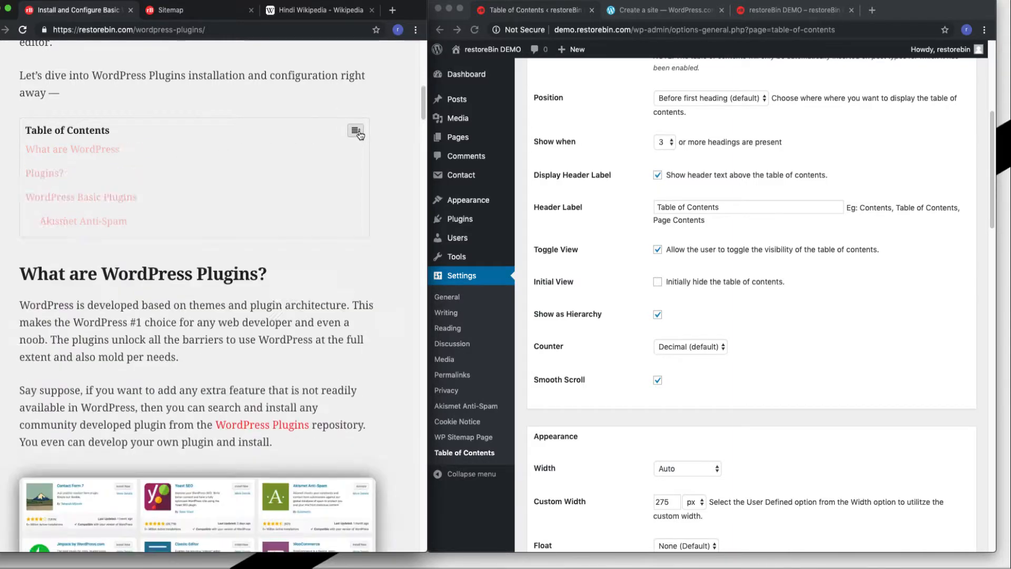
pyautogui.click(360, 133)
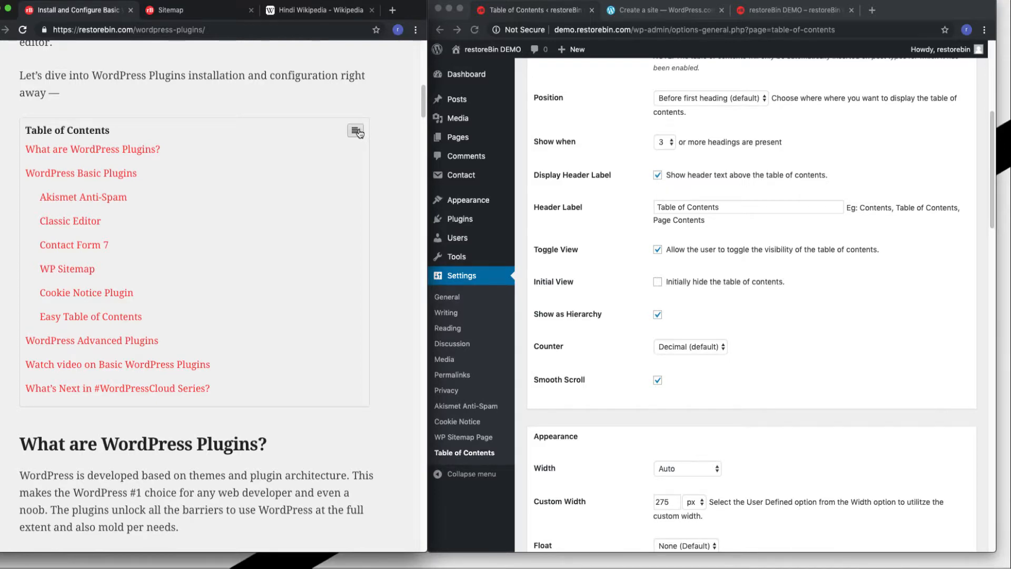
# - Follow the Classic Editor link in the article's table of contents, then return to the table of contents
pyautogui.click(85, 222)
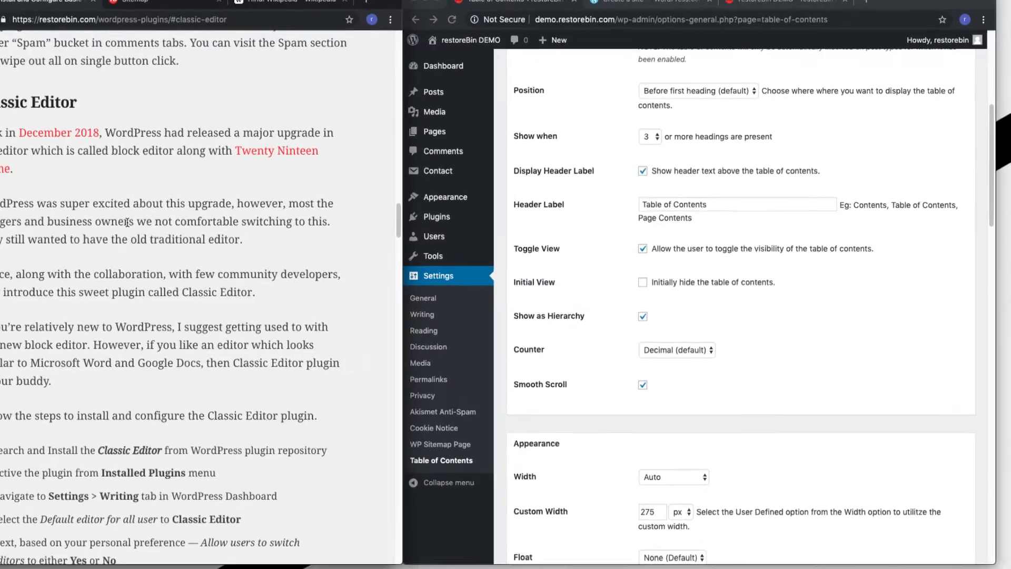
pyautogui.scroll(-2, 161, 221)
pyautogui.scroll(20, 160, 222)
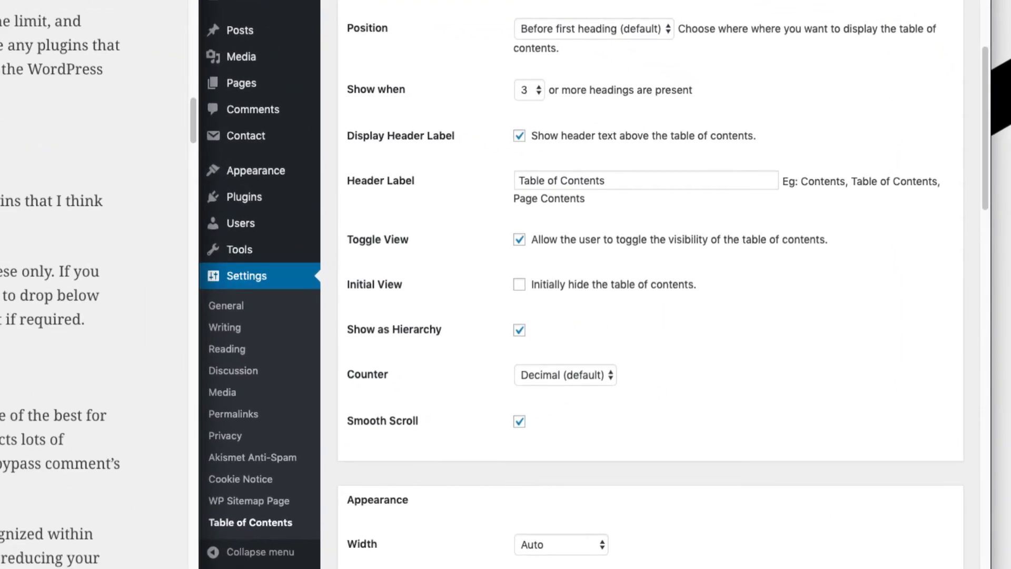
pyautogui.scroll(8, 95, 284)
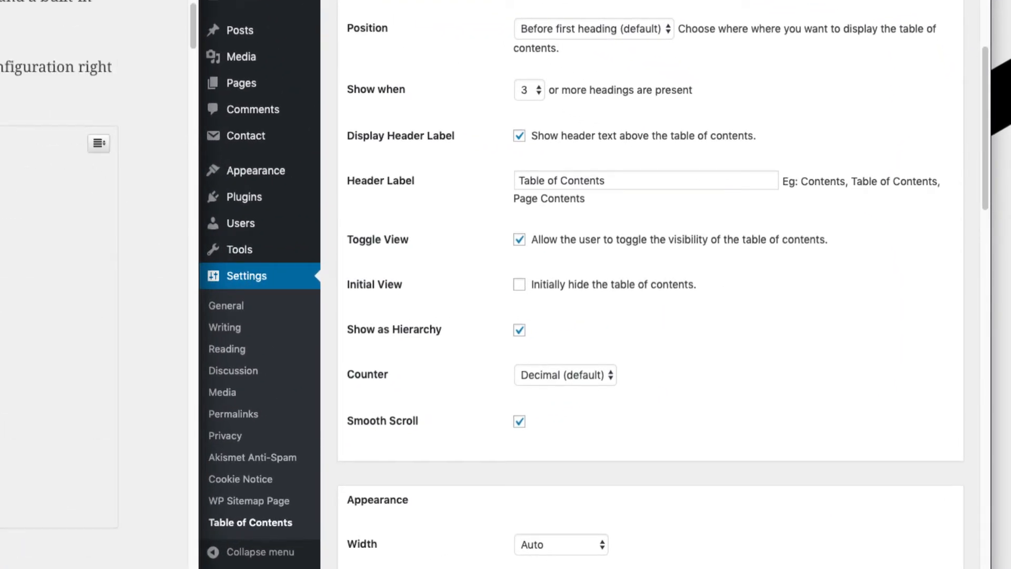
# - Look over the plugin's Appearance settings, including width, float, font sizes, theme and custom theme colours
pyautogui.click(433, 278)
pyautogui.scroll(-5, 451, 353)
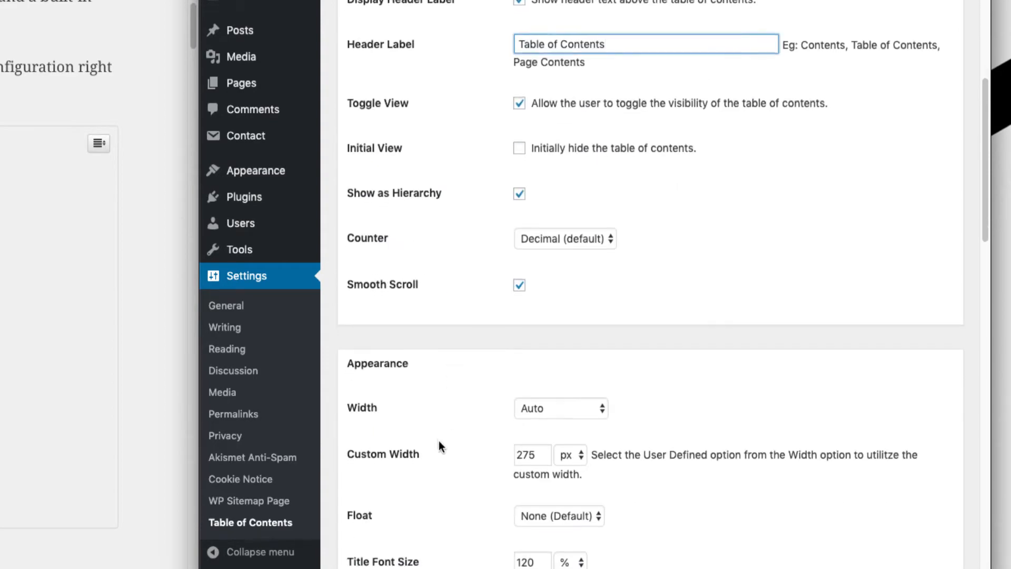
pyautogui.scroll(-5, 441, 445)
pyautogui.scroll(-2, 437, 358)
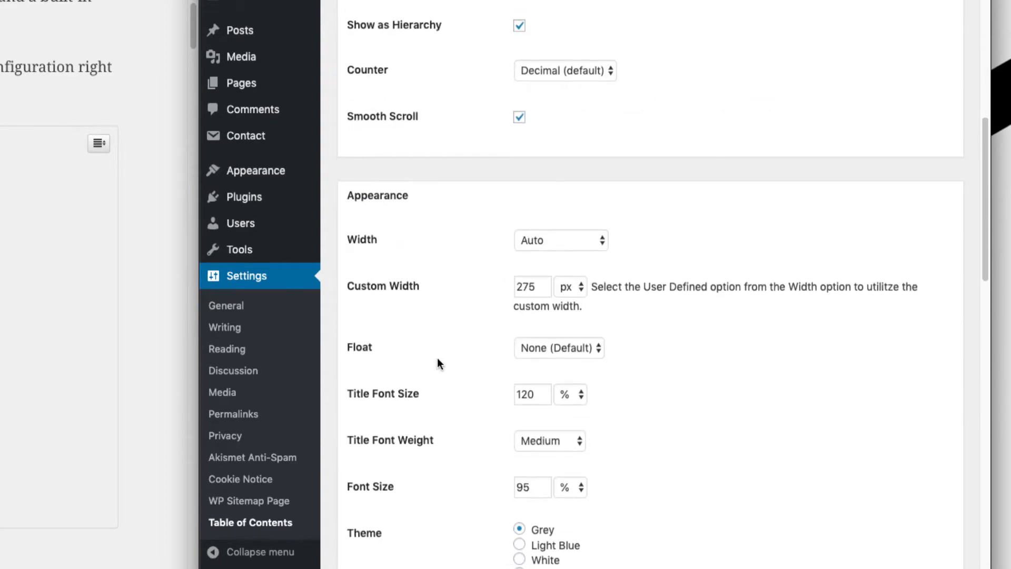
pyautogui.scroll(-5, 437, 356)
pyautogui.scroll(-5, 444, 420)
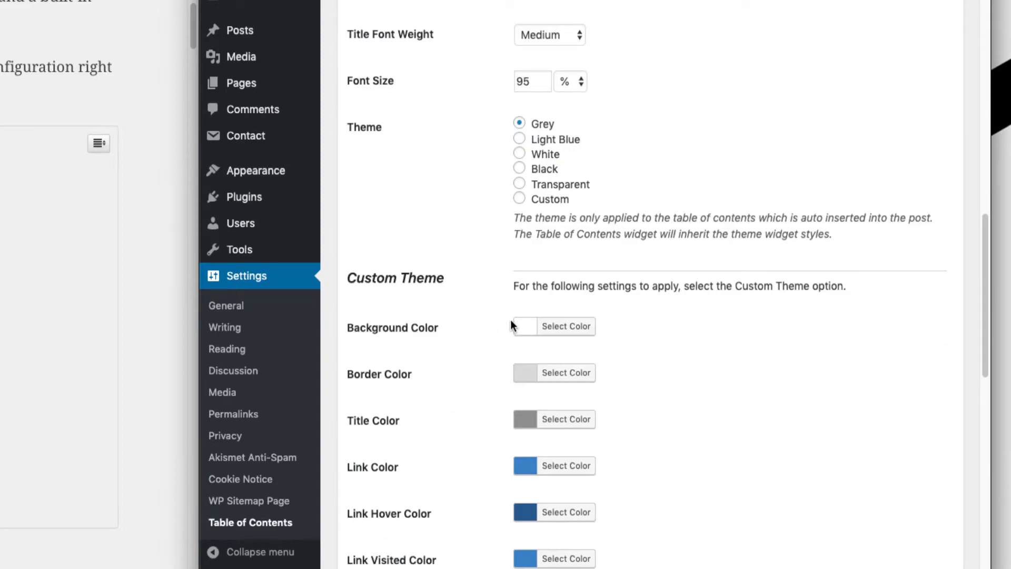
pyautogui.scroll(-10, 434, 457)
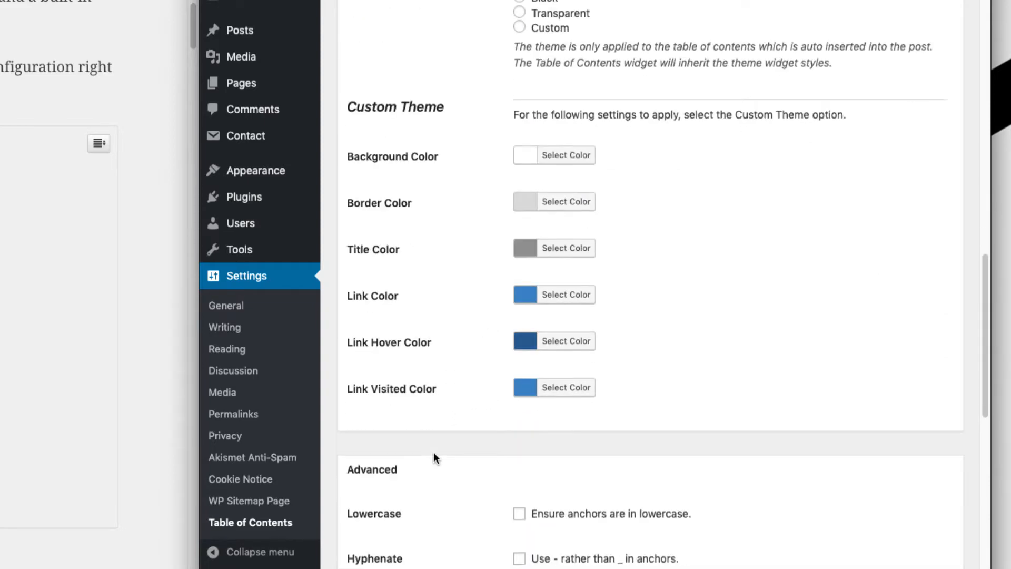
# - In the Advanced settings, exclude Headings 1, 5 and 6, keeping only Headings 2, 3 and 4, and save the changes
pyautogui.scroll(-1, 444, 449)
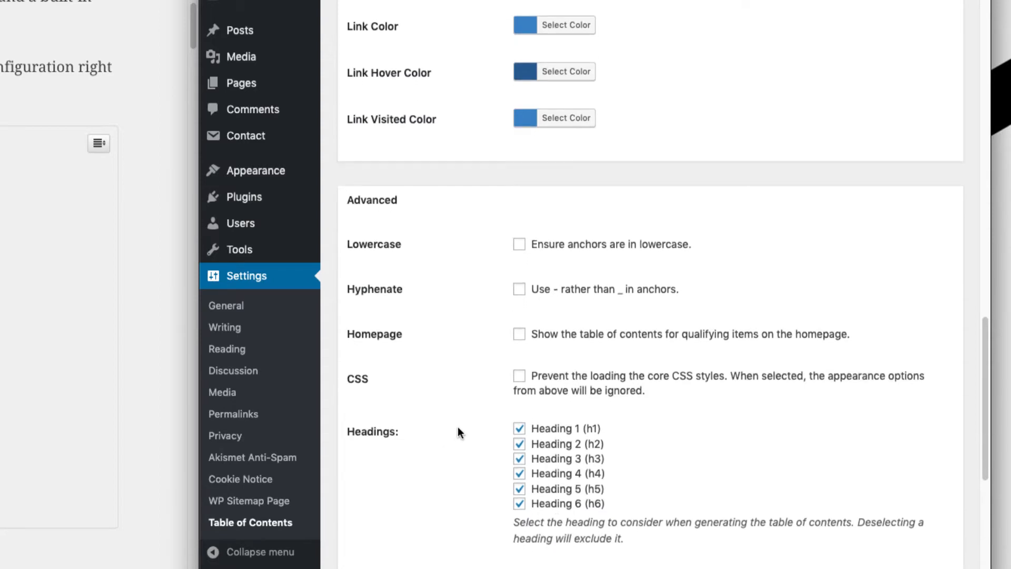
pyautogui.click(520, 428)
pyautogui.click(521, 473)
pyautogui.click(520, 489)
pyautogui.click(521, 504)
pyautogui.scroll(-6, 461, 497)
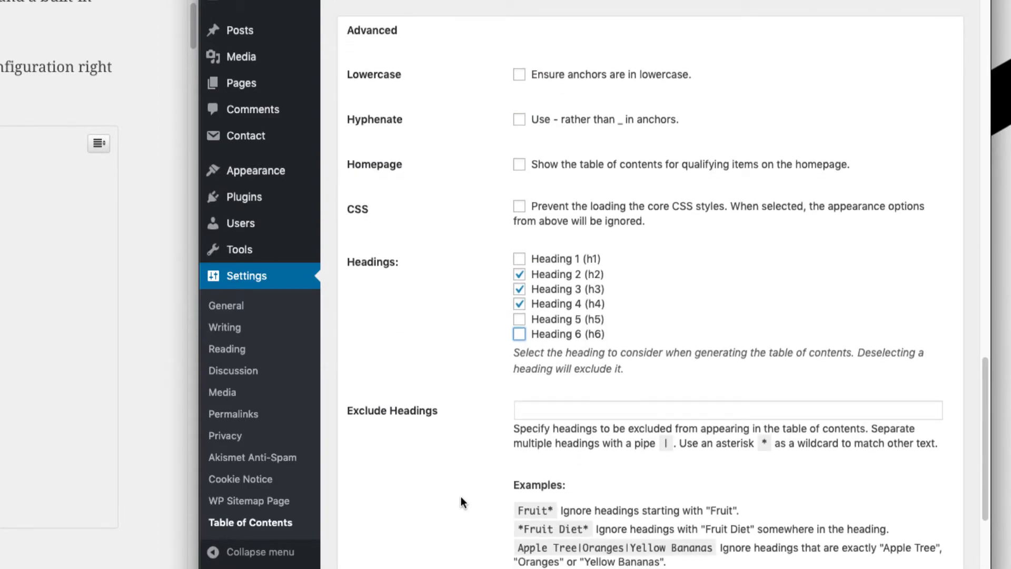
pyautogui.scroll(-8, 461, 496)
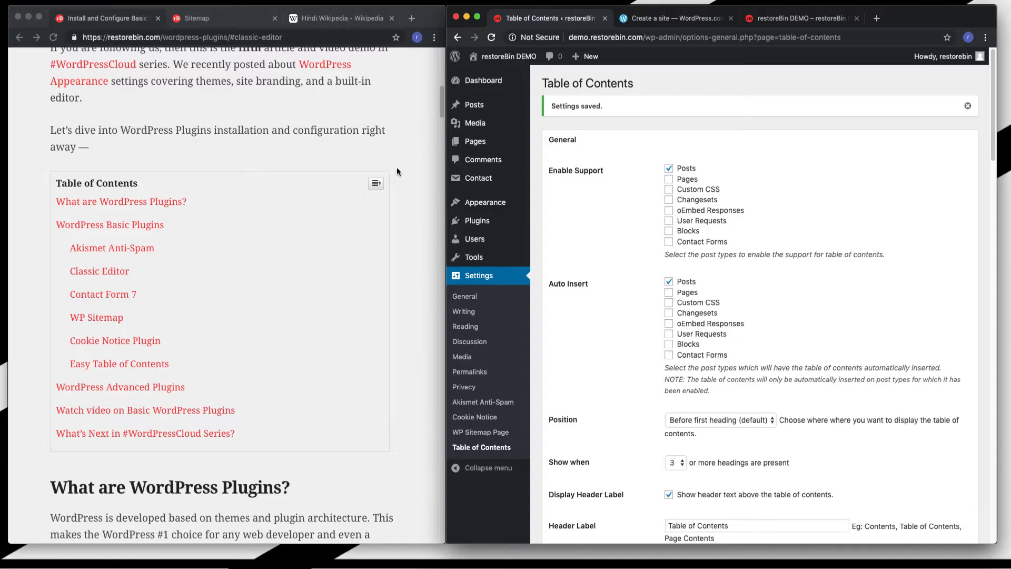
# - Review the article's sections on Contact Form 7, WP Sitemap, Cookie Notice and Easy Table of Contents
pyautogui.scroll(-20, 397, 167)
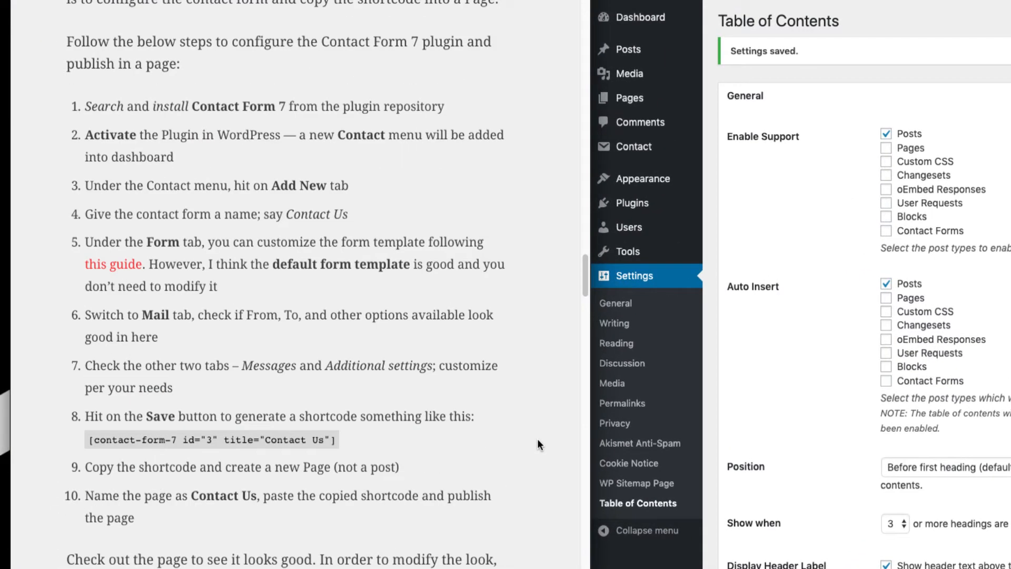
pyautogui.scroll(-15, 538, 440)
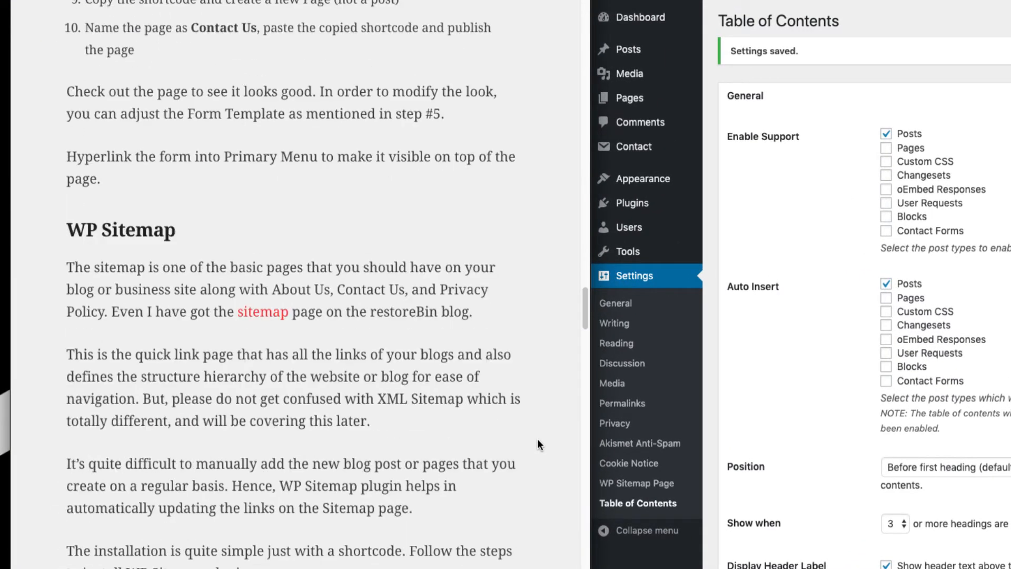
pyautogui.scroll(-10, 538, 442)
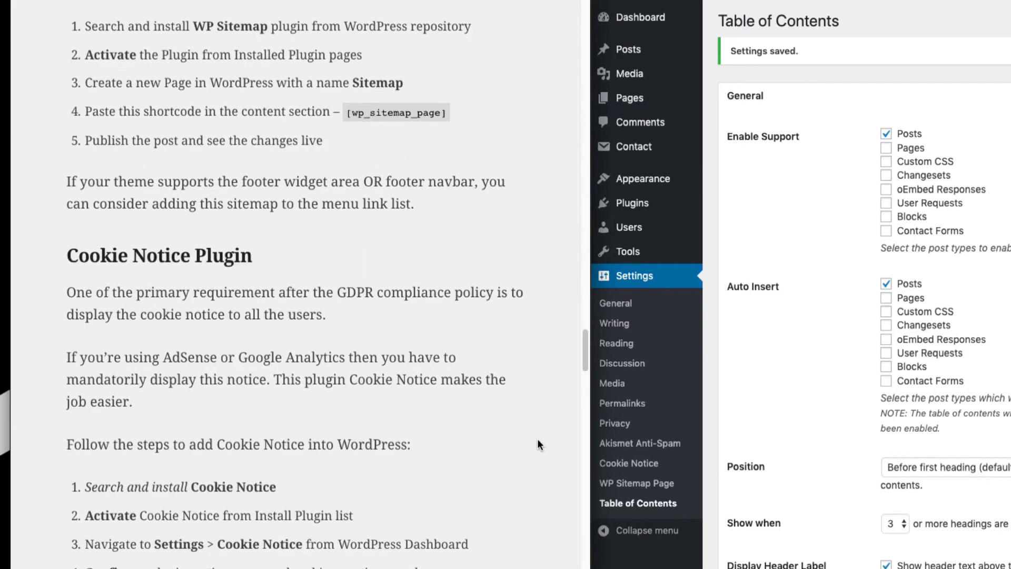
pyautogui.scroll(-8, 537, 442)
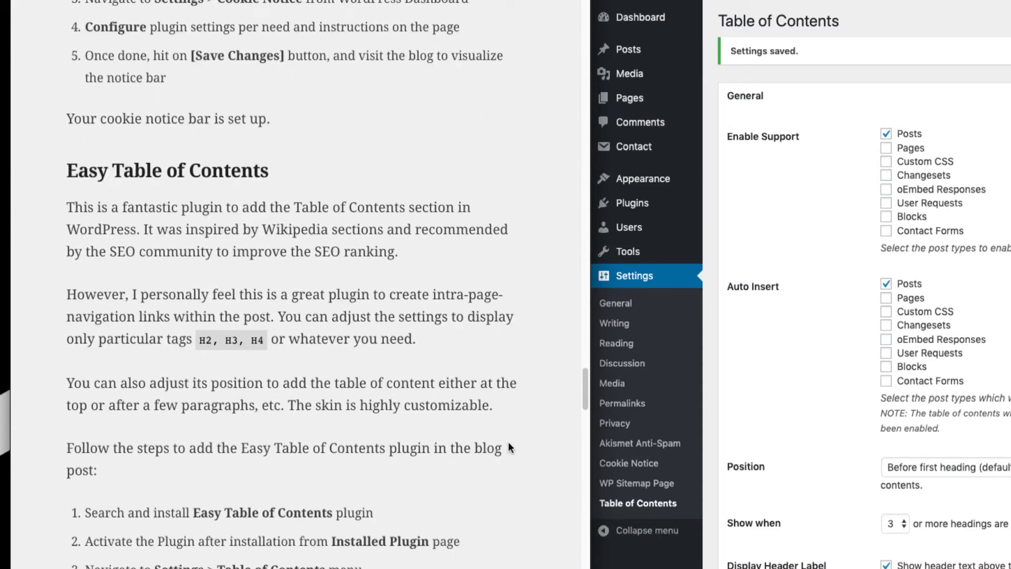
pyautogui.scroll(-4, 509, 447)
pyautogui.scroll(-1, 509, 447)
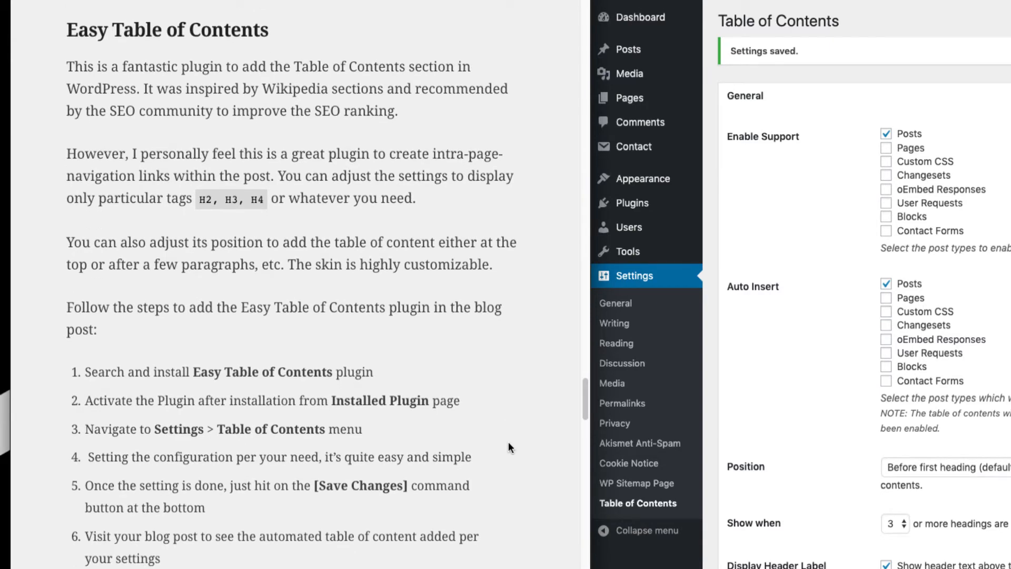
# - Read the article's WordPress Advanced Plugins list, from Rank Math SEO through WPvivid Backup Plugin
pyautogui.scroll(-8, 509, 447)
pyautogui.scroll(-15, 509, 447)
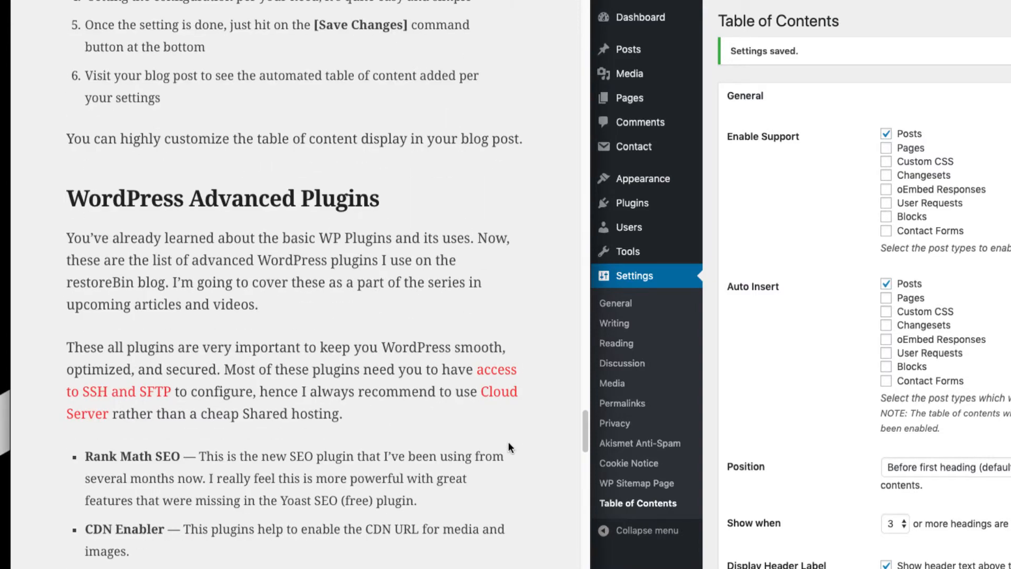
pyautogui.scroll(7, 509, 447)
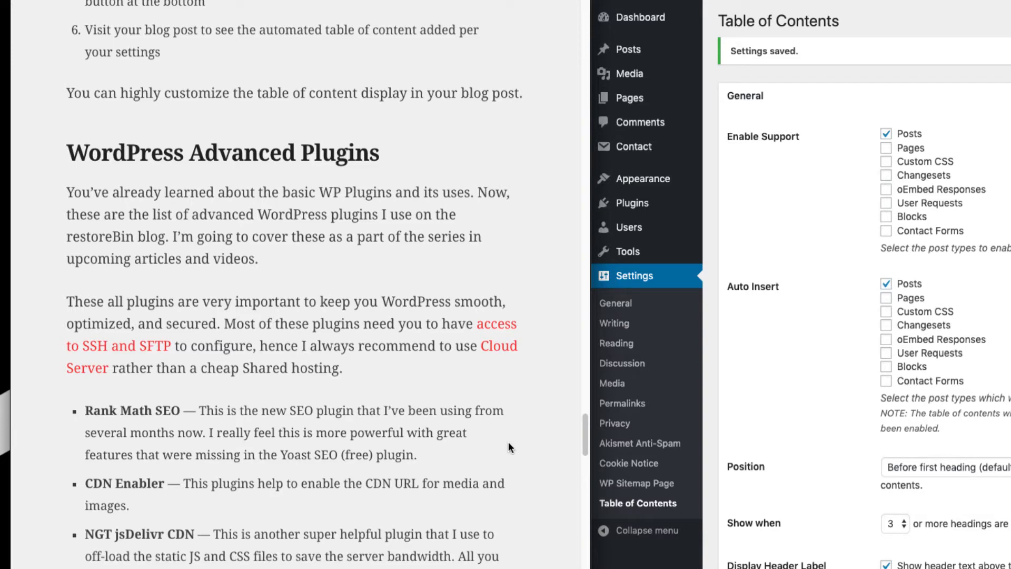
pyautogui.scroll(-4, 508, 441)
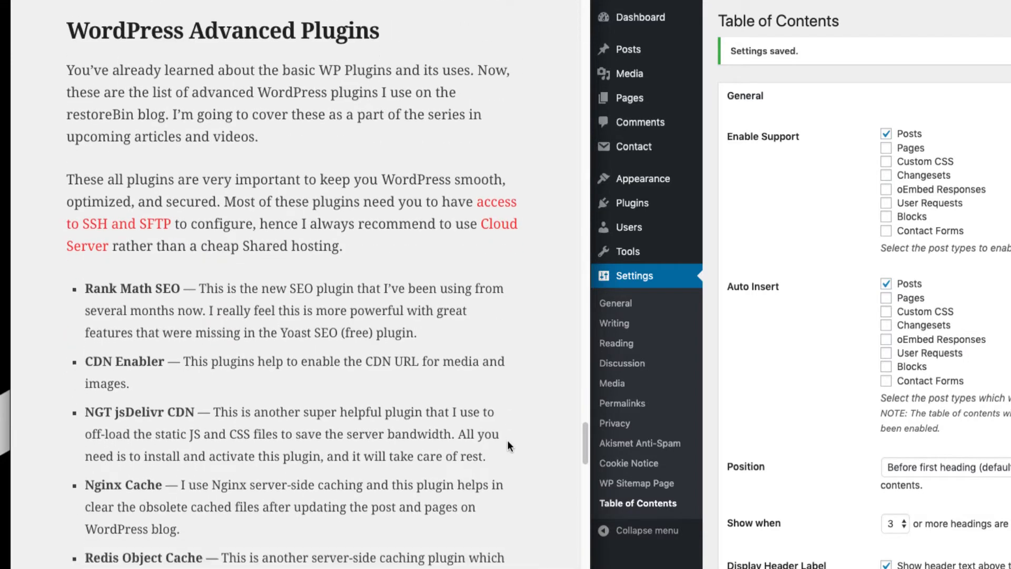
pyautogui.scroll(-7, 508, 442)
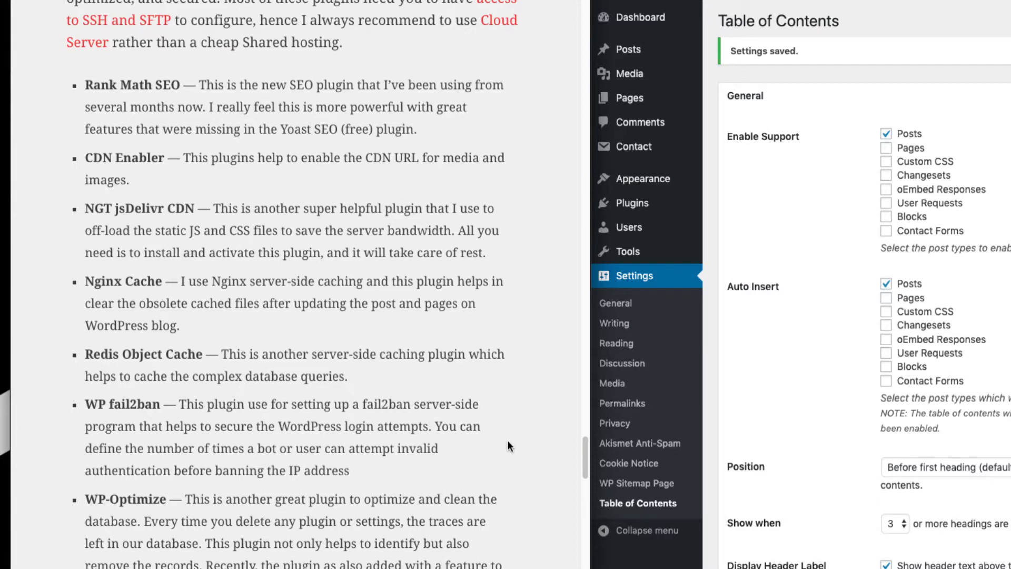
pyautogui.doubleClick(135, 209)
pyautogui.click(127, 288)
pyautogui.scroll(-2, 346, 468)
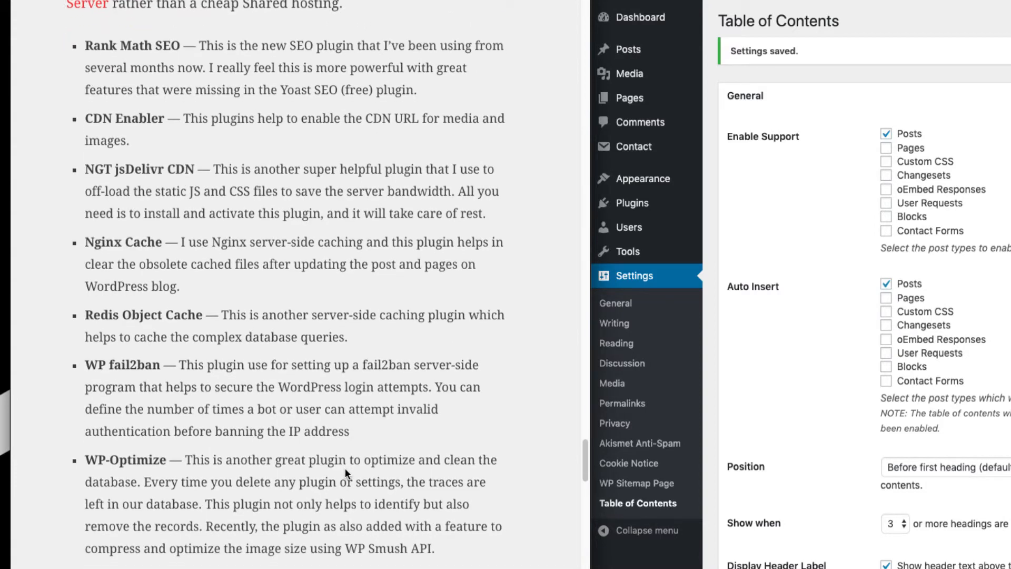
pyautogui.scroll(-1, 384, 473)
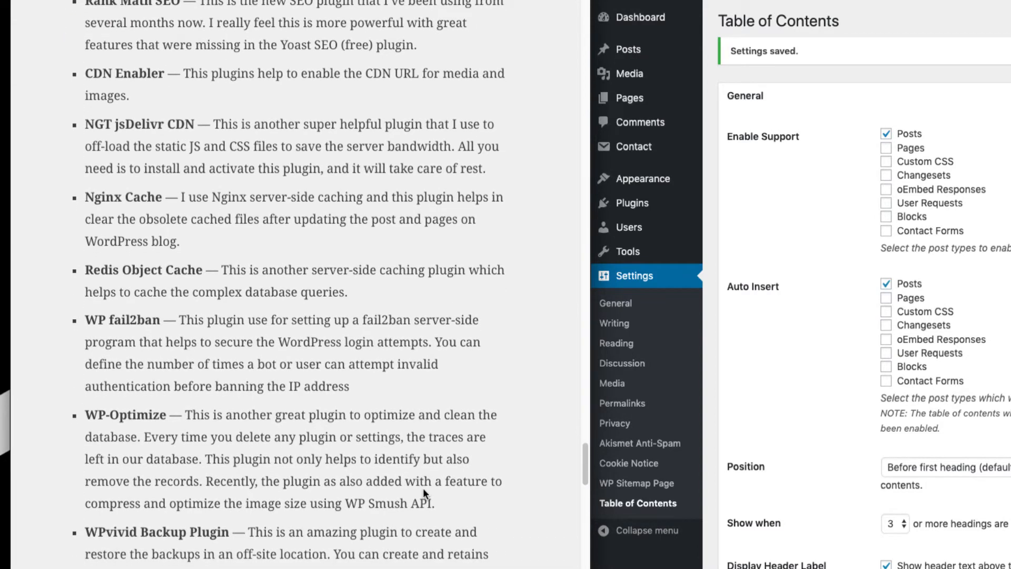
pyautogui.scroll(-5, 424, 492)
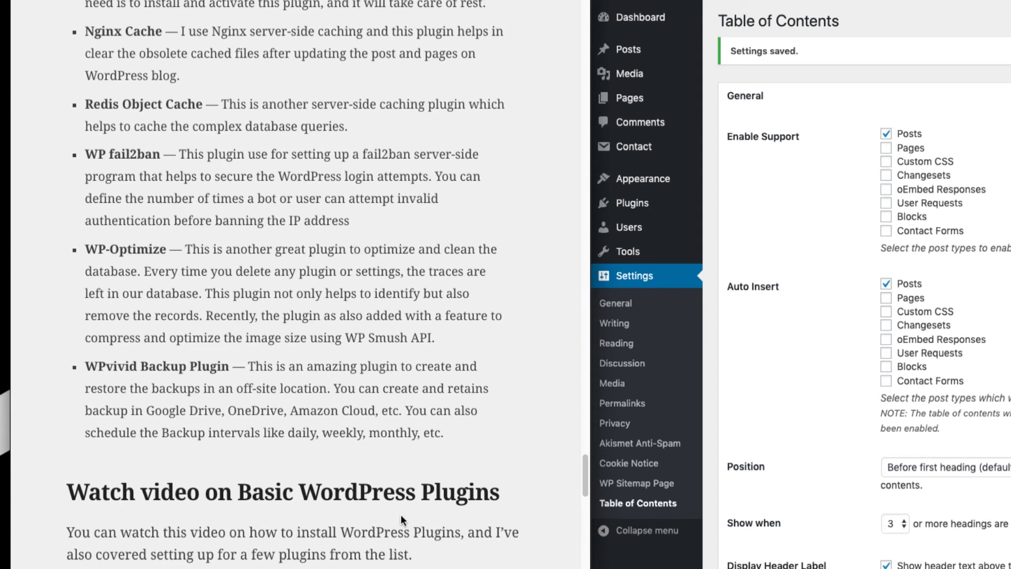
# - Read the article's closing section on what's next in the #WordPressCloud series, then return to the advanced plugins list
pyautogui.scroll(-2, 400, 514)
pyautogui.scroll(-5, 400, 519)
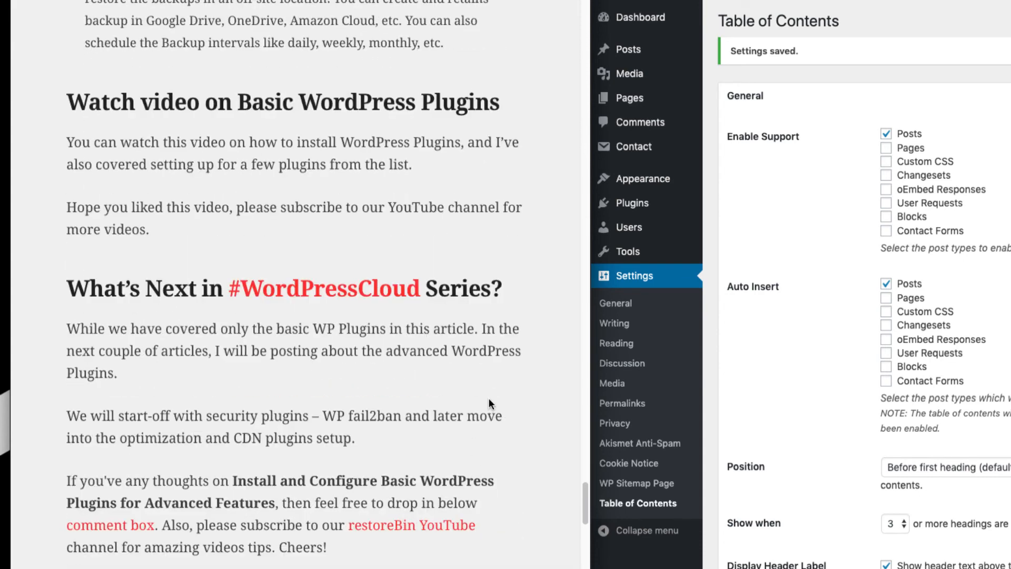
pyautogui.scroll(14, 489, 399)
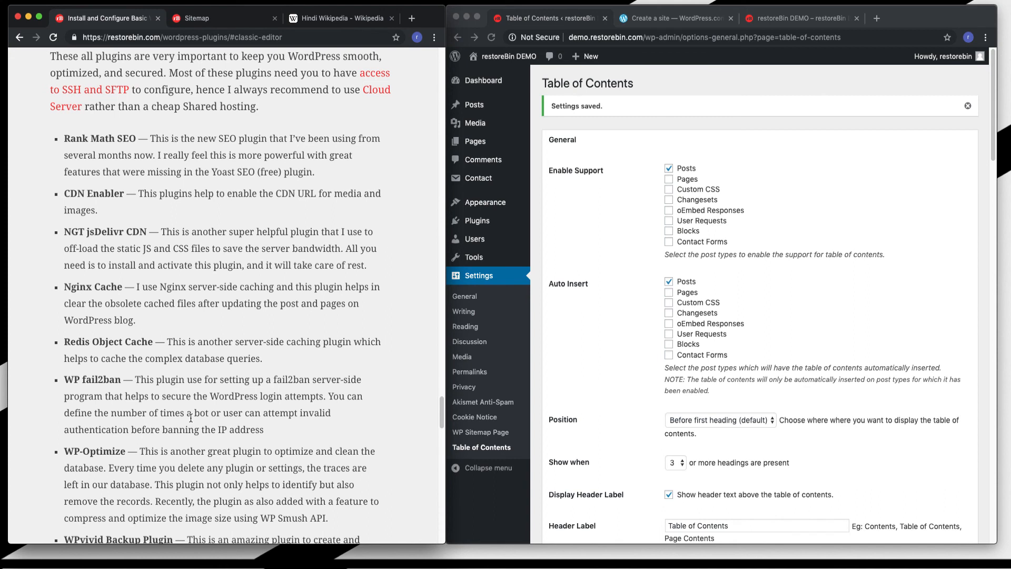
pyautogui.scroll(-1, 191, 418)
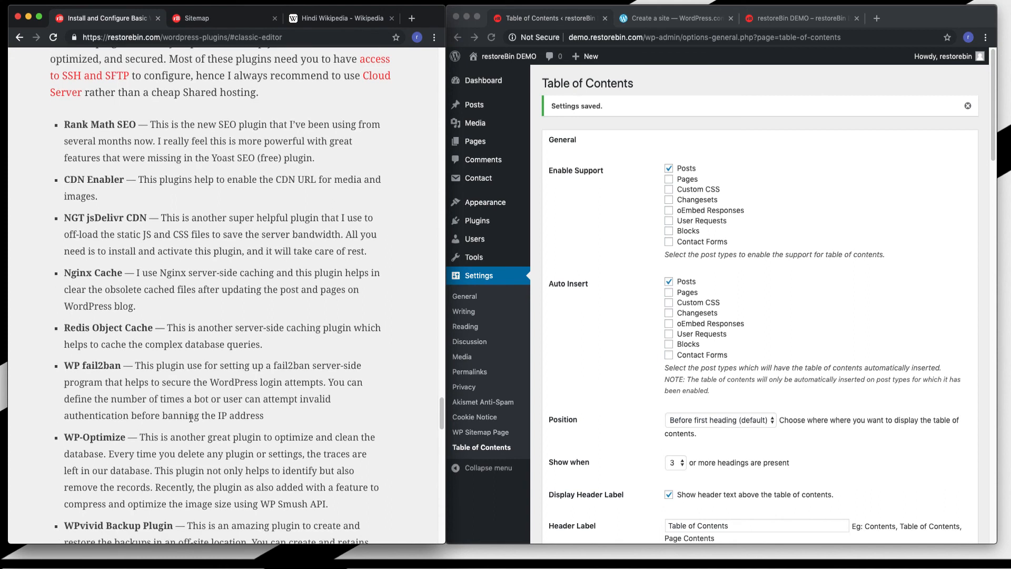